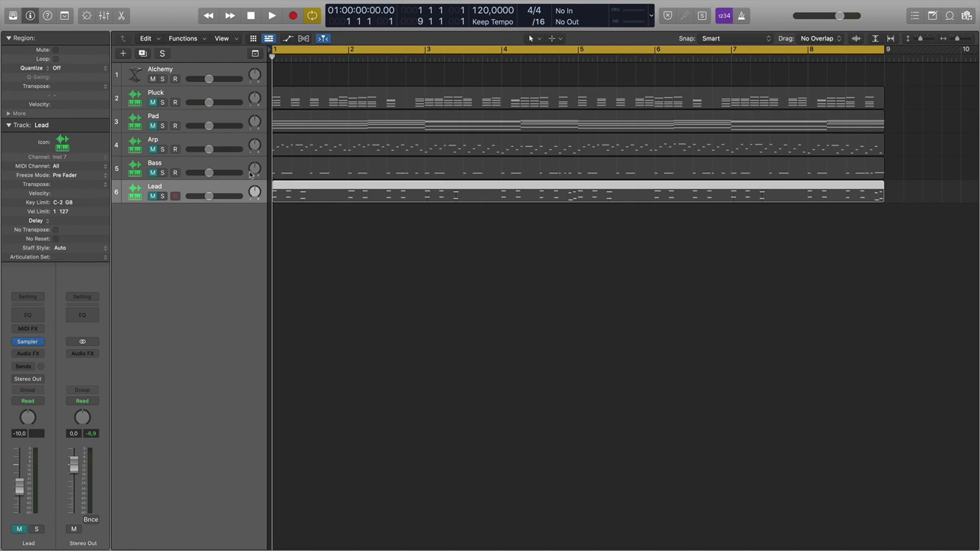
Move the Bass MIDI part onto the Alchemy track and enlarge that track.
left_click(219, 165)
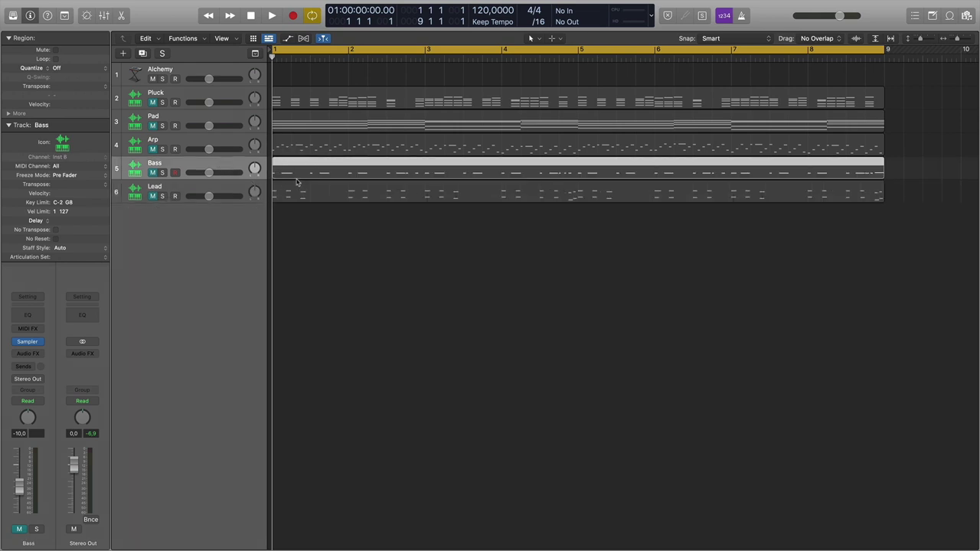
left_click_drag(294, 167, 305, 75)
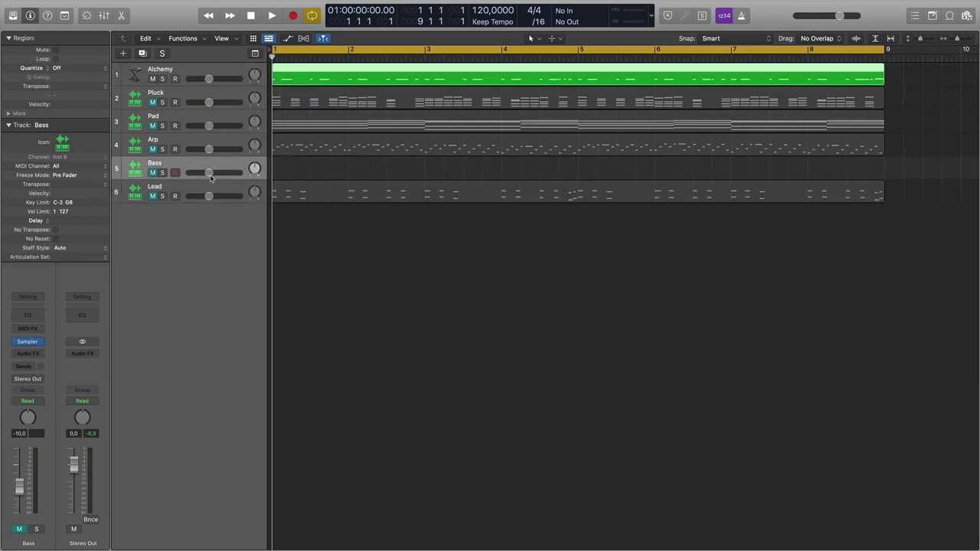
left_click_drag(229, 86, 242, 198)
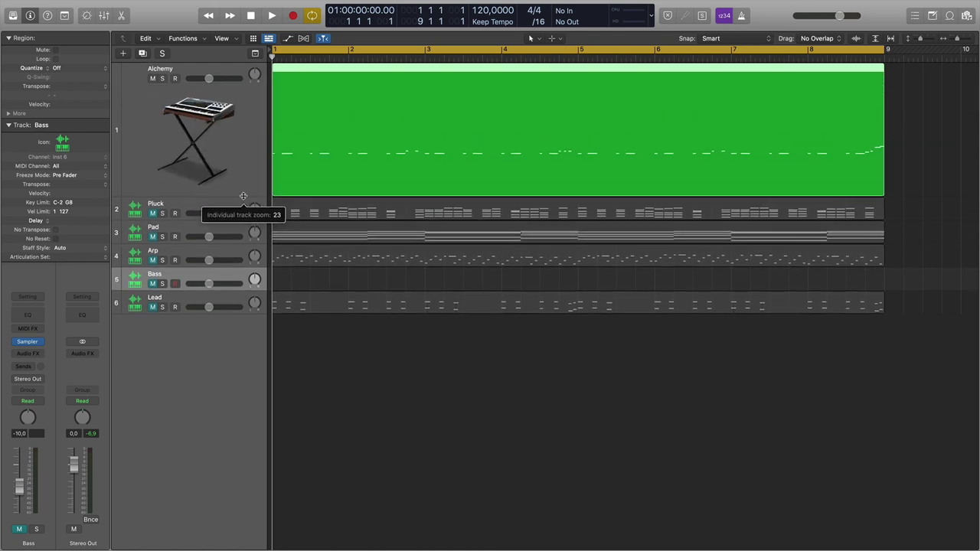
Solo the Alchemy track and bring its Alchemy synth window fully into view.
left_click(186, 74)
left_click(162, 78)
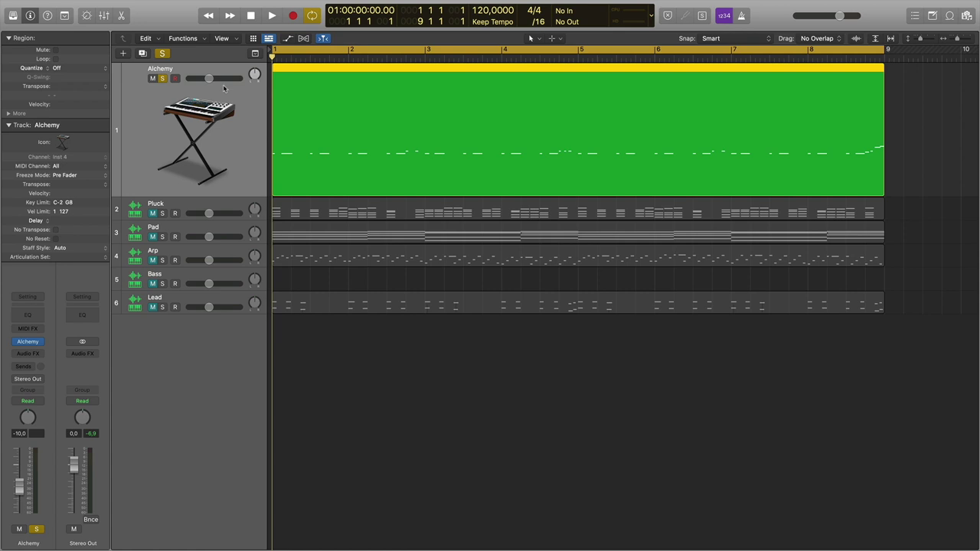
left_click(28, 341)
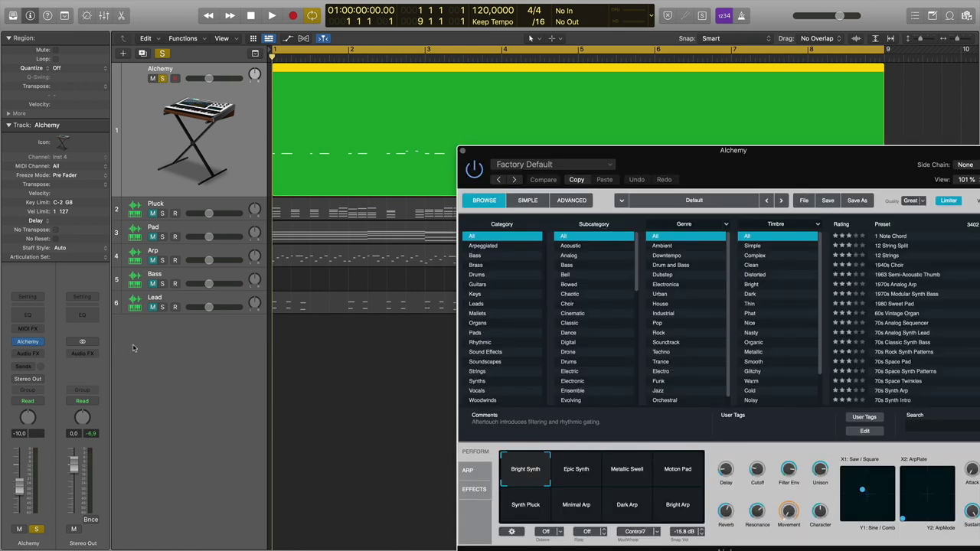
left_click_drag(567, 154, 392, 89)
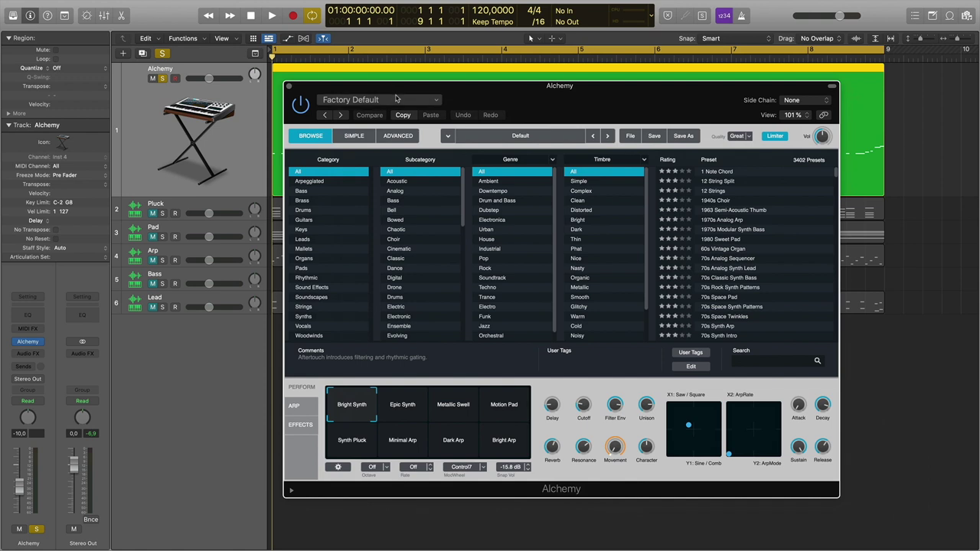
Audition the current patch, then initialize Alchemy to the Default preset with one Saw source.
key("space")
key("space")
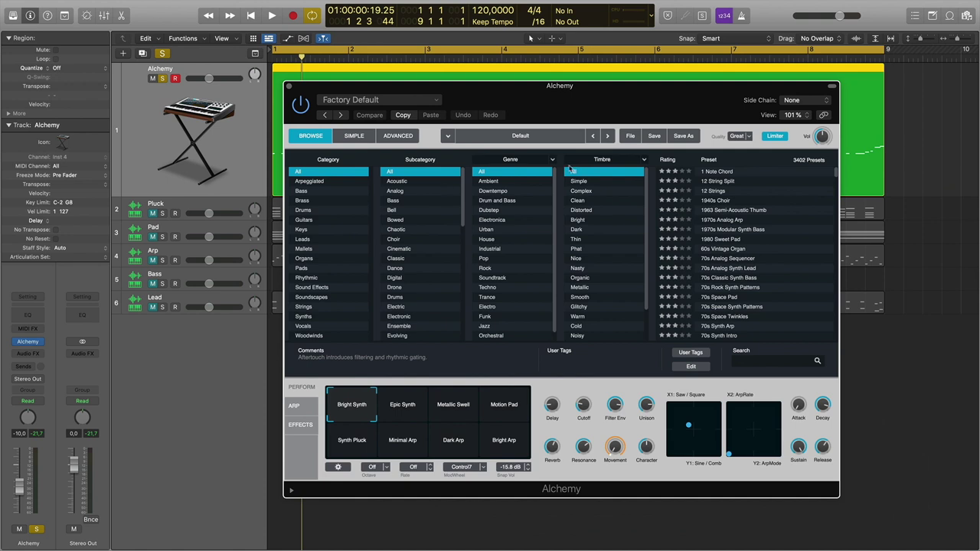
left_click(630, 136)
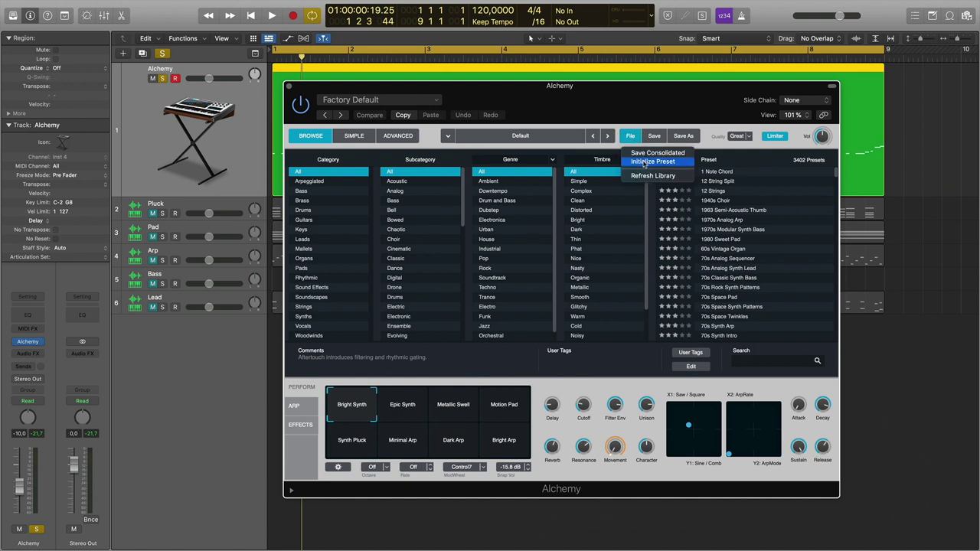
left_click(647, 162)
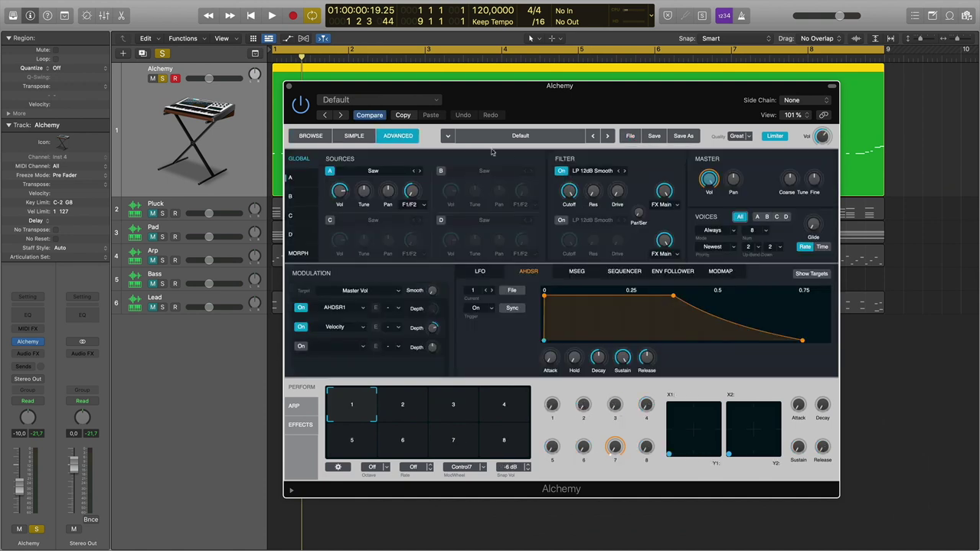
key("space")
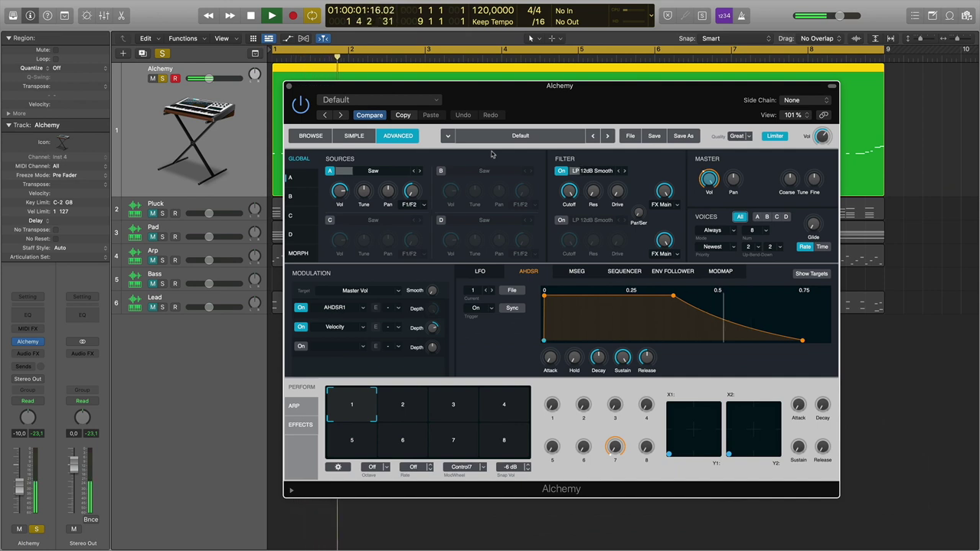
key("space")
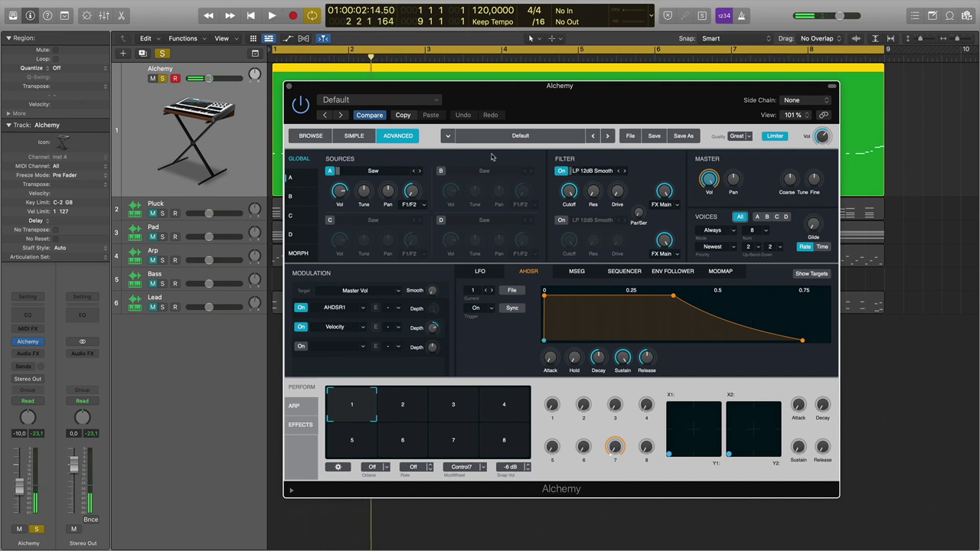
mouse_move(401, 87)
left_mouse_down()
mouse_move(359, 201)
mouse_move(396, 84)
left_mouse_up()
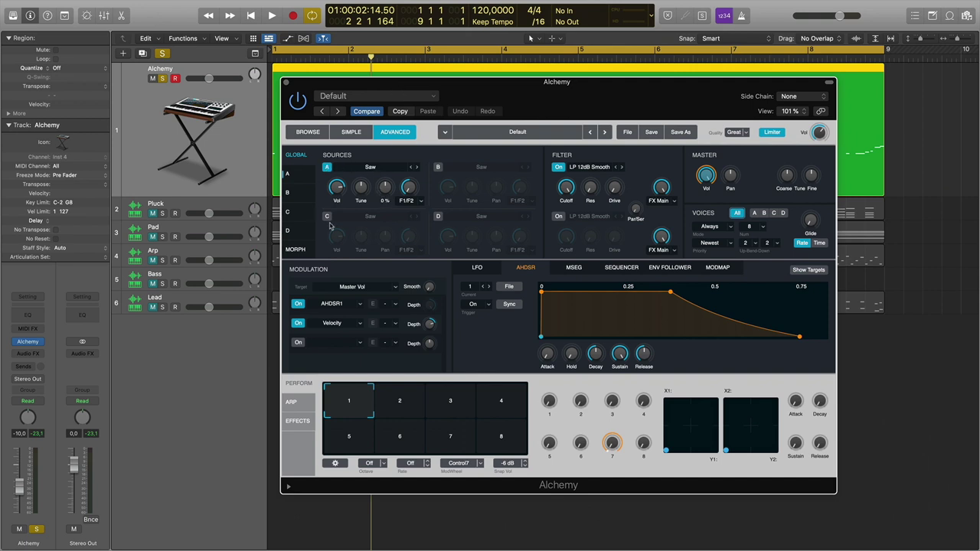
Replace oscillator A's Saw with the Load VA > Basic > Square waveform.
left_click(369, 169)
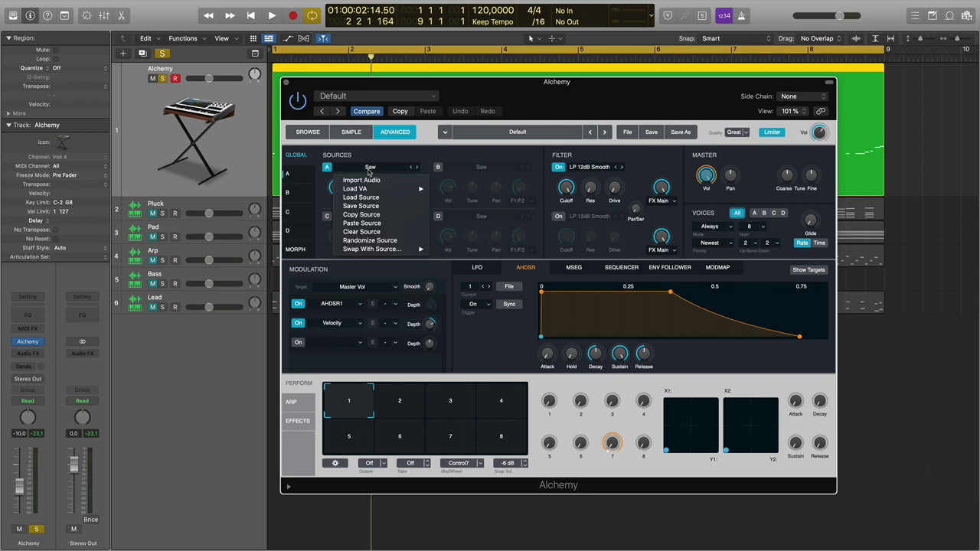
mouse_move(375, 190)
mouse_move(468, 192)
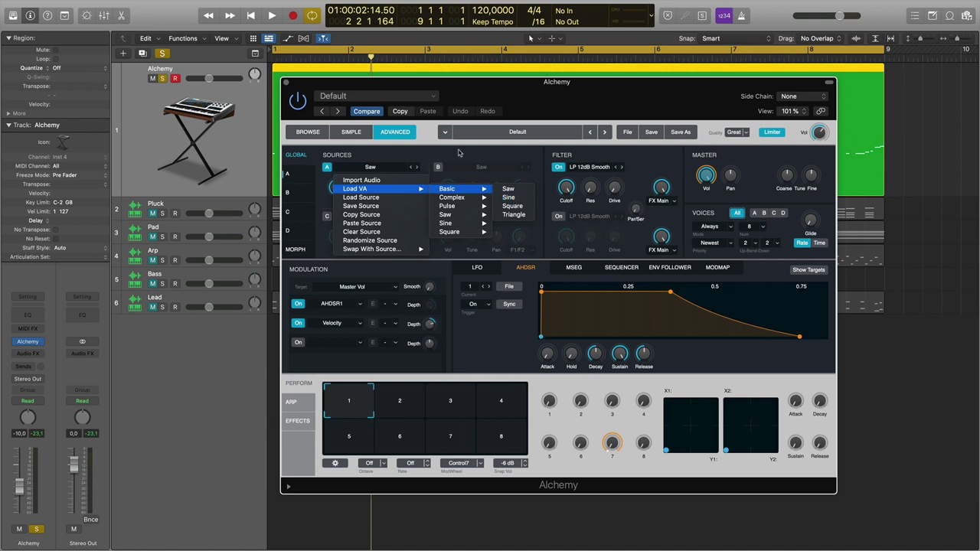
left_click(514, 207)
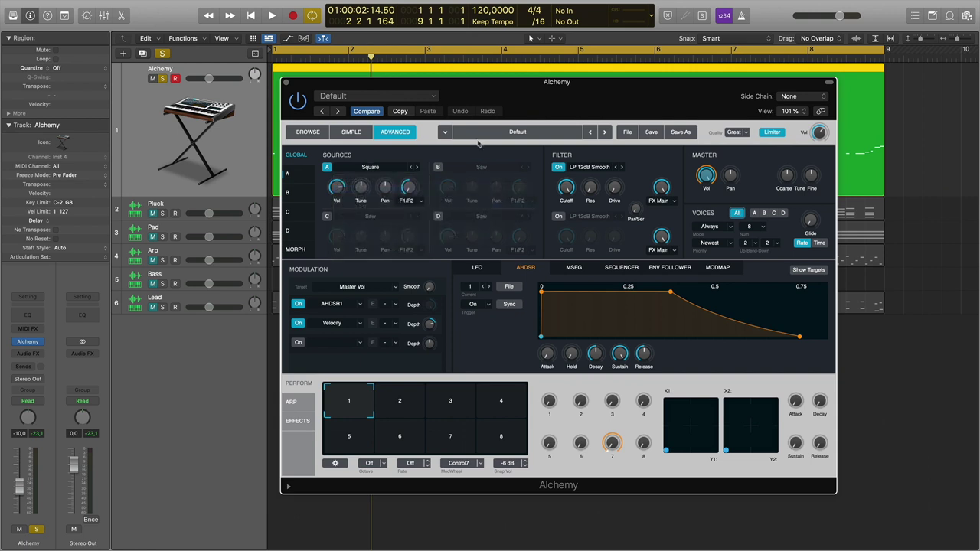
left_click_drag(459, 91, 459, 103)
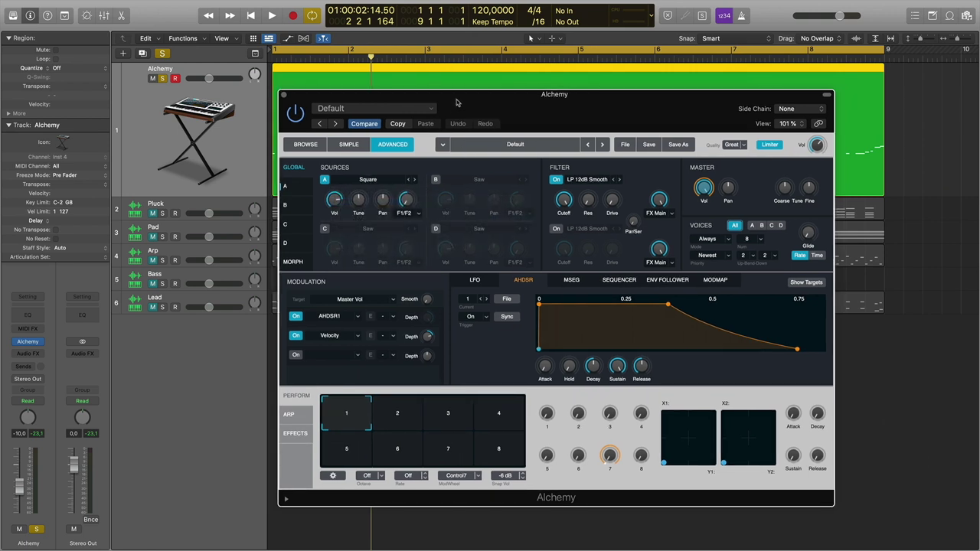
Tune oscillator A down to -12 semitones and audition the octave-lower square bass.
key("space")
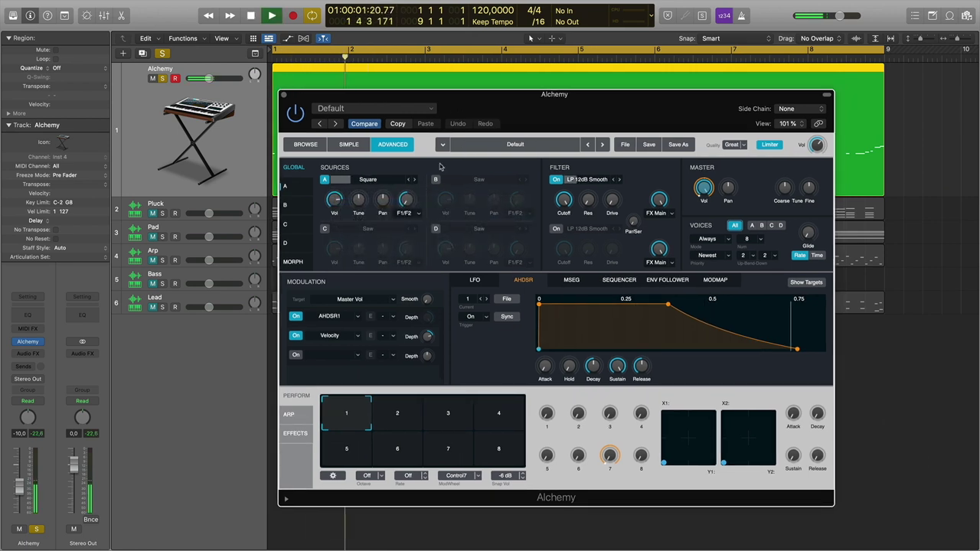
key("space")
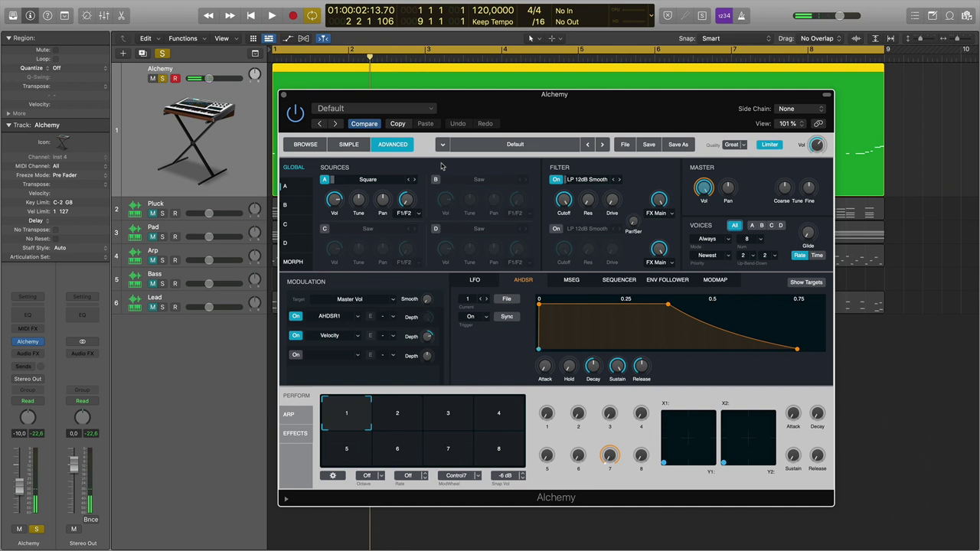
left_click_drag(362, 203, 361, 211)
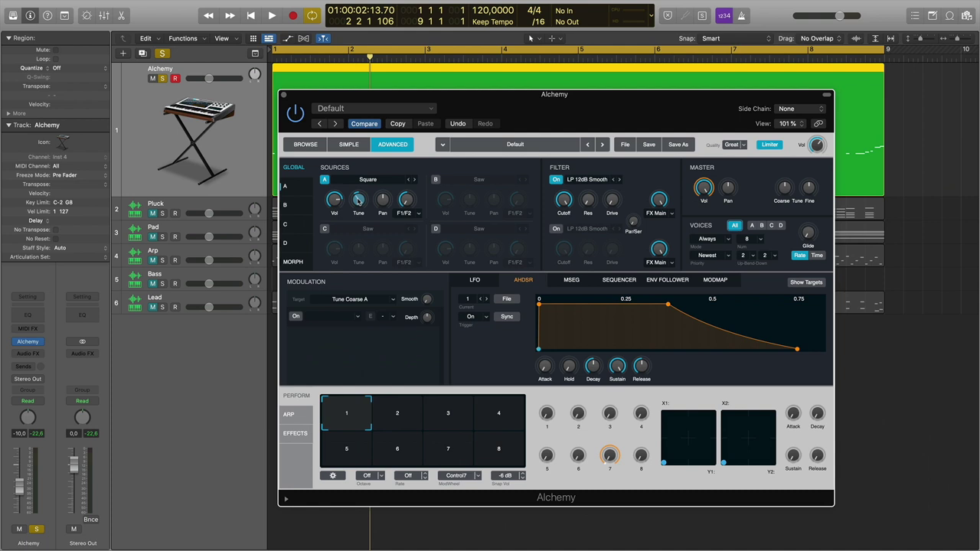
mouse_move(361, 205)
left_click_drag(358, 205, 360, 215)
left_click_drag(358, 227, 361, 208)
key("space")
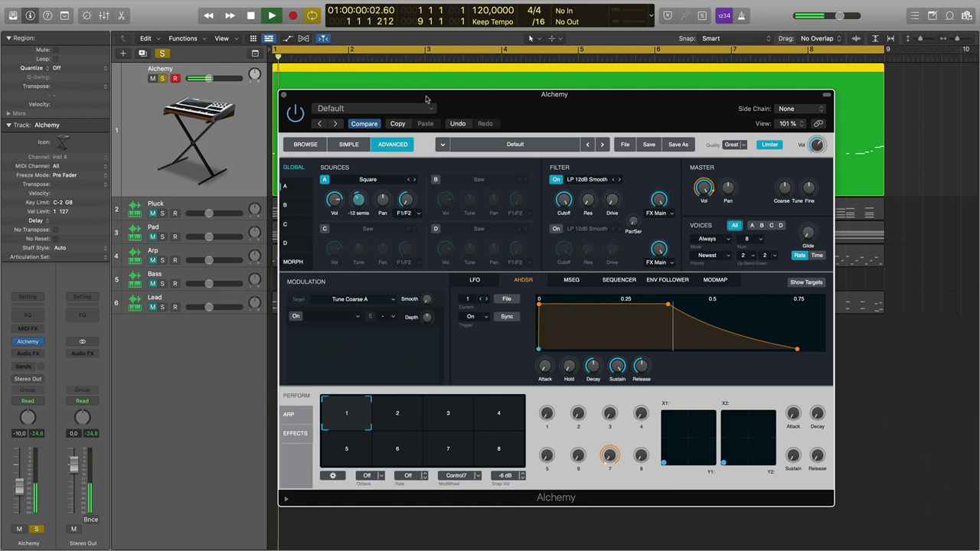
key("space")
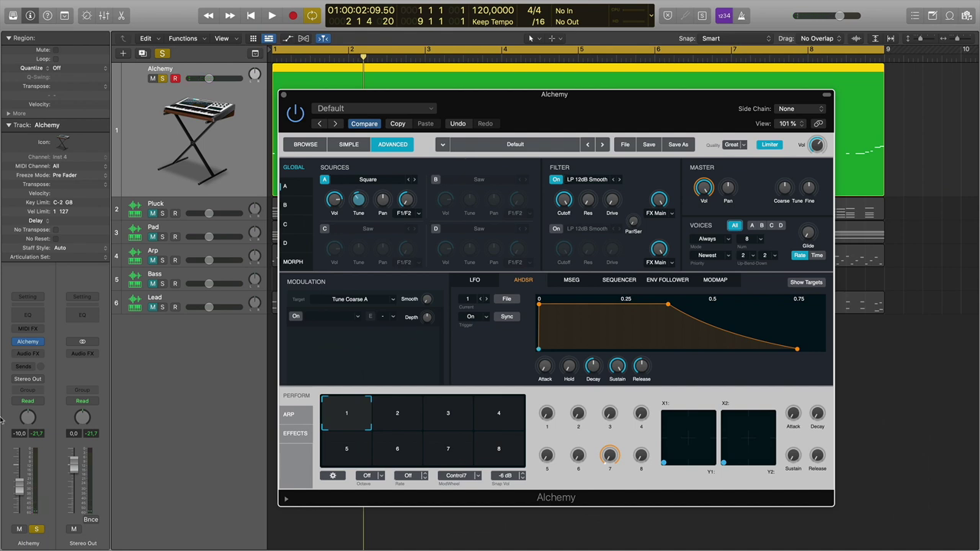
Insert a stereo Channel EQ on the Alchemy channel and lower Filter 1's cutoff to about 1717 Hz.
left_click(30, 353)
mouse_move(35, 373)
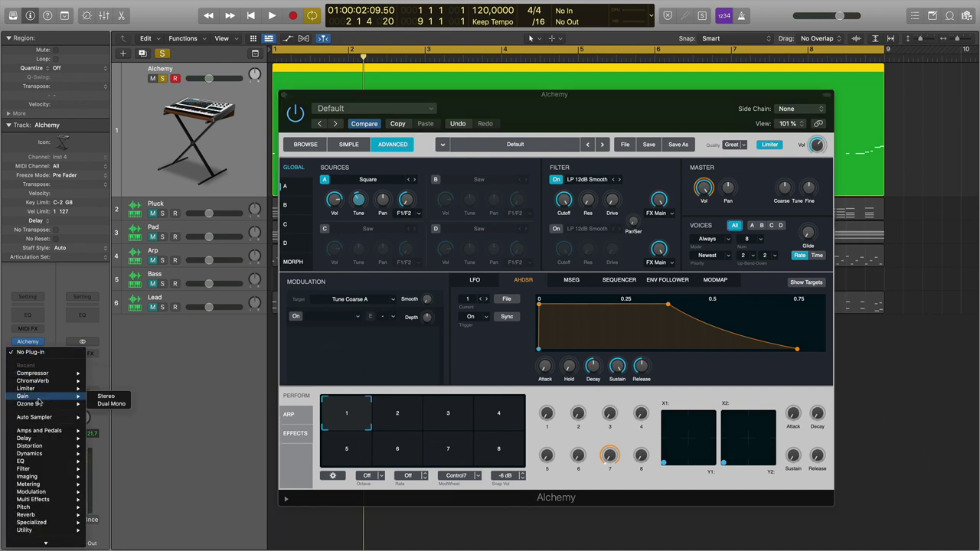
mouse_move(30, 460)
mouse_move(114, 462)
left_click(199, 462)
key("space")
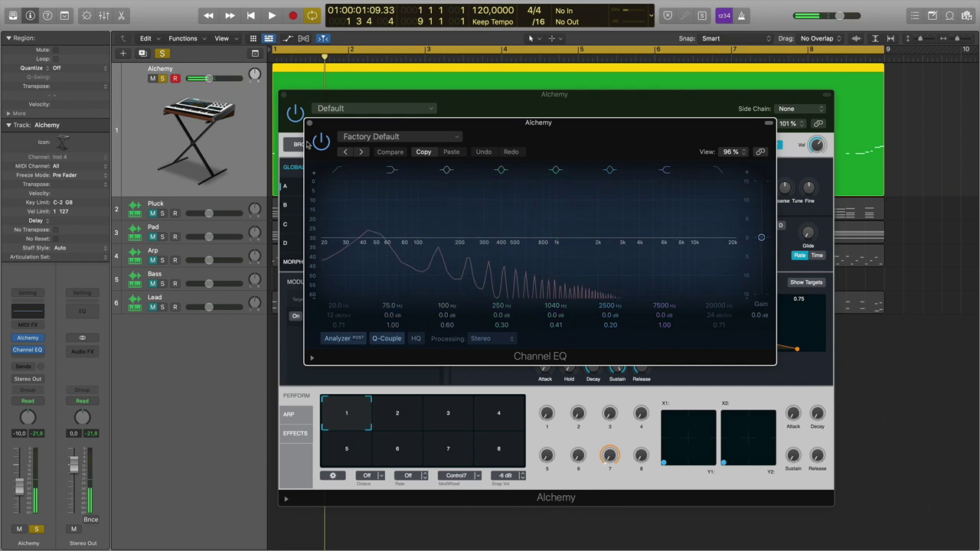
key("super+w")
mouse_move(567, 210)
left_mouse_down()
mouse_move(564, 239)
mouse_move(564, 197)
mouse_move(565, 217)
left_mouse_up()
key("space")
key("space")
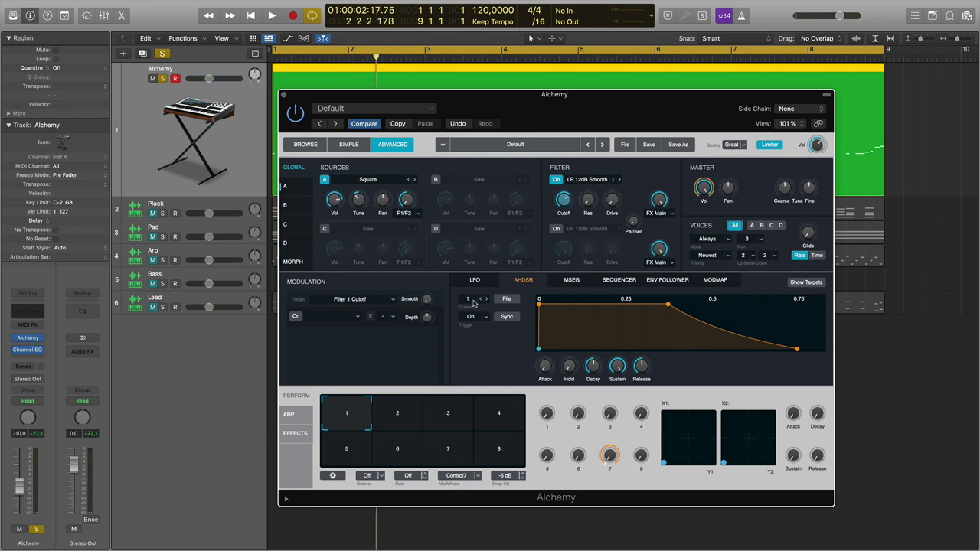
Assign a new AHDSR envelope to the filter cutoff with fast decay, zero sustain and ~53% depth.
left_click(358, 317)
mouse_move(358, 340)
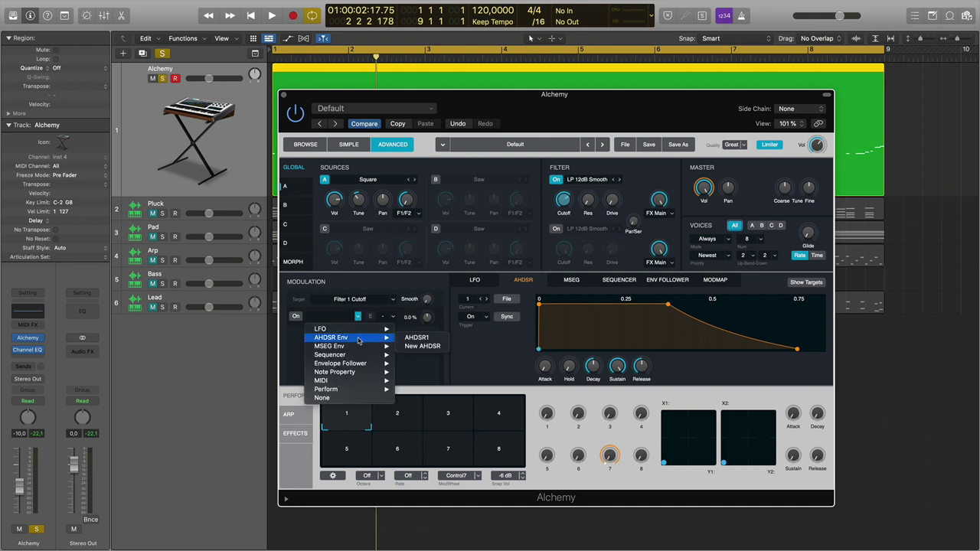
left_click(422, 346)
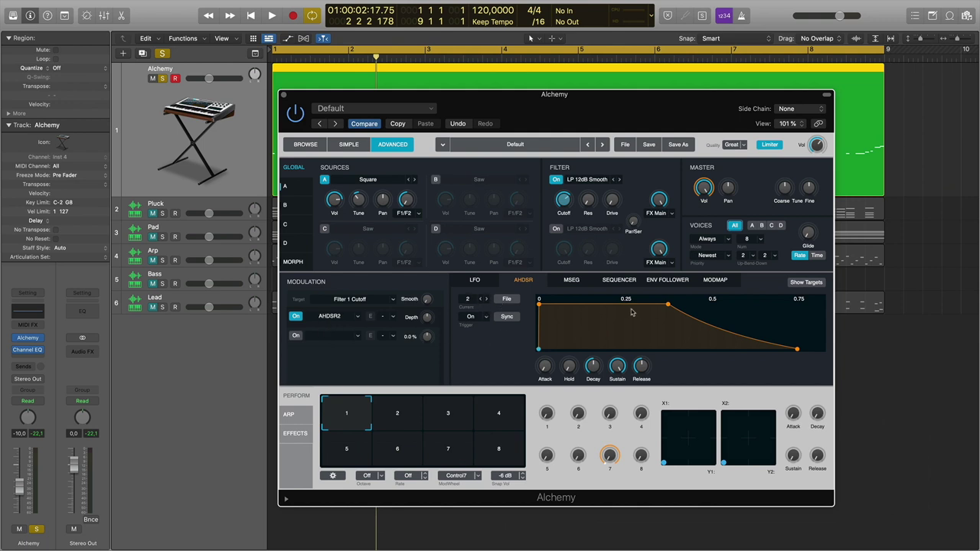
left_click_drag(668, 305, 573, 349)
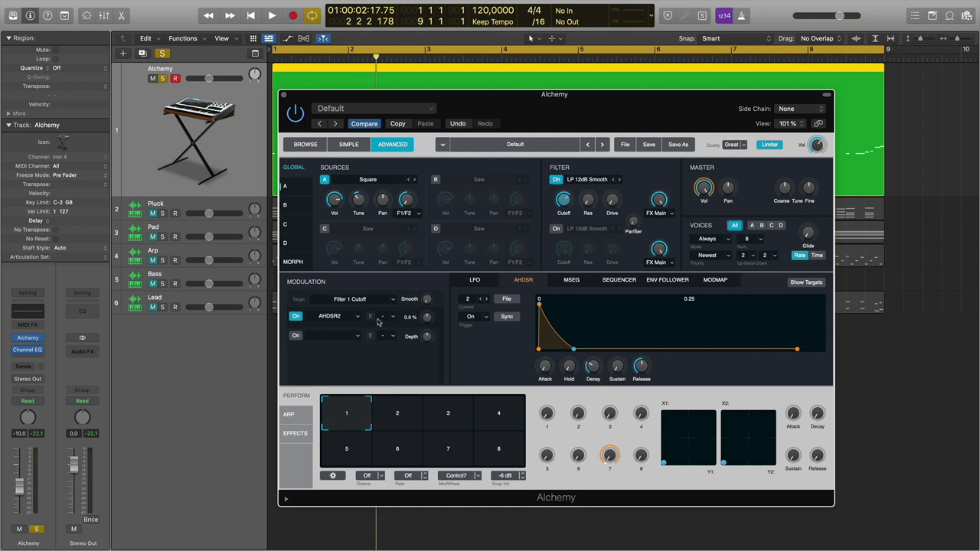
left_click_drag(430, 321, 436, 304)
key("Return")
key("space")
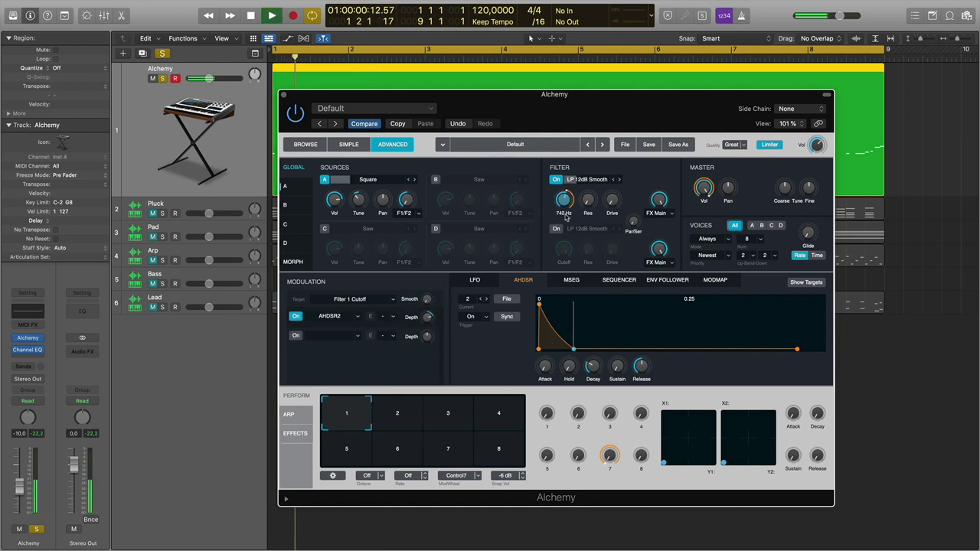
Refine during playback: cutoff 198 Hz, depth 47.8%, decay 0.09 s, sustain 24%.
left_click_drag(565, 219, 566, 205)
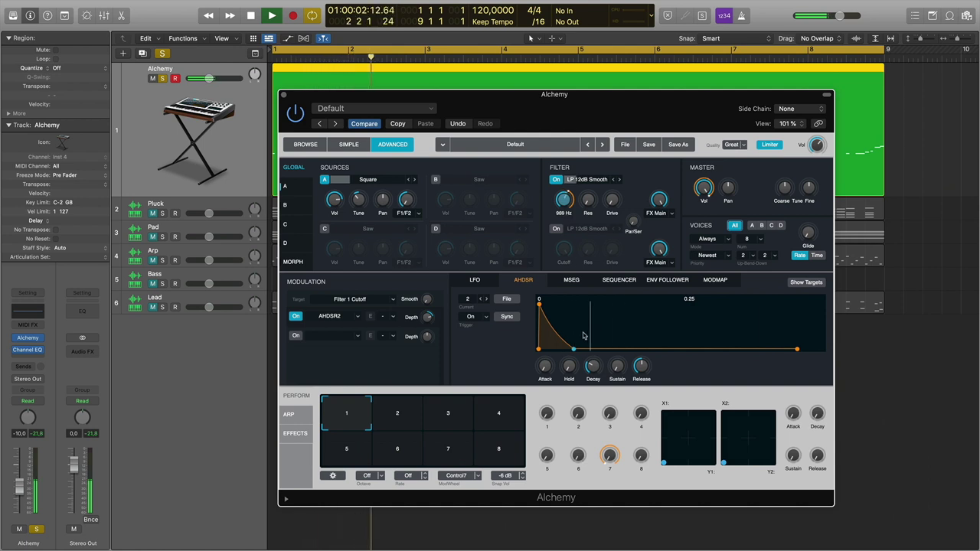
left_click_drag(575, 348, 575, 338)
left_click_drag(563, 219, 449, 309)
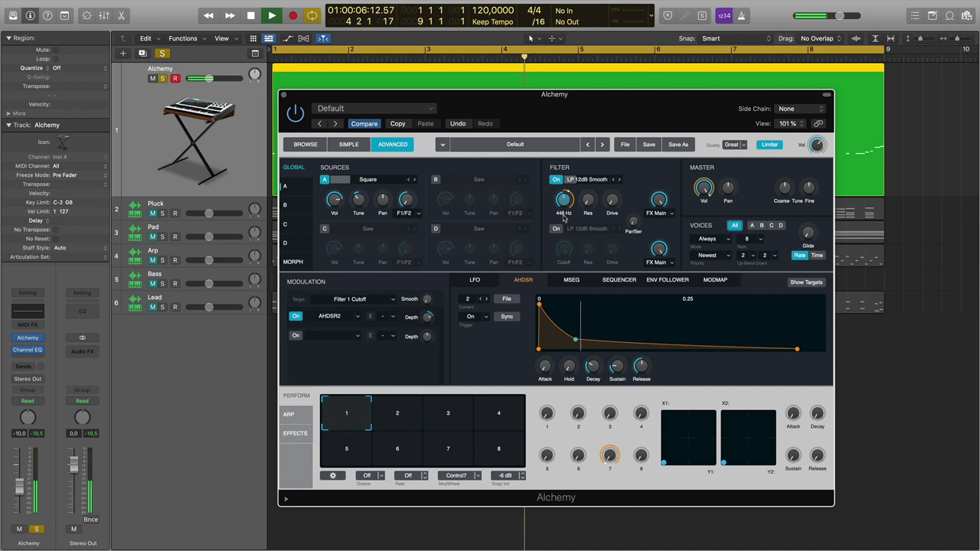
left_click_drag(564, 203, 564, 216)
left_click_drag(427, 325, 430, 314)
mouse_move(579, 343)
left_click_drag(579, 343, 587, 340)
key("space")
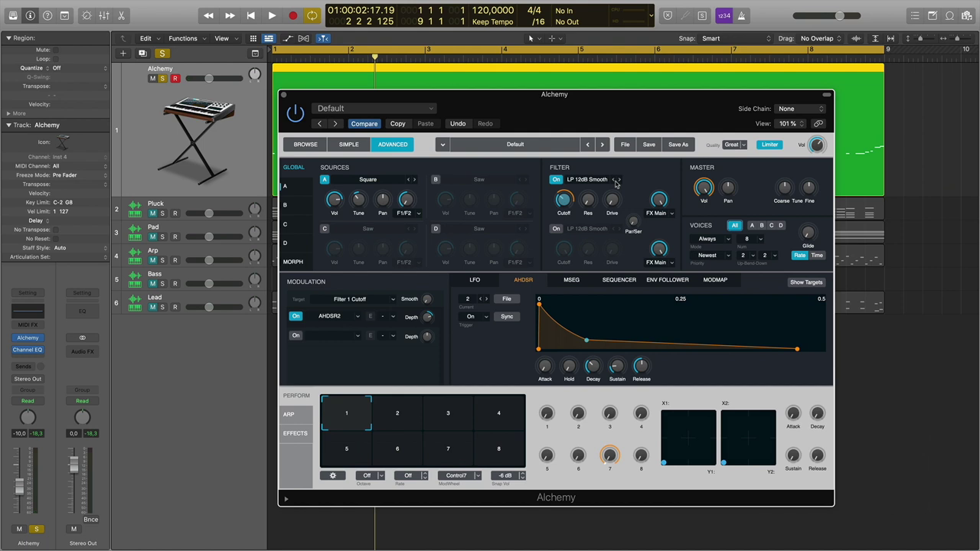
left_click(436, 180)
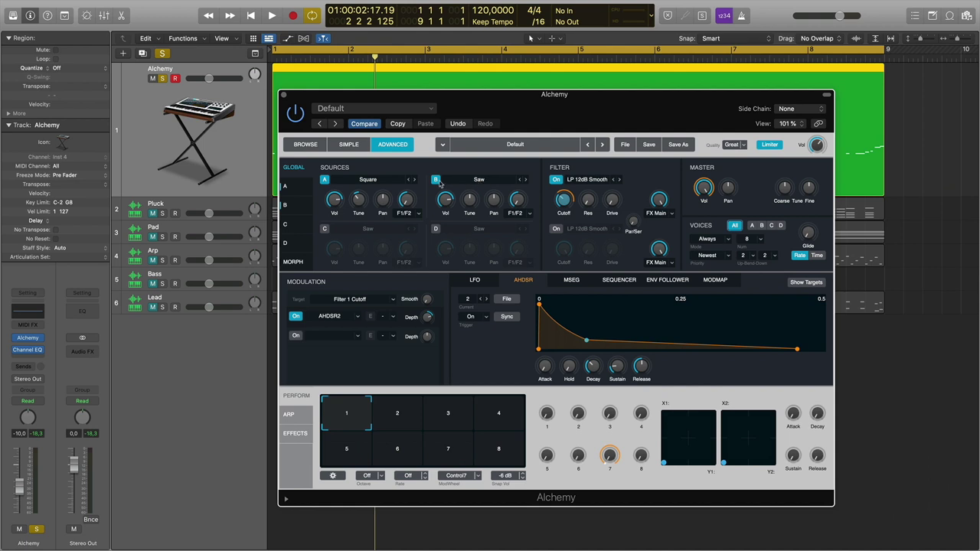
left_click(436, 180)
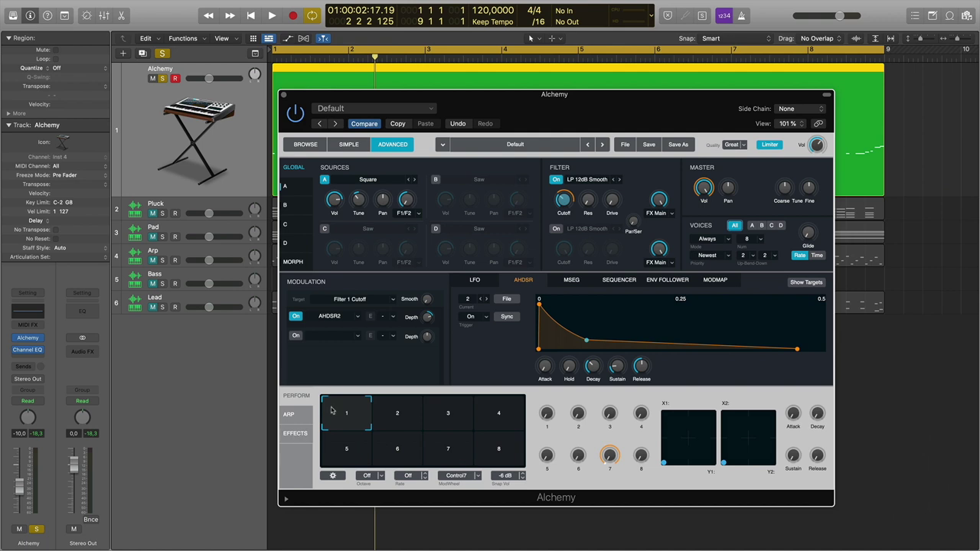
mouse_move(564, 203)
key("space")
key("space")
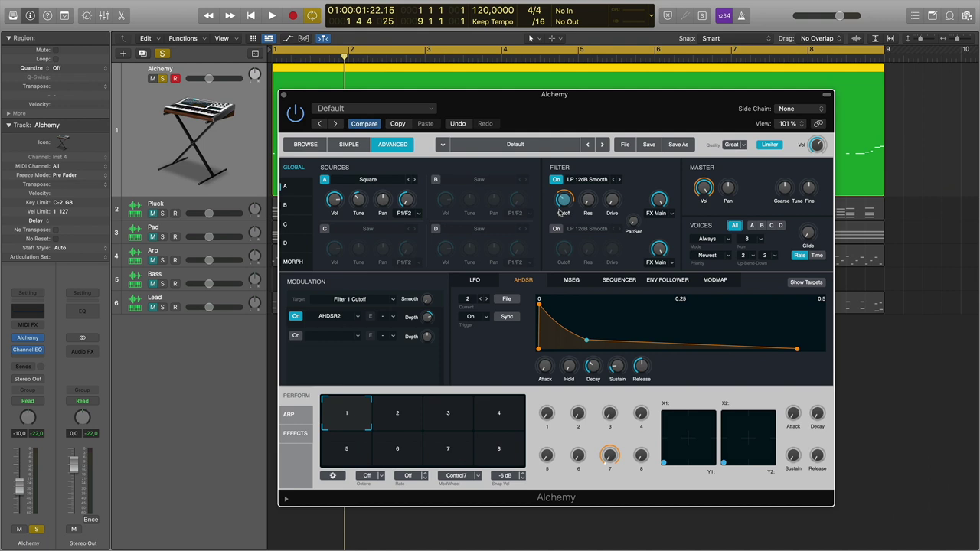
Raise oscillator A's coarse tuning and set the filter cutoff to about 535 Hz while auditioning.
mouse_move(358, 201)
left_click_drag(358, 201, 361, 181)
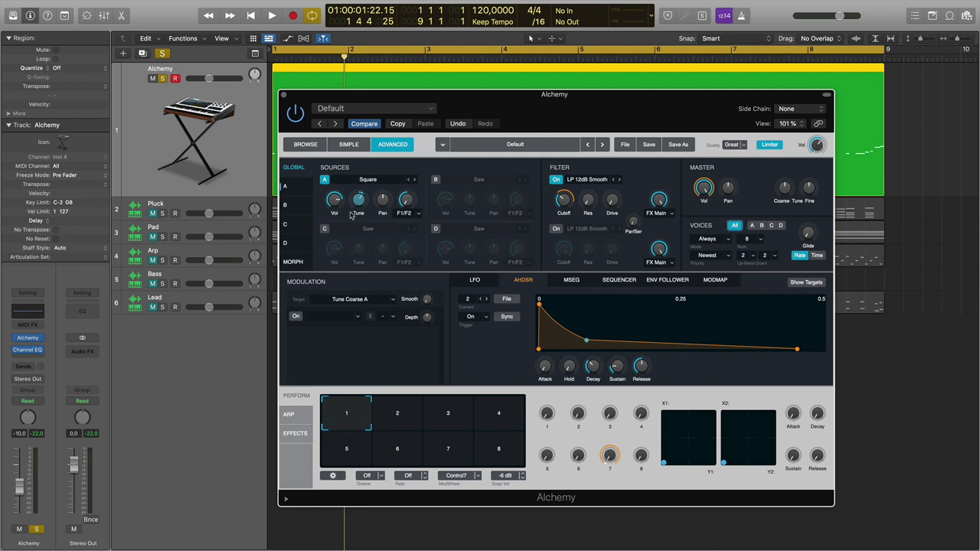
key("space")
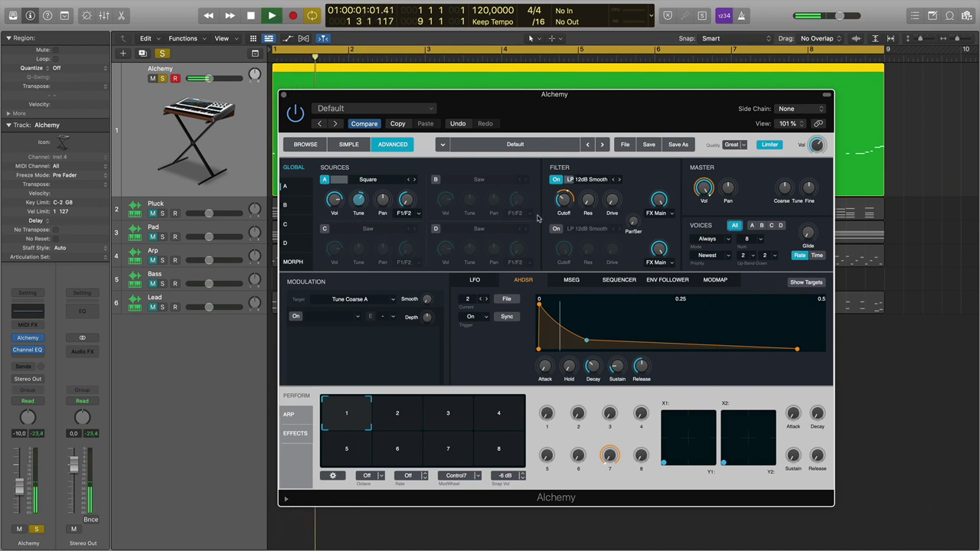
left_click_drag(568, 205, 568, 198)
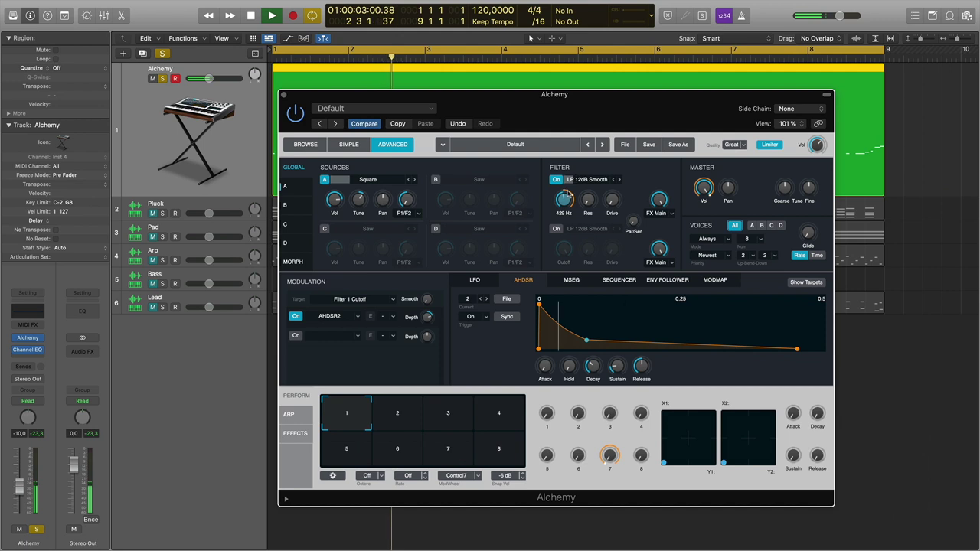
key("space")
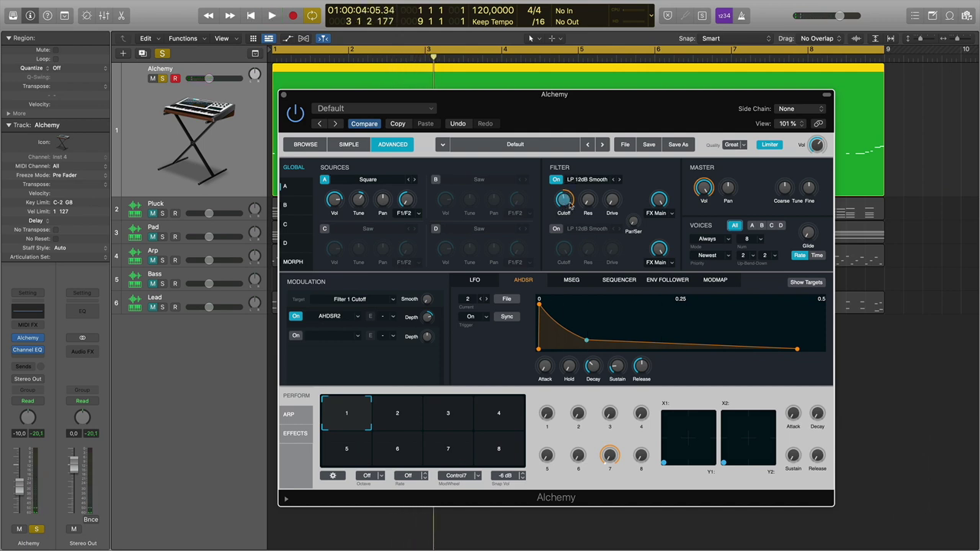
key("space")
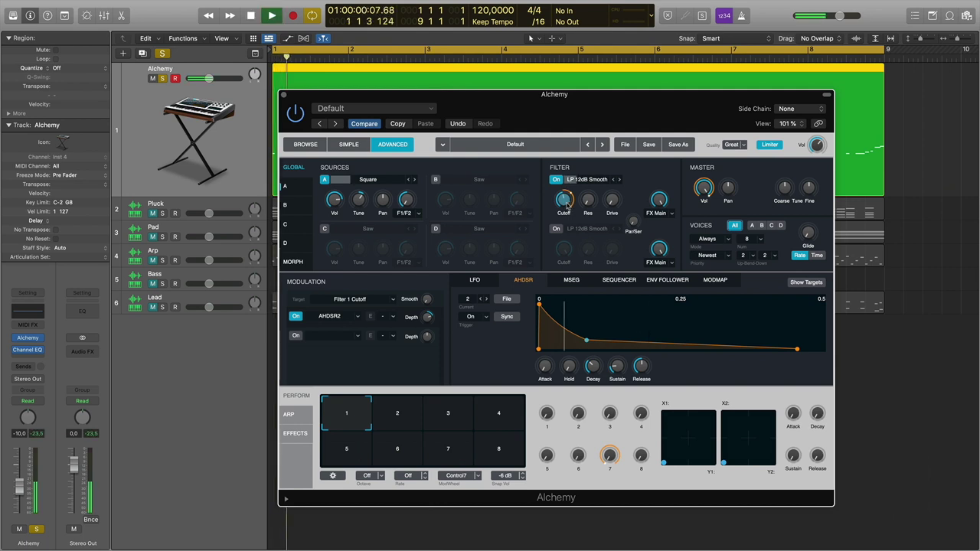
mouse_move(566, 200)
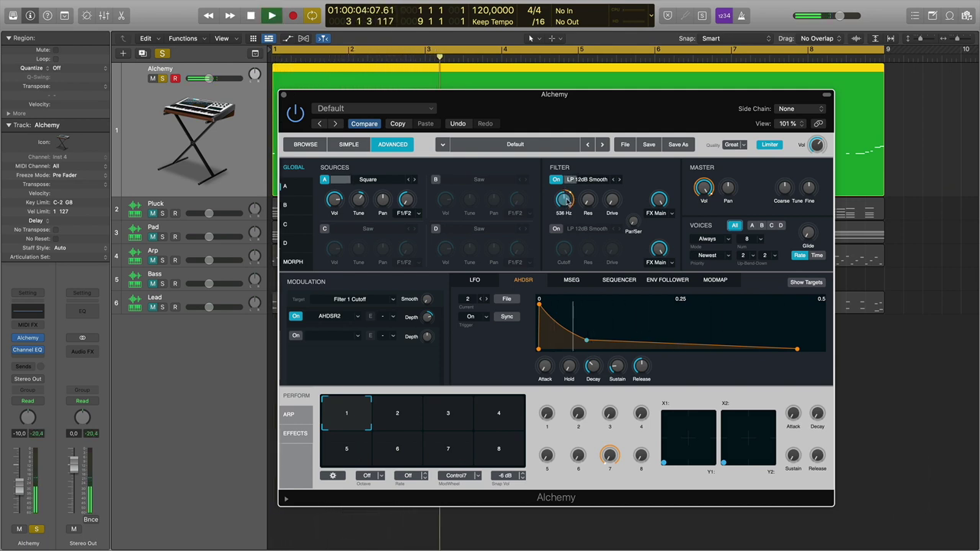
left_click_drag(567, 200, 567, 207)
key("space")
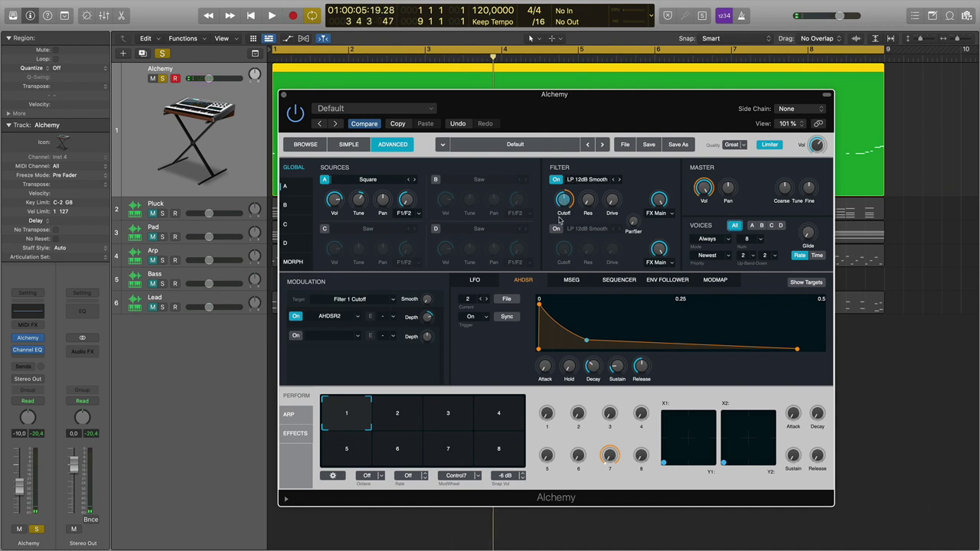
Add an Acoustic Reverb to Alchemy's first effect slot and check its mix.
left_click(296, 433)
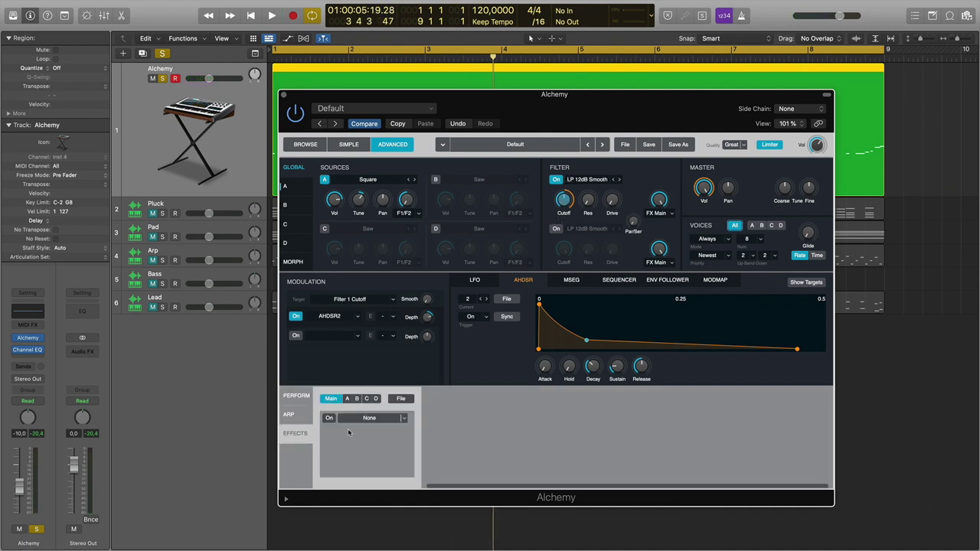
left_click(388, 420)
mouse_move(387, 453)
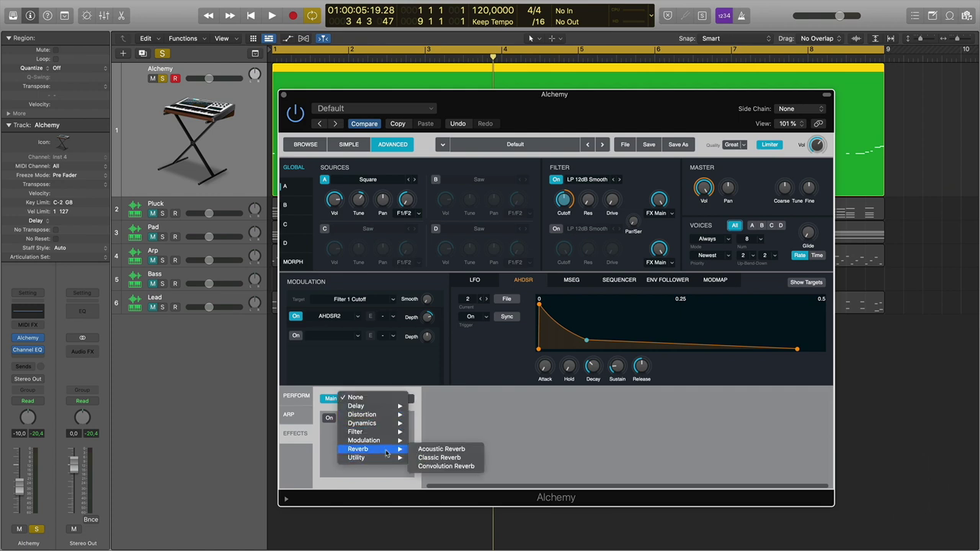
left_click(442, 451)
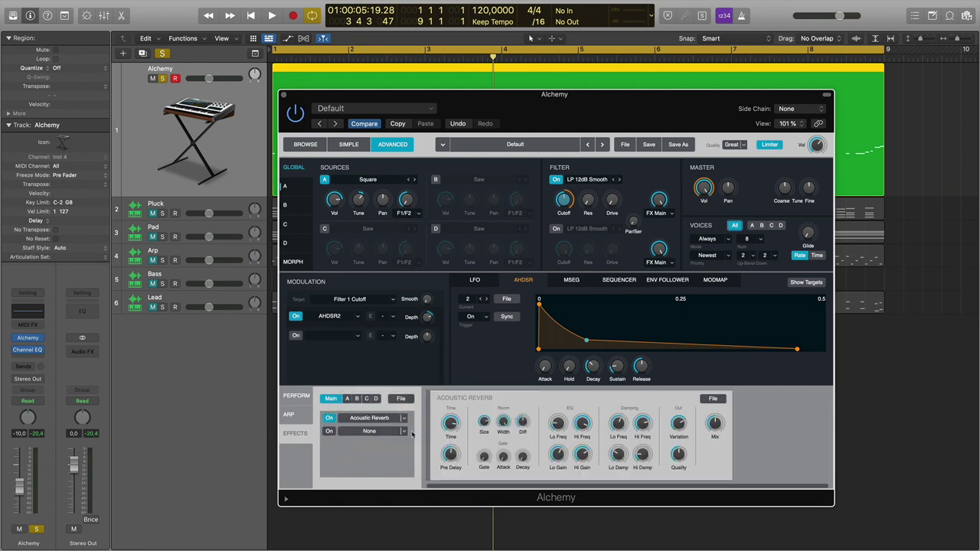
key("space")
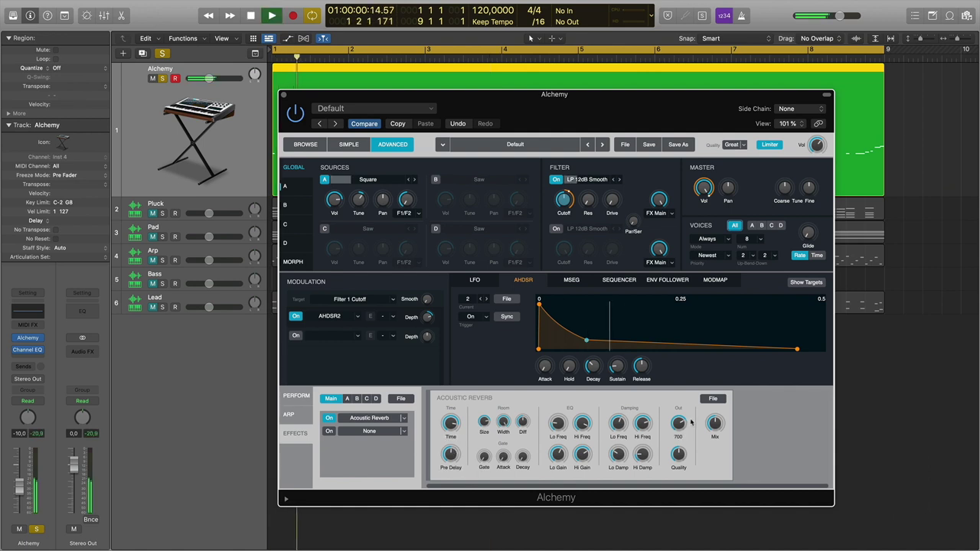
left_click(713, 432)
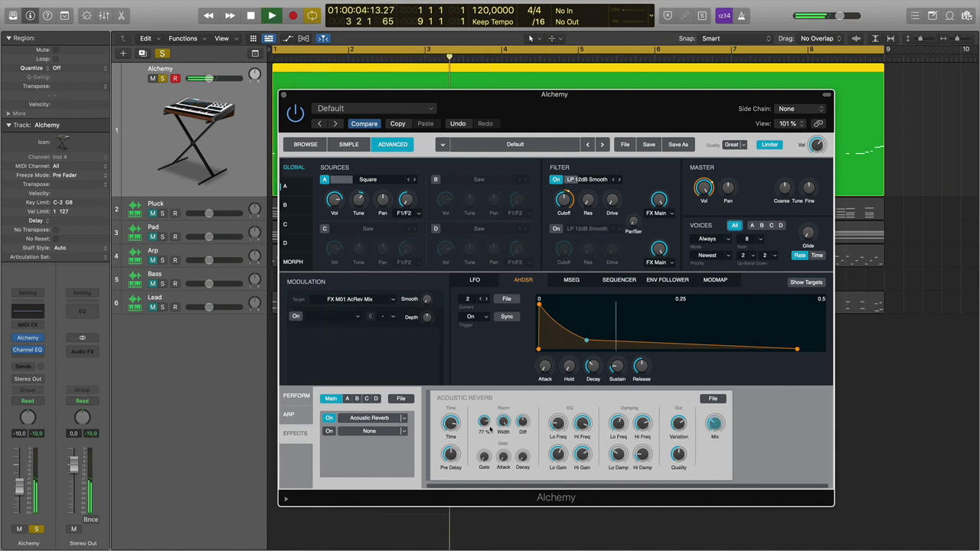
Shorten the reverb time to about 2394 ms and compare with the reverb bypassed.
mouse_move(452, 431)
left_click_drag(452, 430, 453, 443)
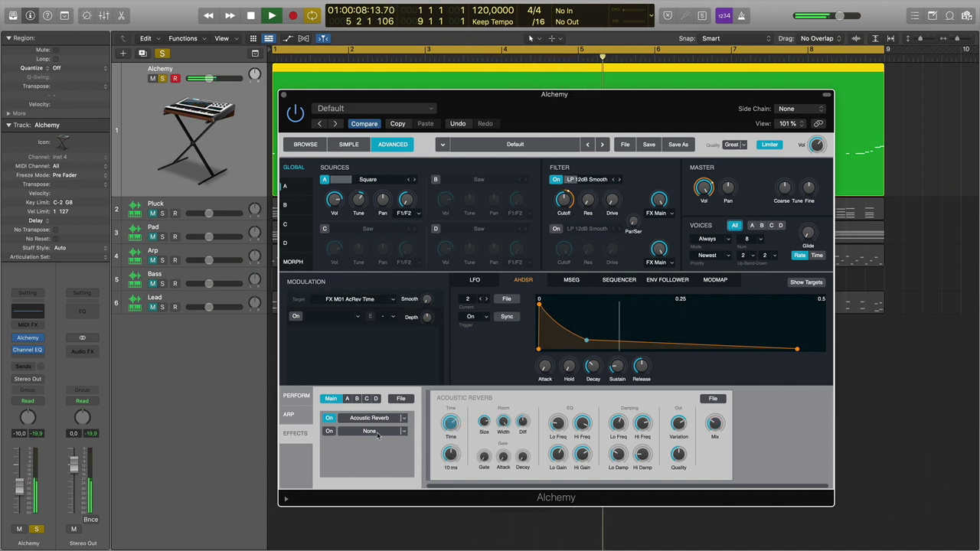
left_click(329, 419)
left_click(329, 419)
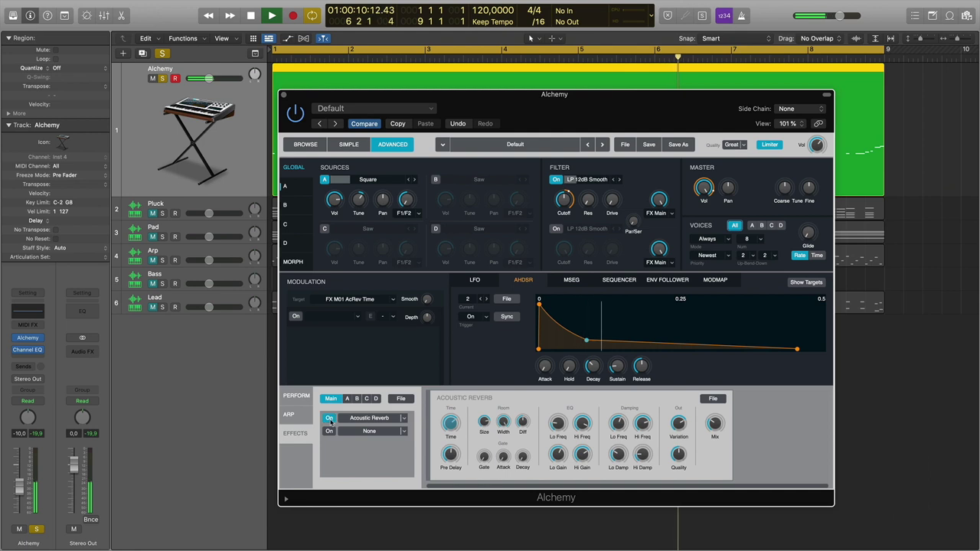
key("space")
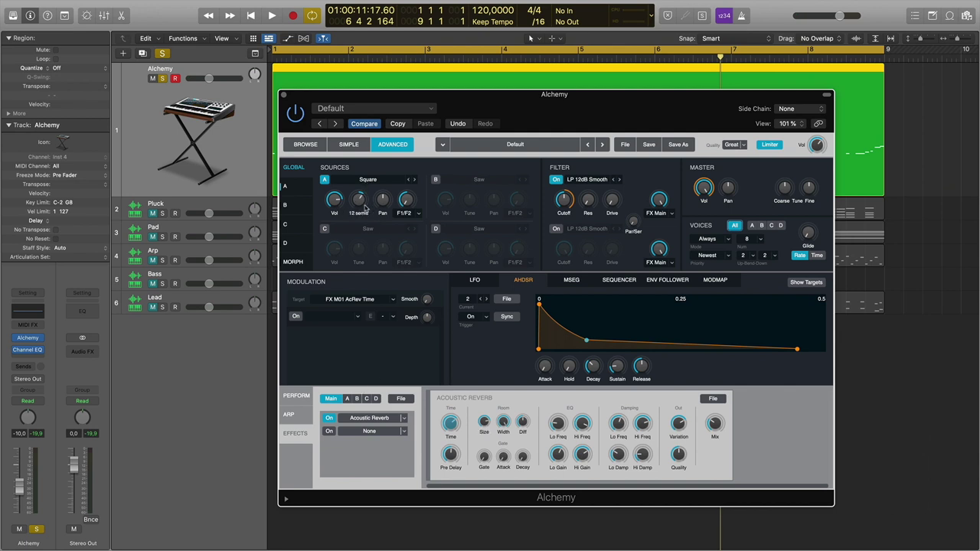
left_click(330, 419)
mouse_move(354, 200)
mouse_move(565, 201)
Unsolo the Alchemy track and move the Pluck MIDI part onto it.
left_click_drag(402, 119, 459, 280)
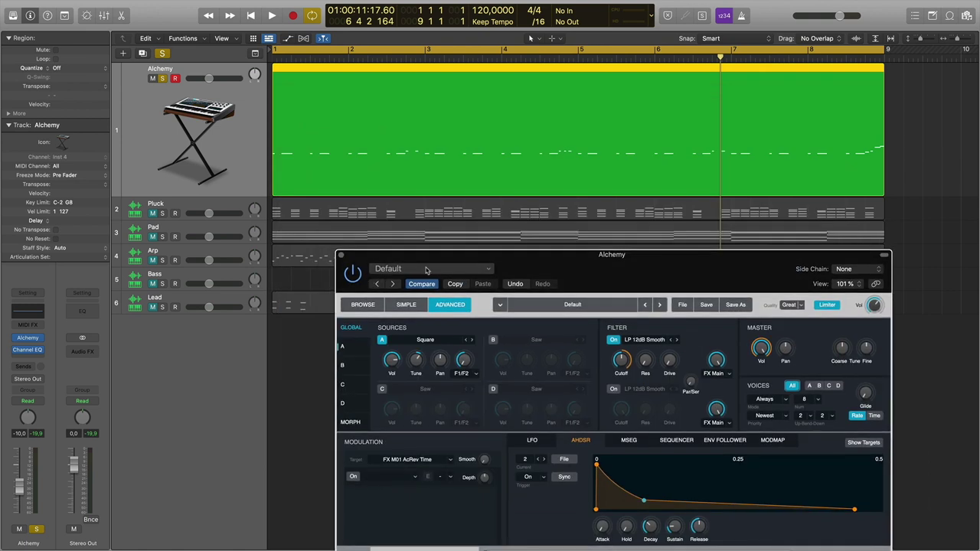
left_click(161, 78)
left_click_drag(314, 212, 303, 148)
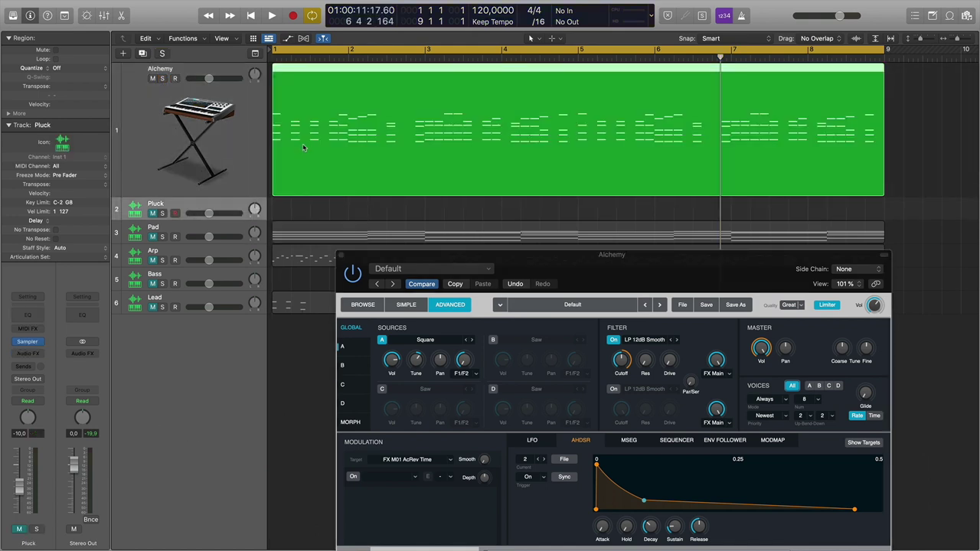
Open the Pluck part in the Piano Roll, play it, and close Alchemy's window.
double_click(299, 69)
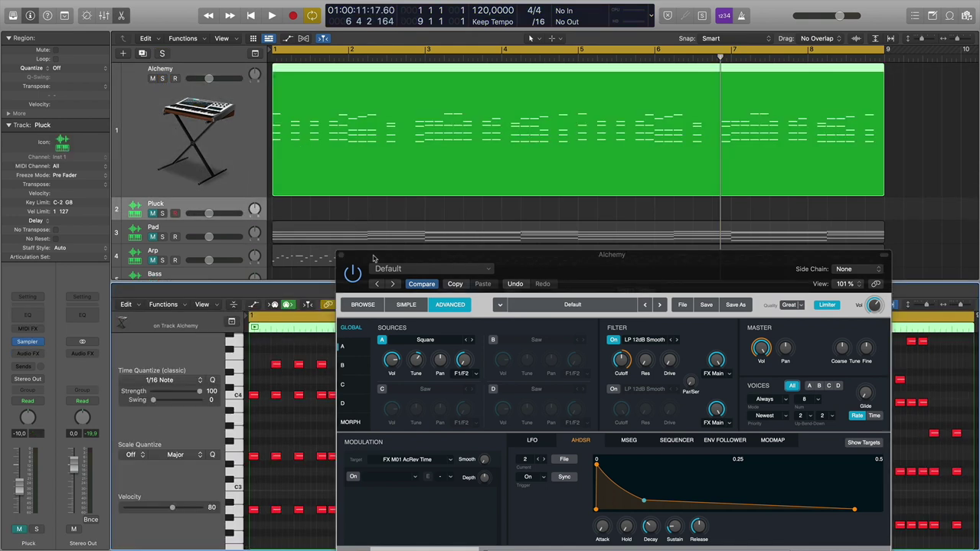
left_click_drag(373, 256, 630, 245)
scroll(292, 444, "up", 5)
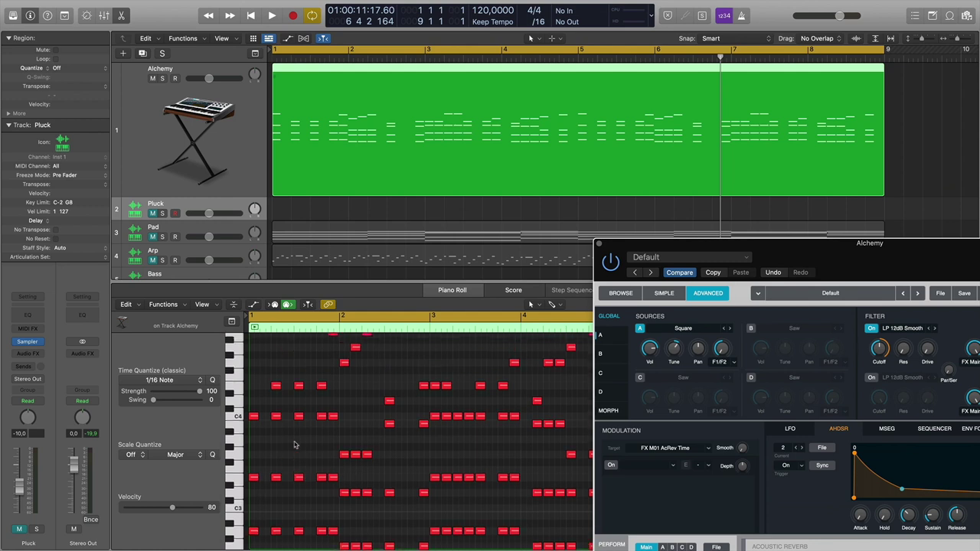
scroll(290, 442, "up", 2)
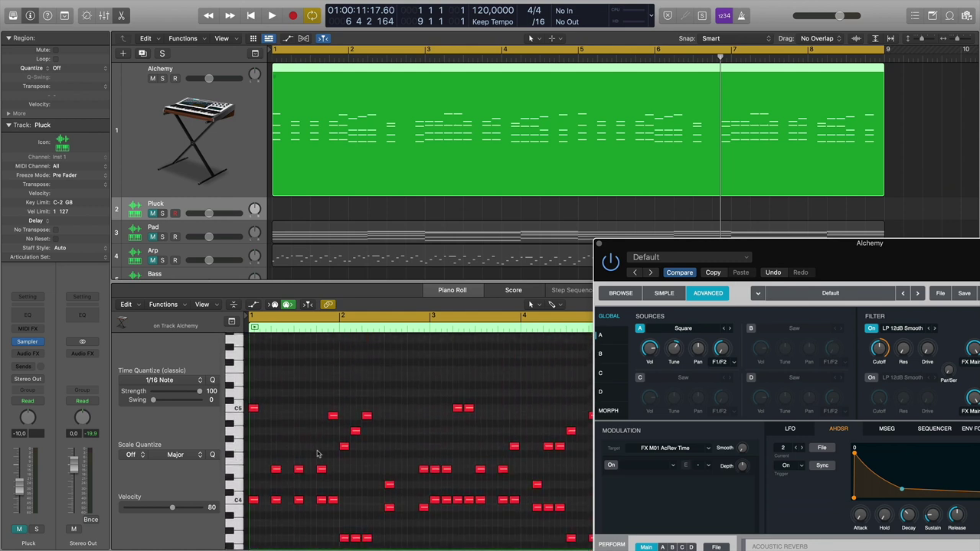
scroll(317, 454, "down", 7)
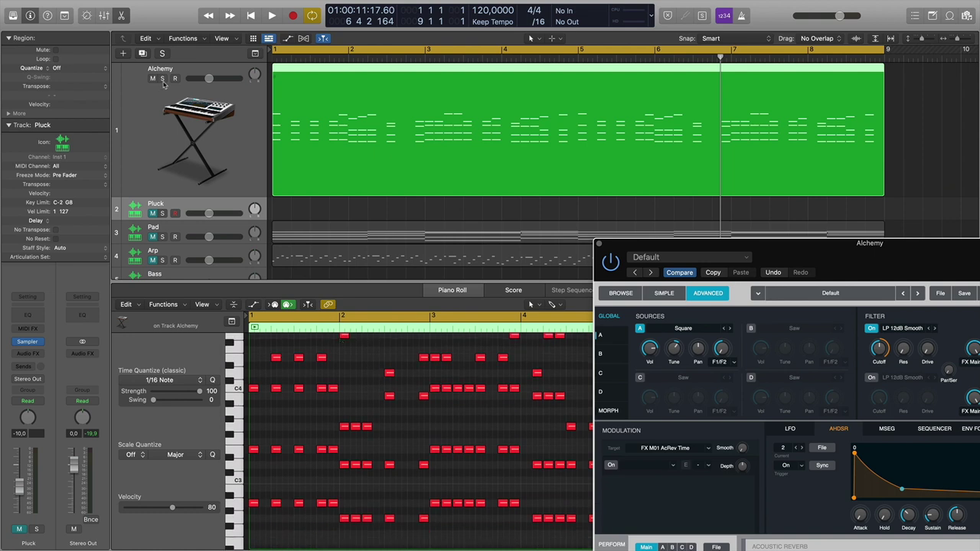
key("space")
left_click(600, 244)
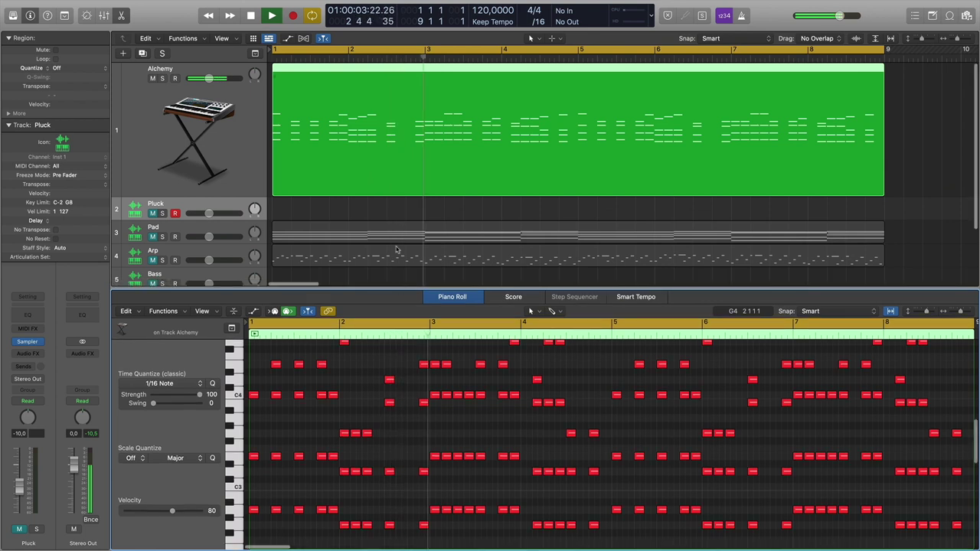
key("space")
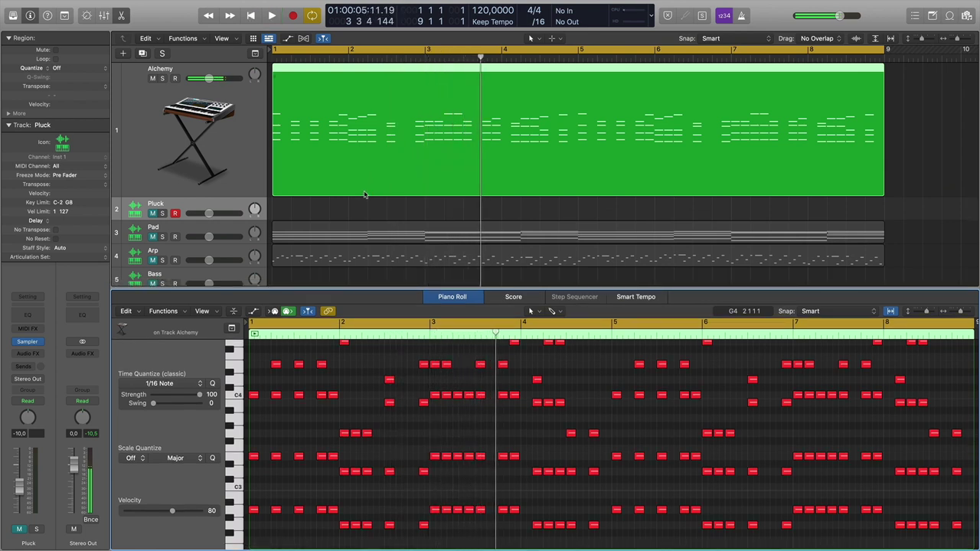
left_click(366, 192)
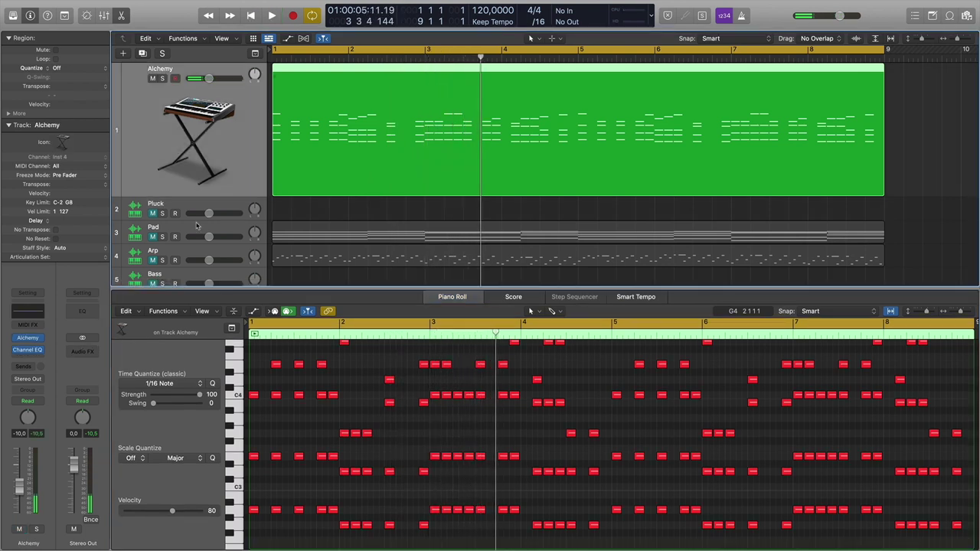
Reopen Alchemy, set oscillator A's tuning to 1 semitone, audition it and shift the window left.
left_click(27, 344)
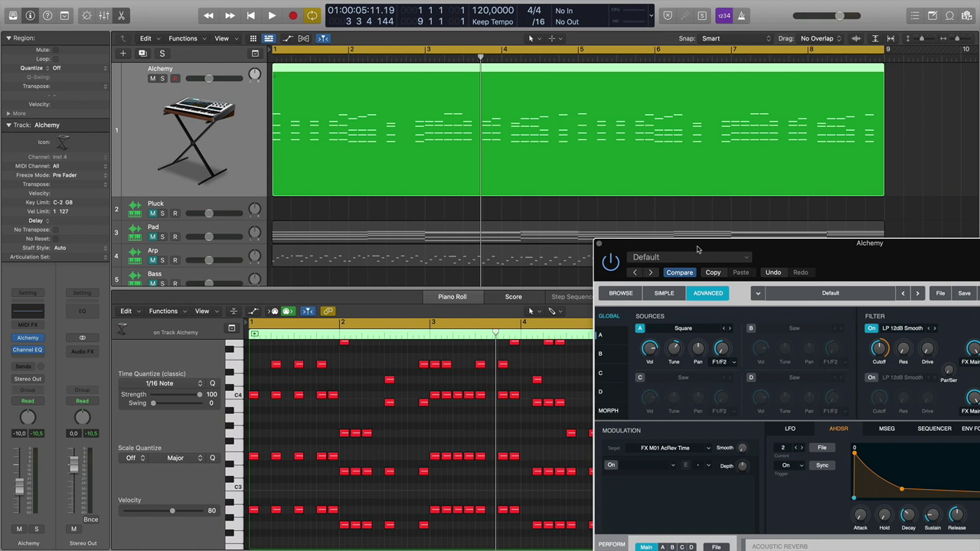
left_click_drag(697, 249, 501, 130)
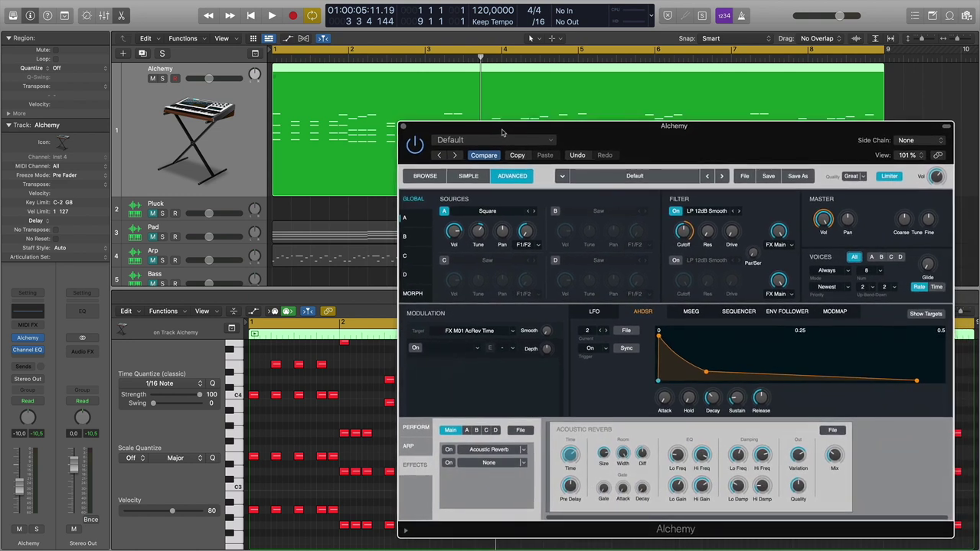
left_click_drag(480, 237, 482, 239)
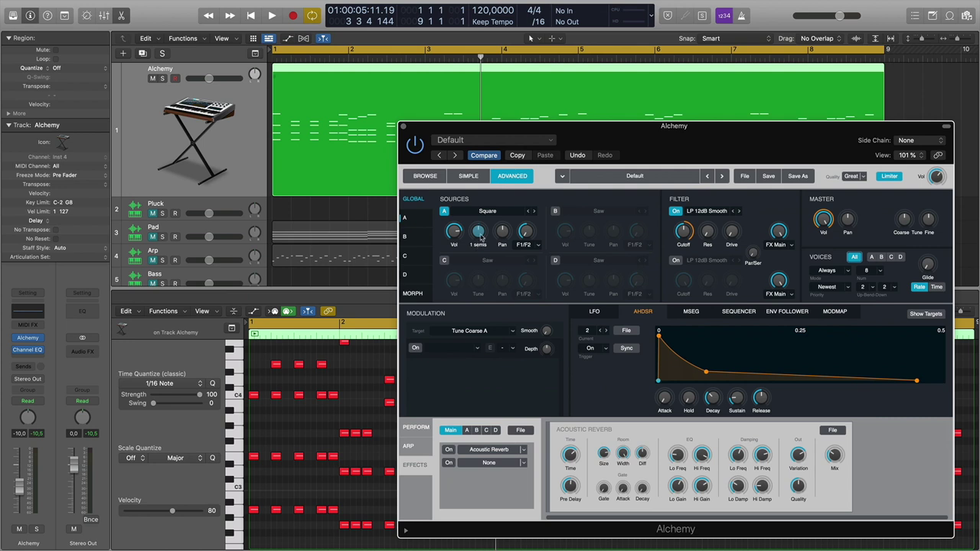
key("space")
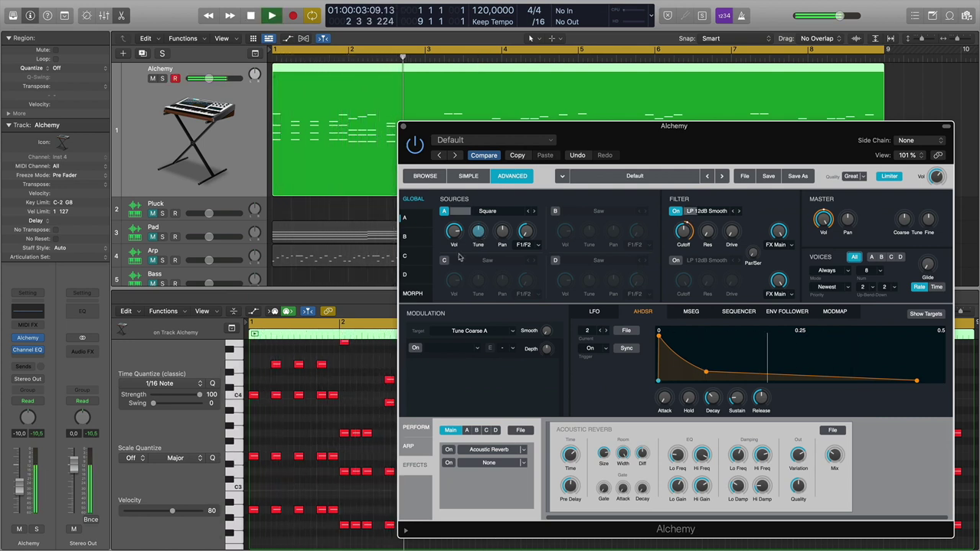
key("space")
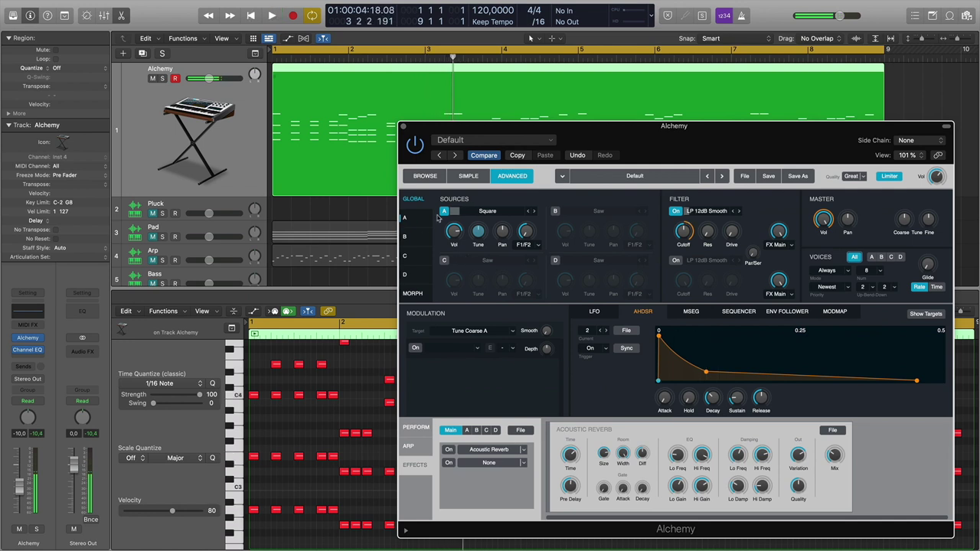
left_click_drag(516, 134, 452, 124)
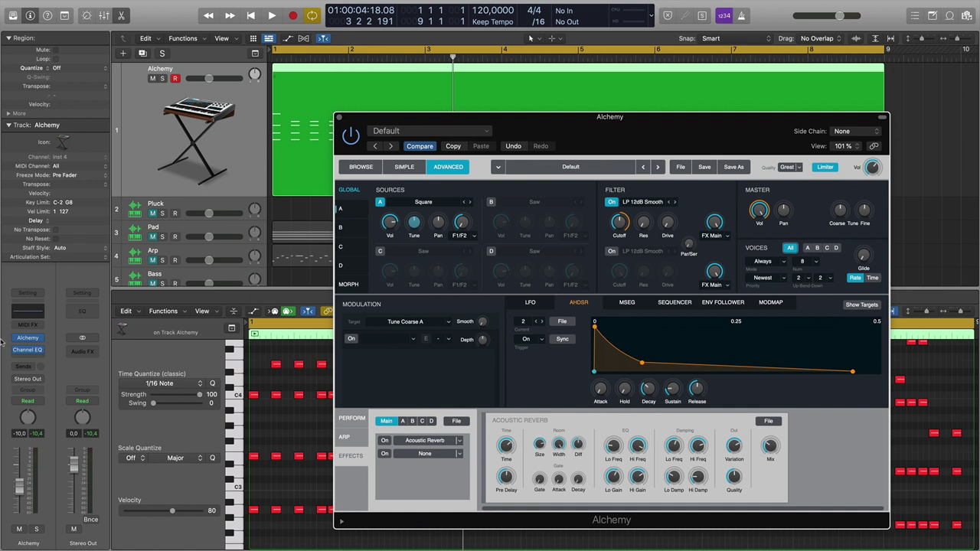
Insert a stereo MultiMeter in an empty Audio FX slot on the Alchemy channel.
left_click(28, 362)
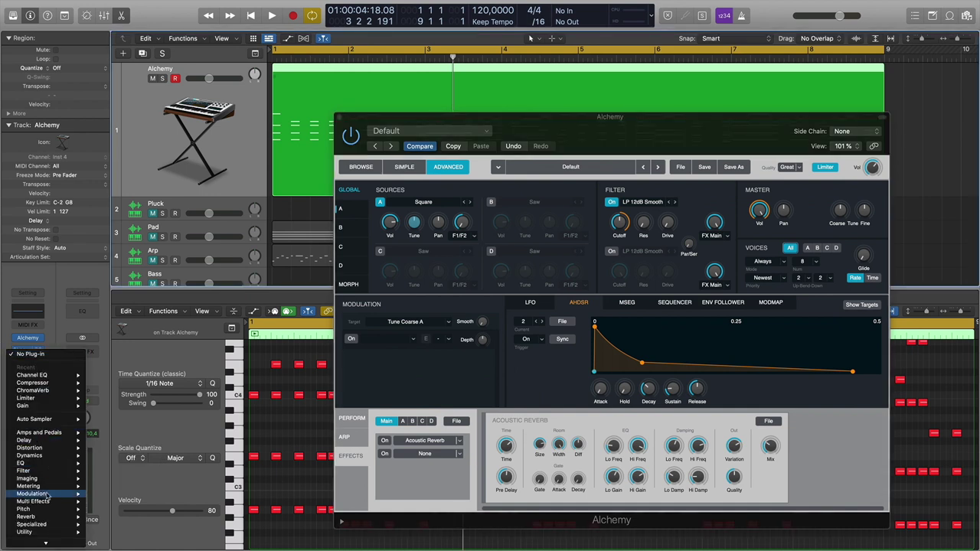
mouse_move(34, 486)
mouse_move(123, 517)
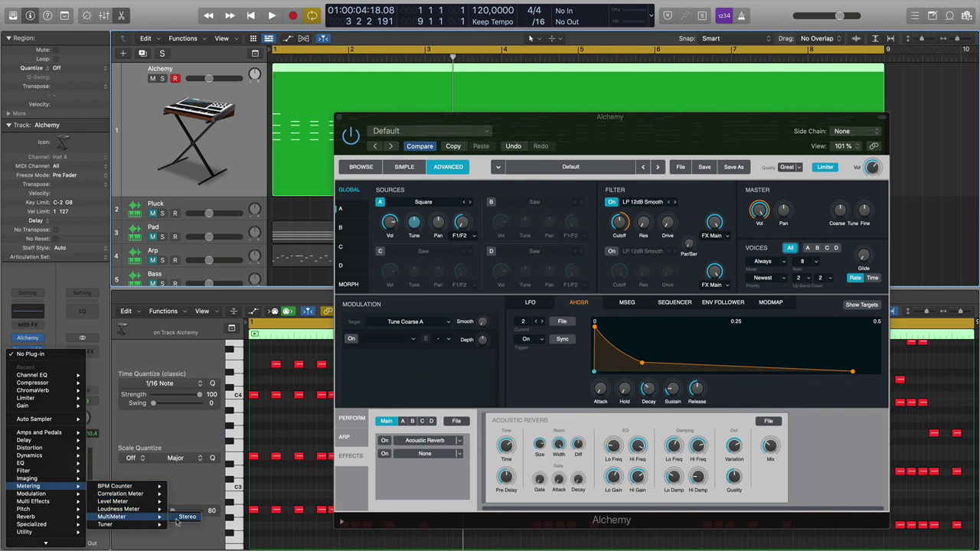
left_click(191, 517)
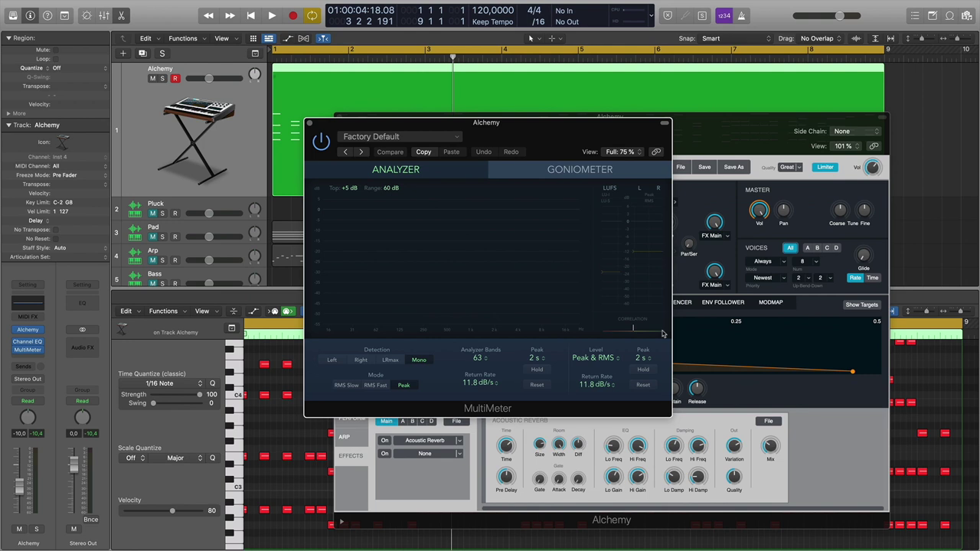
Start playback and place the MultiMeter beside the Alchemy window to watch the spectrum.
left_click_drag(515, 121, 458, 119)
key("space")
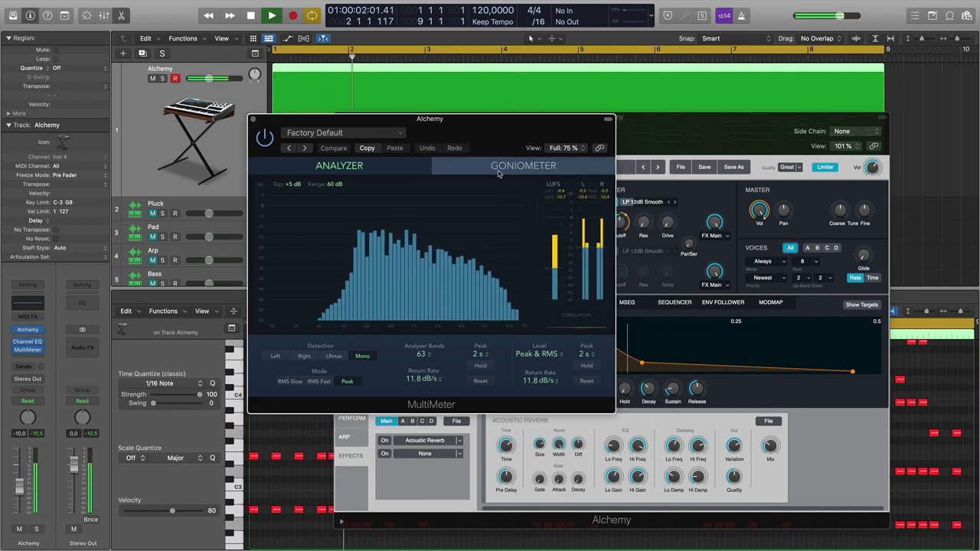
left_click_drag(458, 122, 232, 192)
left_click_drag(352, 116, 424, 99)
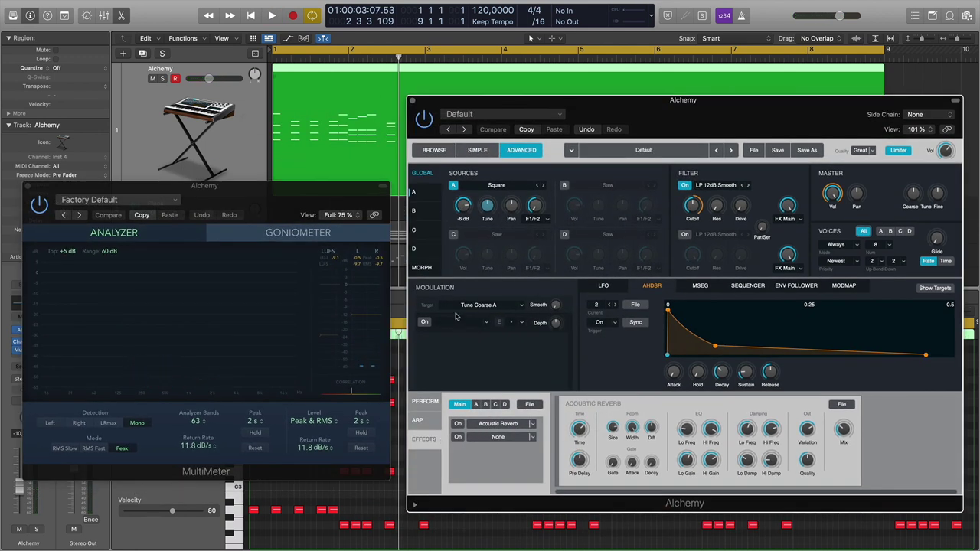
Open source A's oscillator page and raise its unison voices from 6 to 8.
left_click(418, 193)
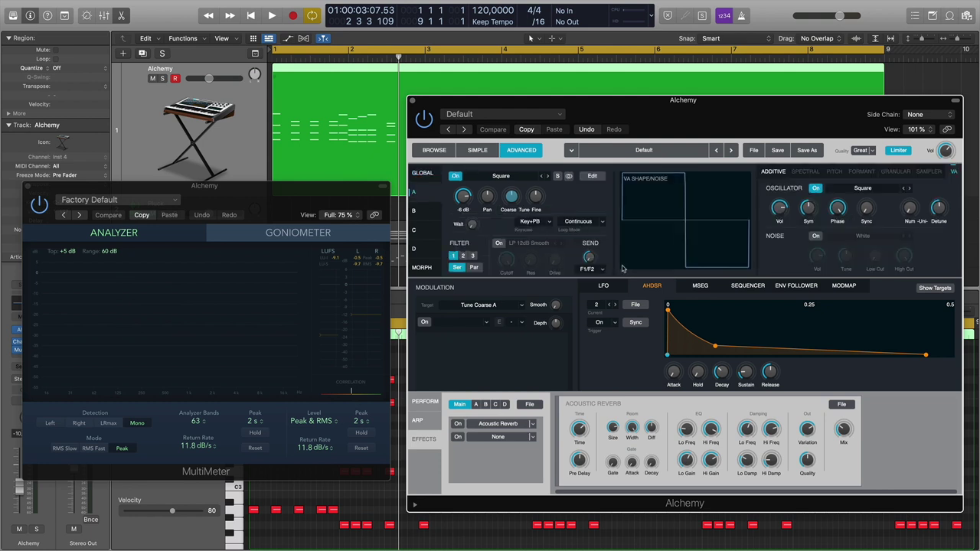
left_click_drag(655, 104, 536, 95)
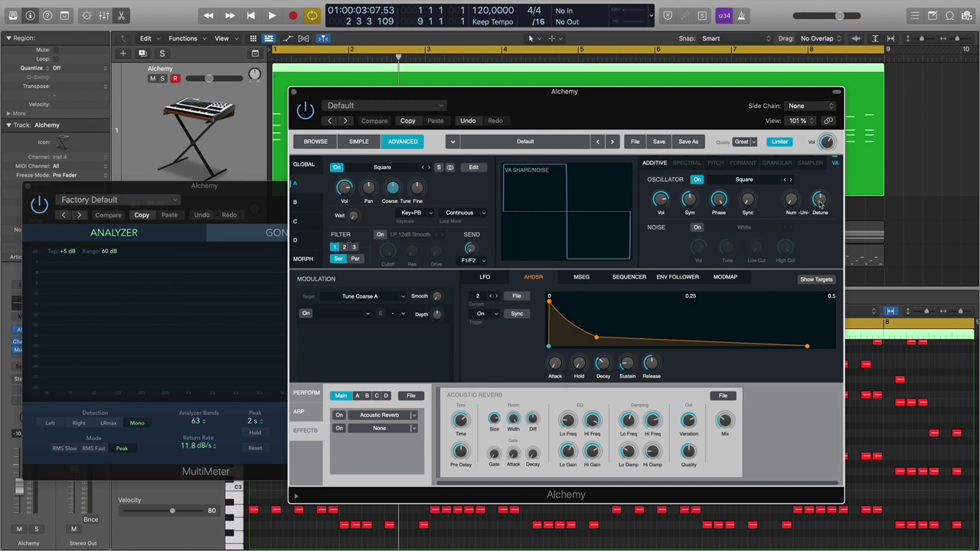
left_click(791, 200)
left_click_drag(794, 168, 815, 182)
Set source A's detune to 35.4%, audition it, and open the preset browser.
mouse_move(813, 195)
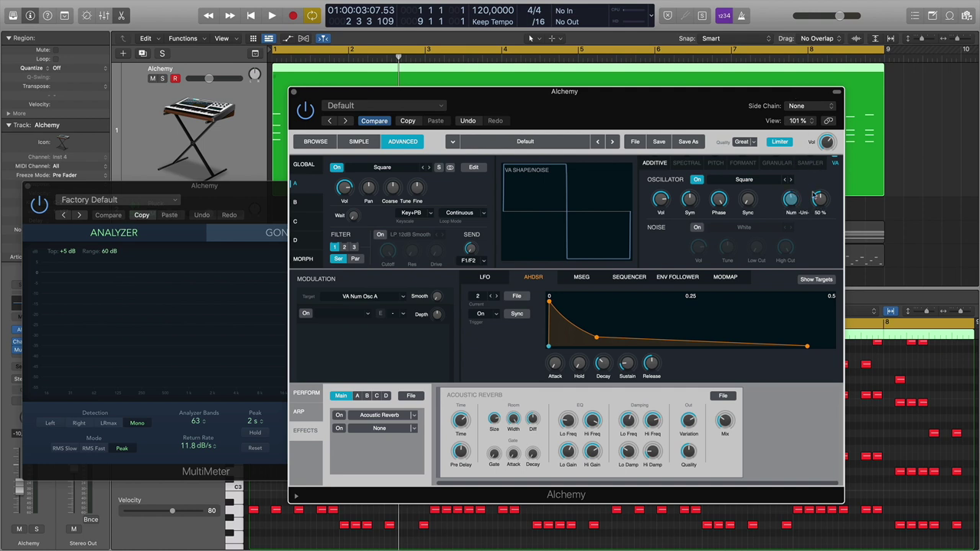
mouse_move(799, 205)
left_click(821, 205)
key("space")
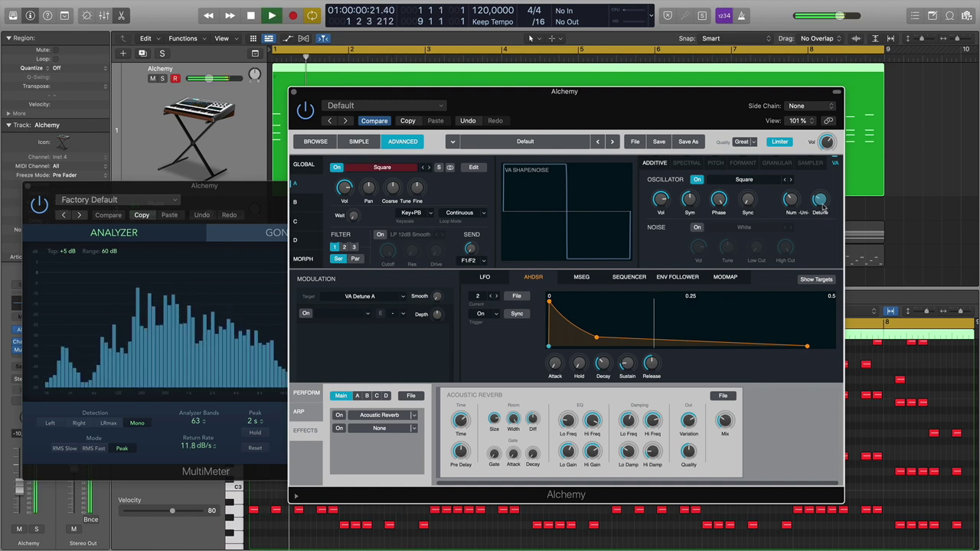
left_click(317, 142)
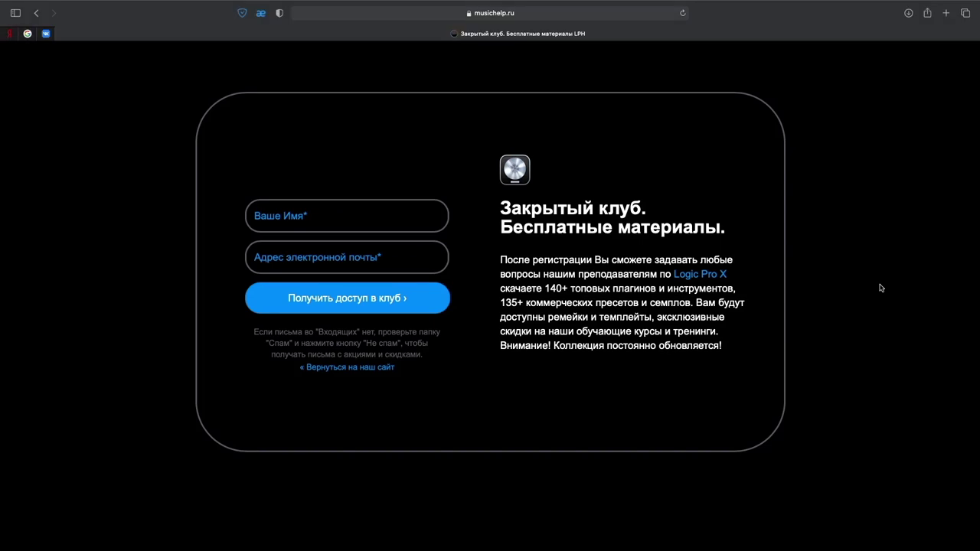
Scroll to the bottom club form, type a name in Ваше Имя* and enter an e-mail address.
scroll(881, 288, "down", 10)
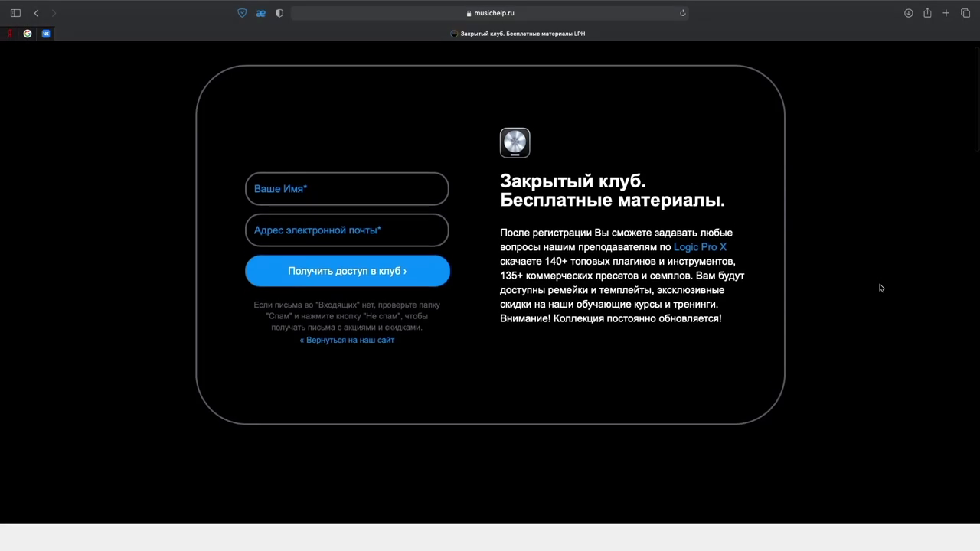
scroll(880, 288, "down", 10)
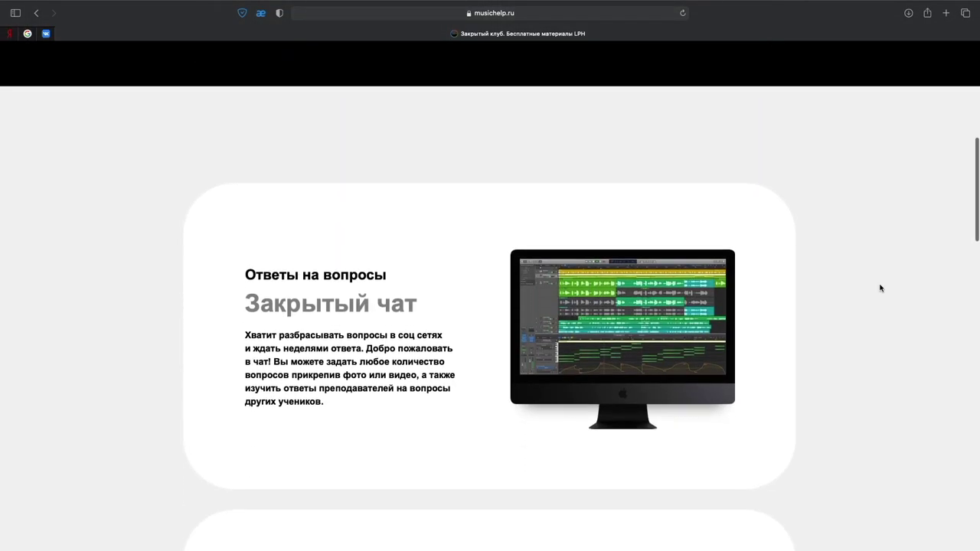
scroll(880, 288, "down", 12)
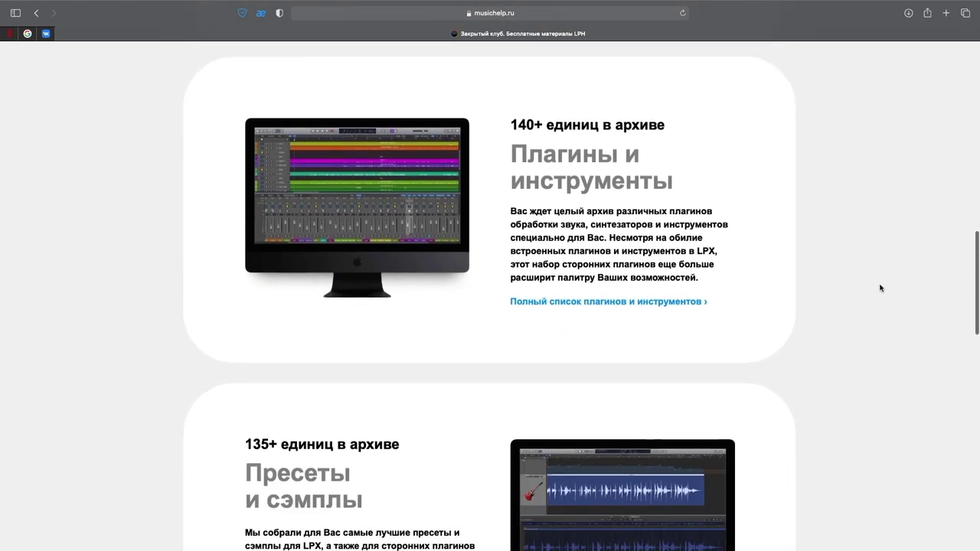
scroll(881, 287, "down", 12)
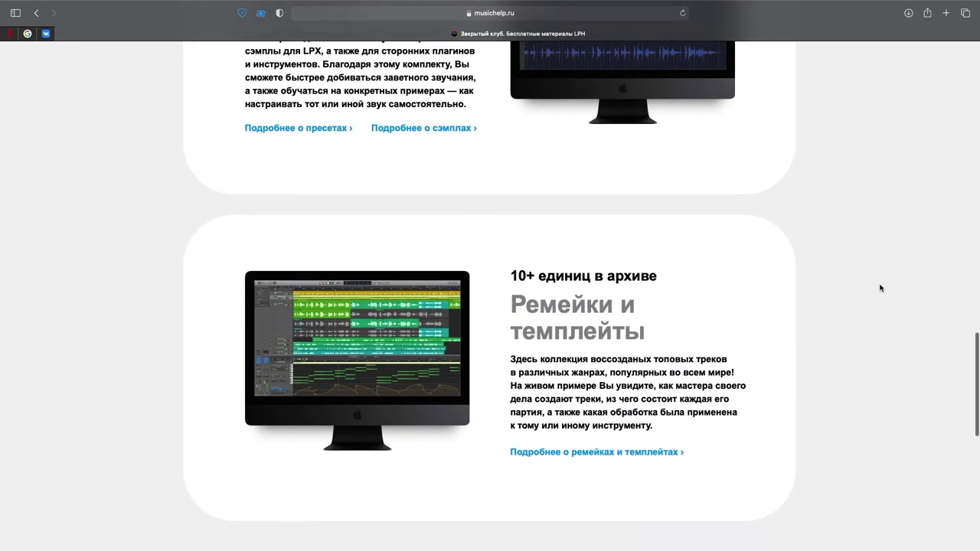
scroll(880, 288, "down", 2)
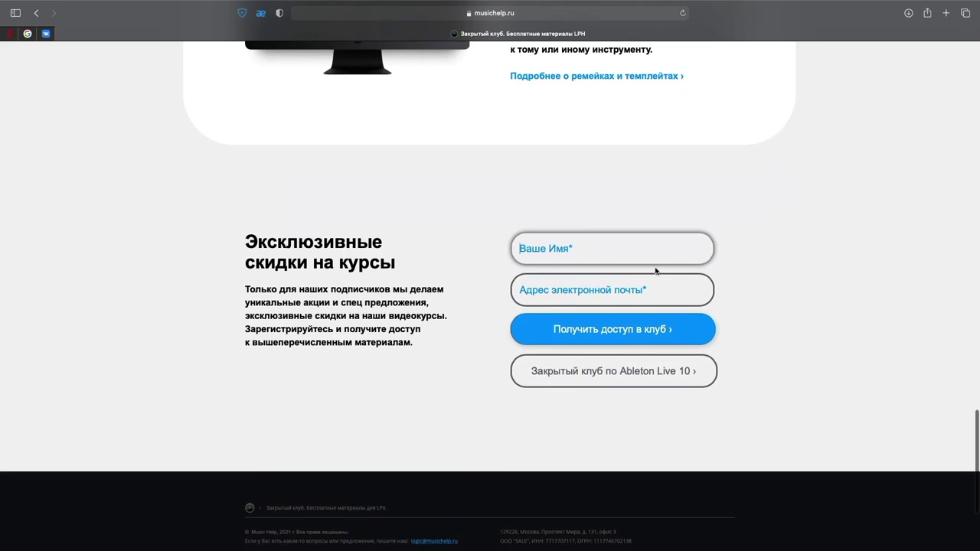
type("Dmitry")
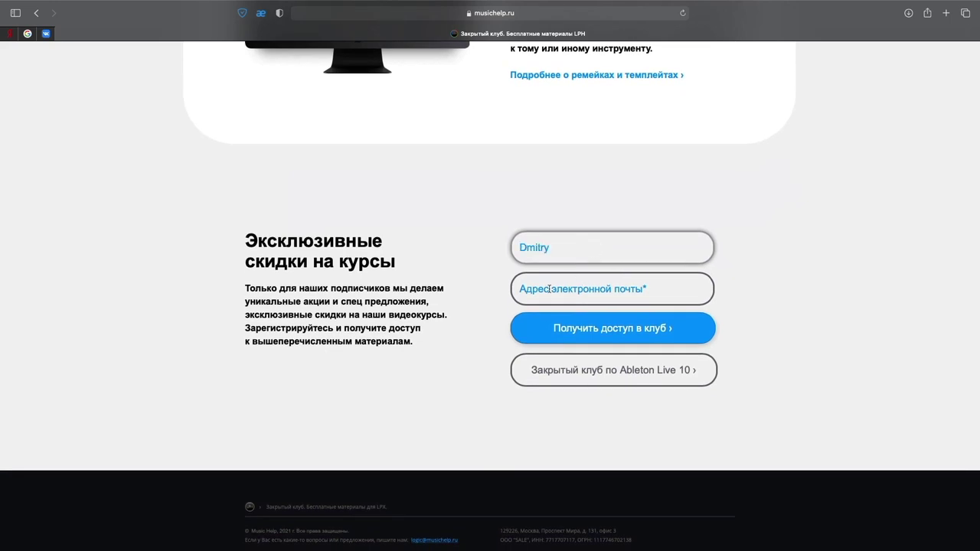
left_click(548, 289)
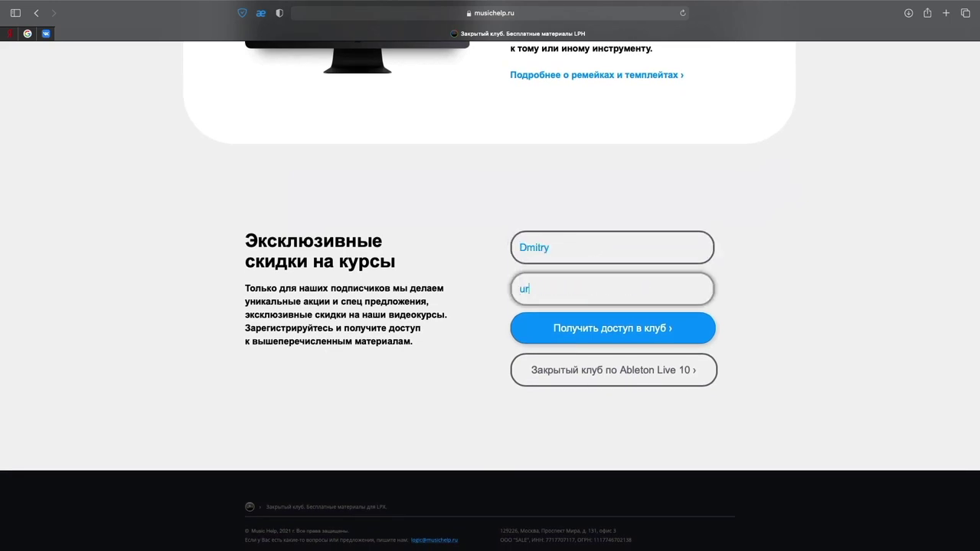
scroll(491, 427, "down", 3)
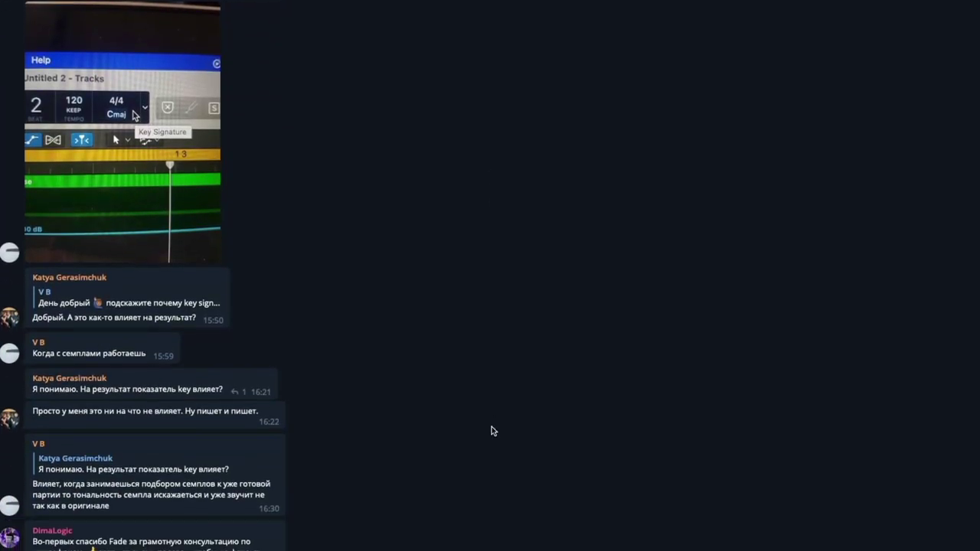
scroll(492, 427, "down", 6)
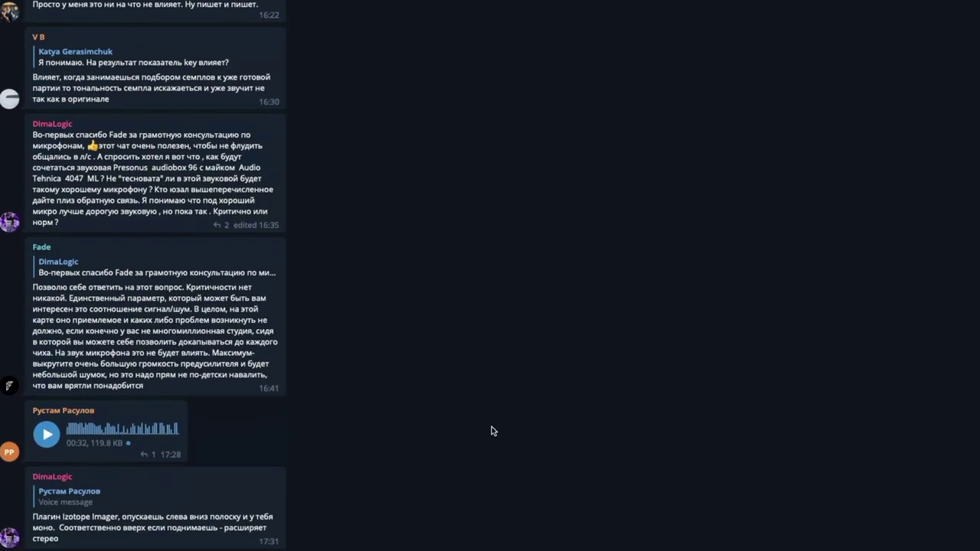
scroll(492, 427, "down", 8)
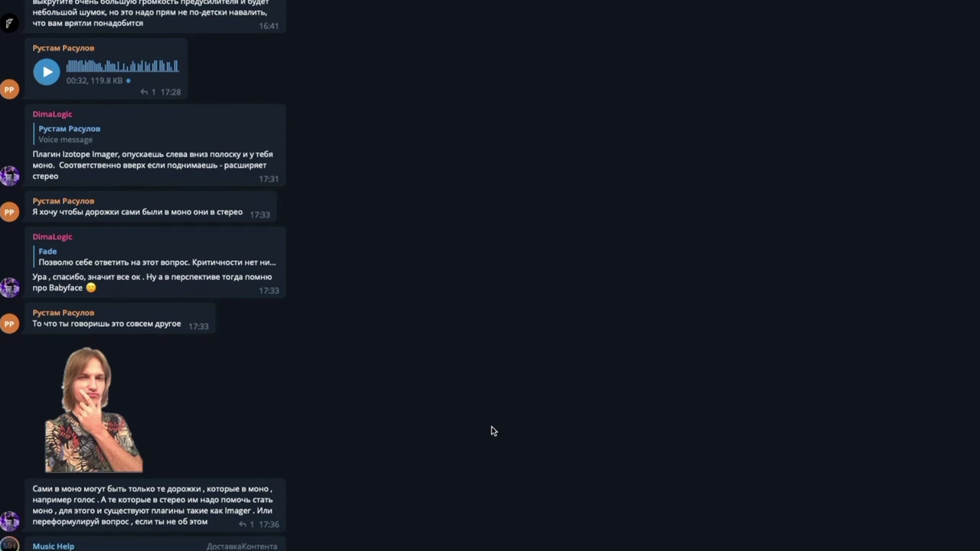
scroll(491, 426, "down", 9)
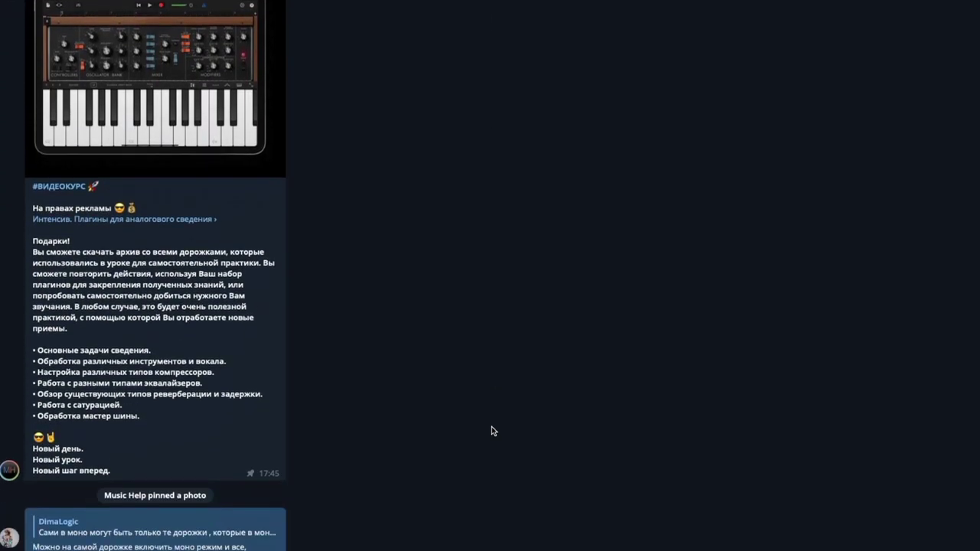
scroll(491, 427, "down", 11)
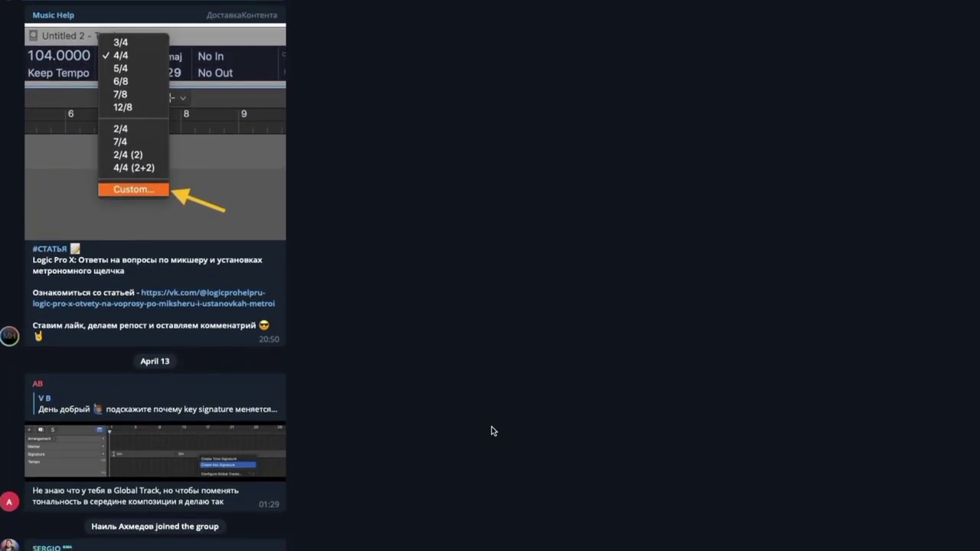
scroll(492, 426, "down", 7)
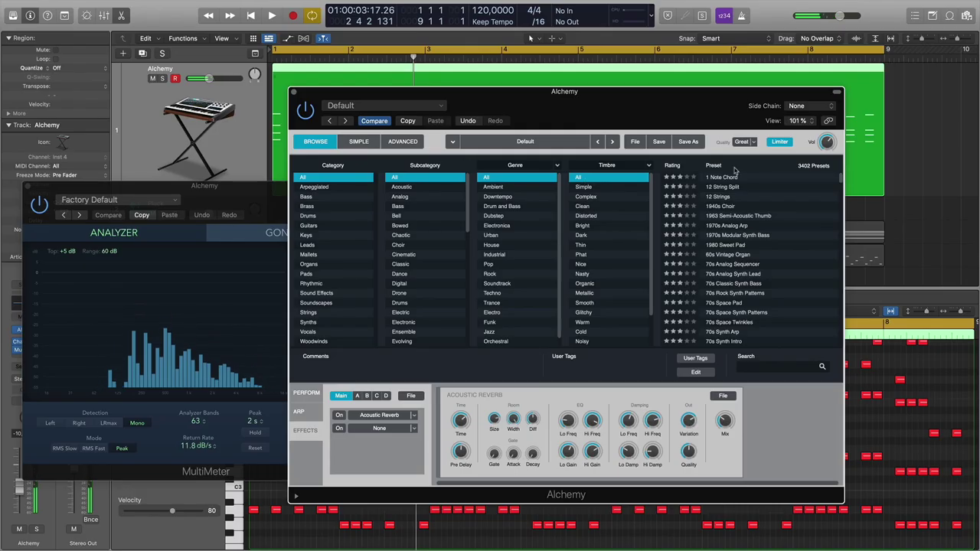
Lower source A's volume to -11 dB on Alchemy's Advanced page and audition it.
left_click(403, 143)
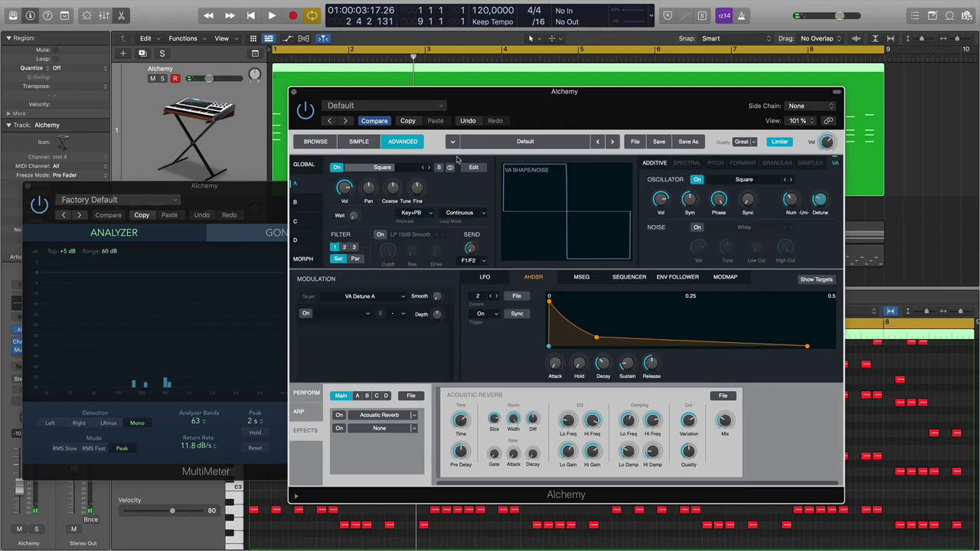
left_click_drag(346, 199, 347, 205)
key("space")
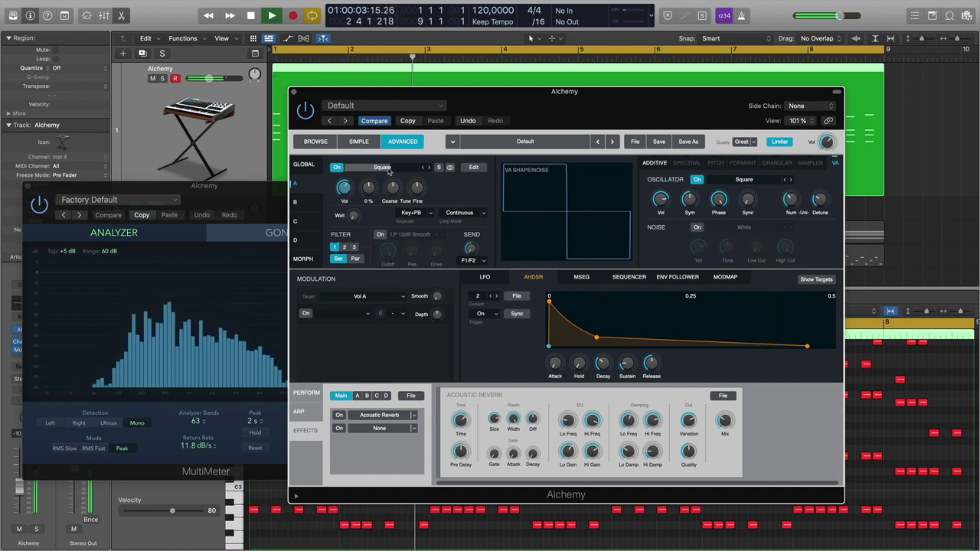
key("space")
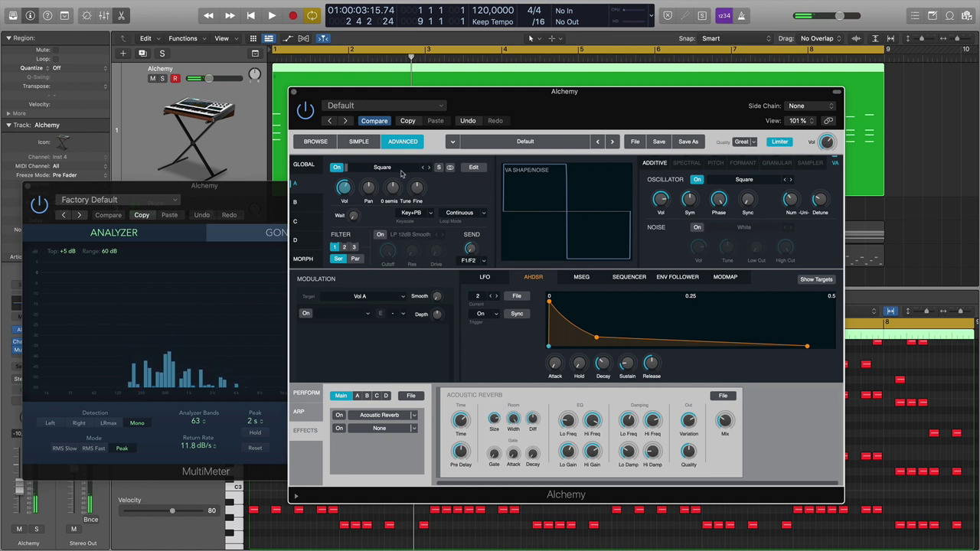
key("space")
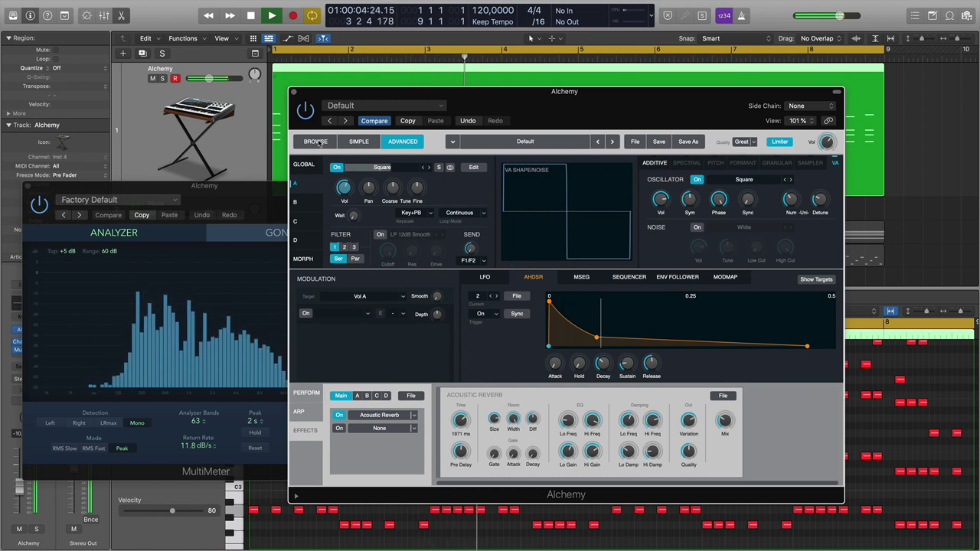
key("space")
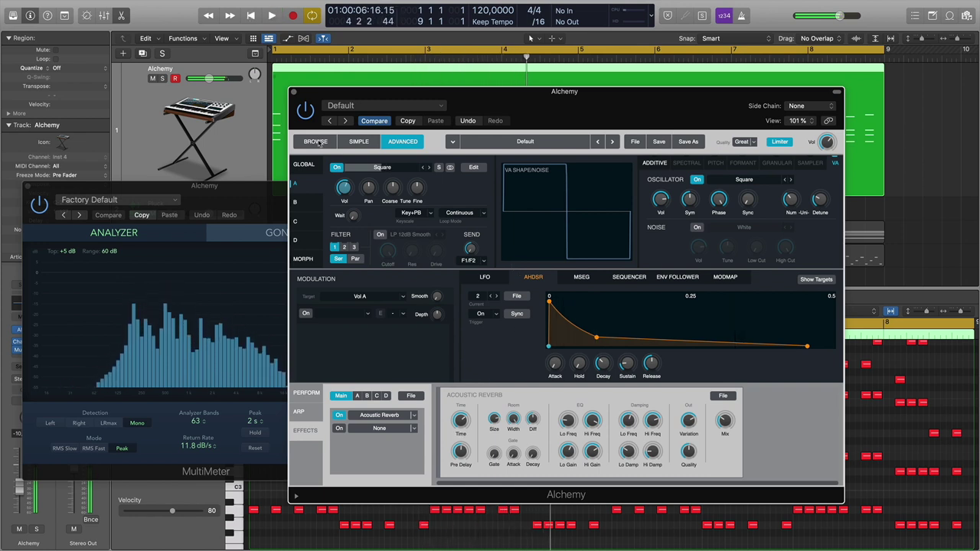
Close the MultiMeter window and move Alchemy aside to reveal the Piano Roll notes.
left_click(316, 141)
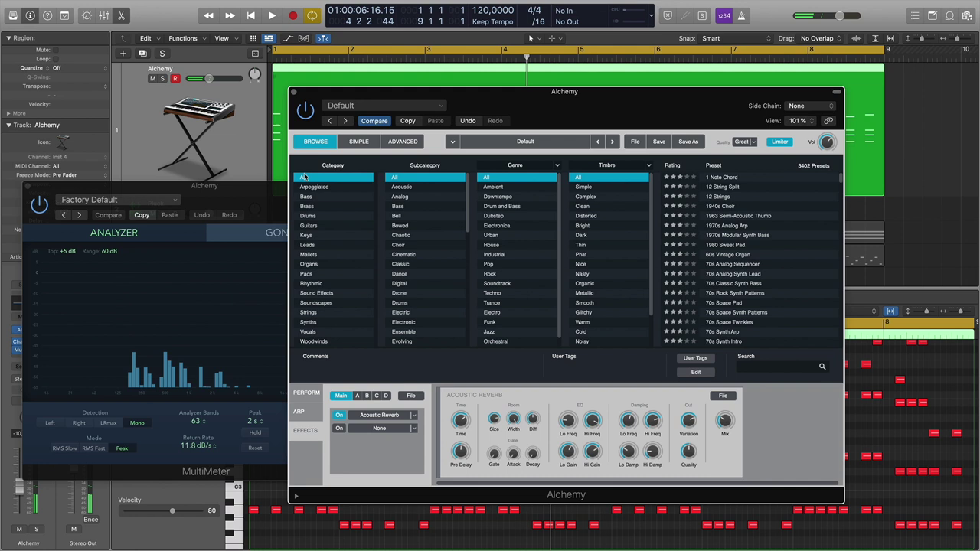
left_click(403, 141)
left_click(29, 186)
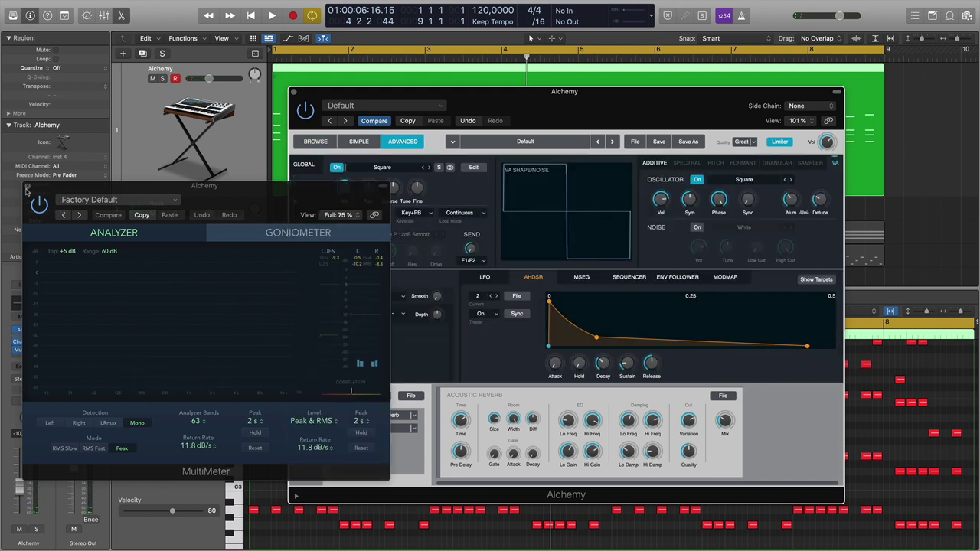
left_click_drag(472, 101, 701, 186)
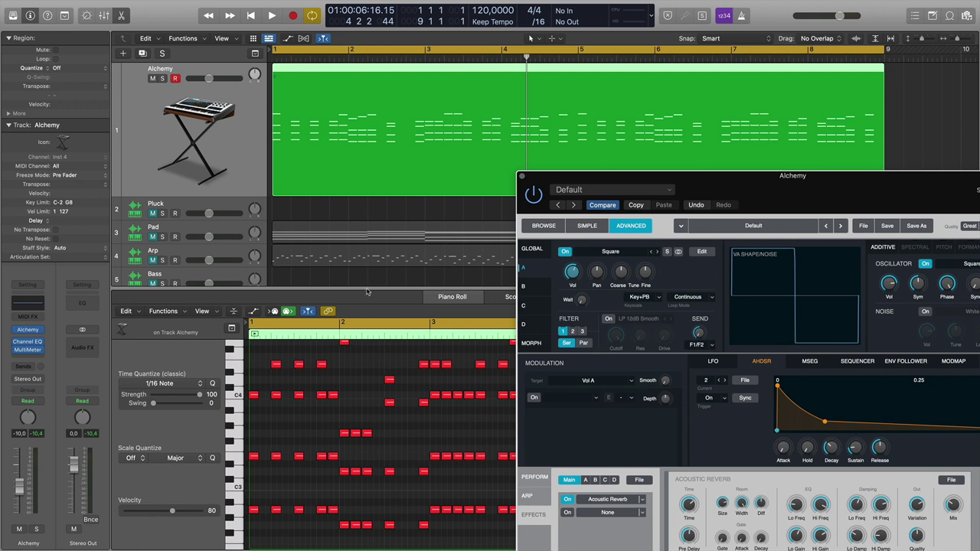
Close the Piano Roll, move the Arp region onto the Alchemy track and open its notes.
left_click(435, 288)
key("e")
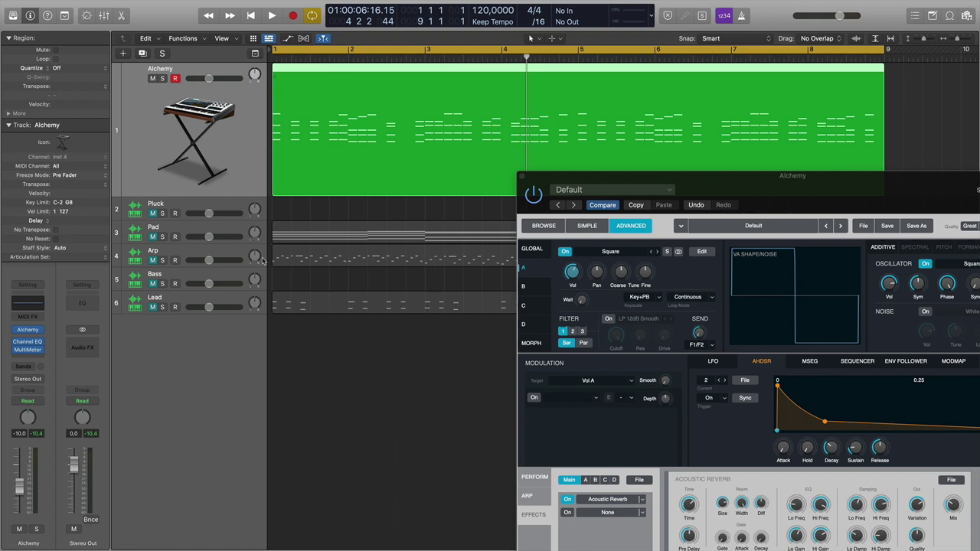
left_click(302, 258)
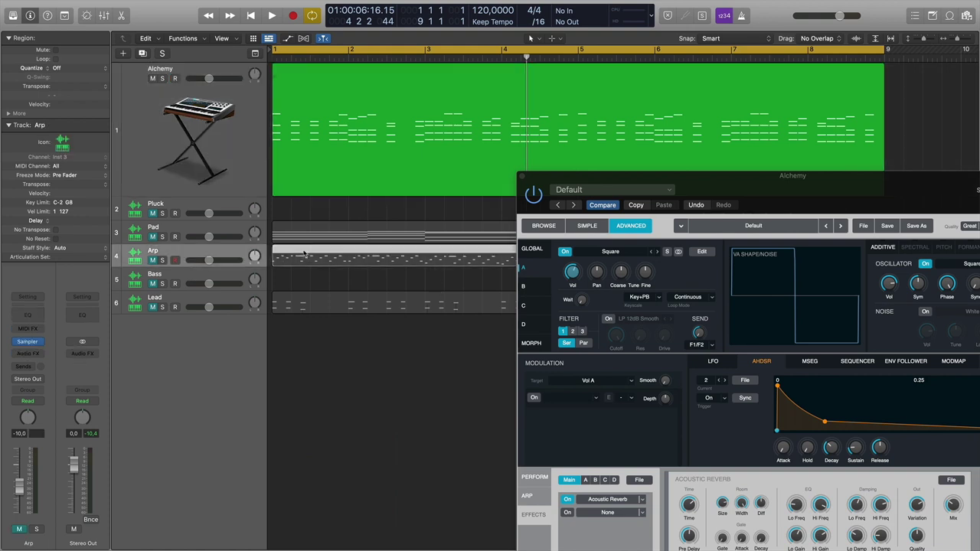
left_click_drag(303, 258, 291, 165)
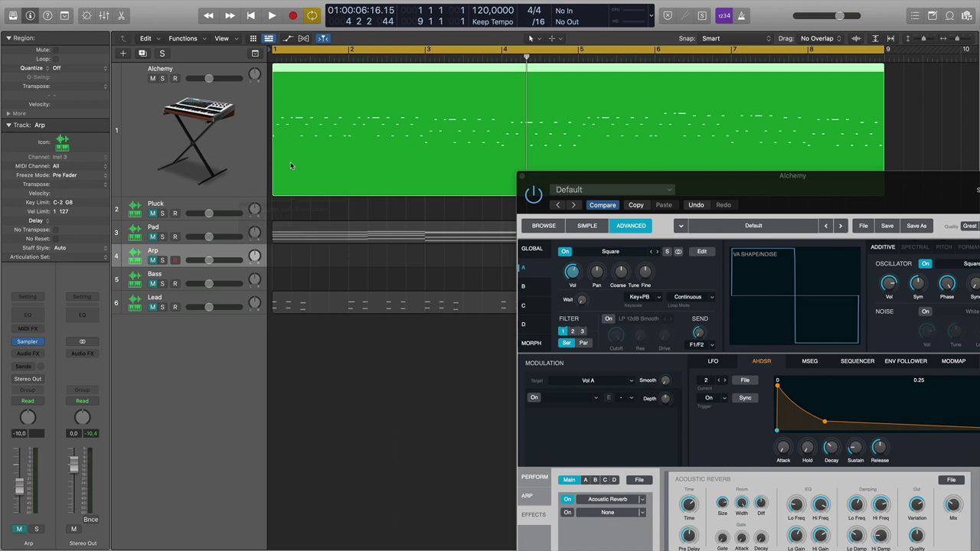
double_click(317, 77)
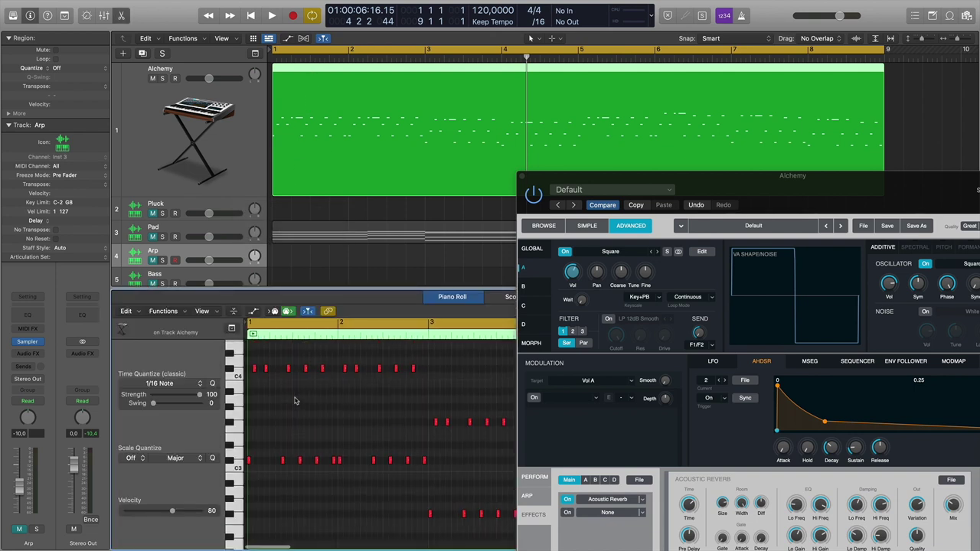
Close the Alchemy window, audition the first C#3 note and return the playhead to bar 1.
scroll(295, 400, "up", 3)
scroll(297, 403, "left", 5)
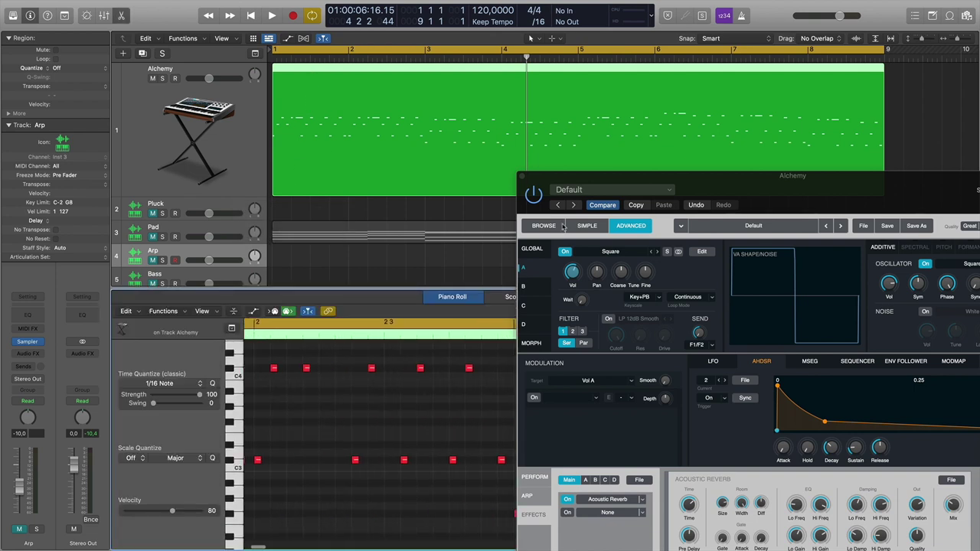
left_click(523, 177)
scroll(360, 428, "left", 5)
scroll(360, 429, "up", 1)
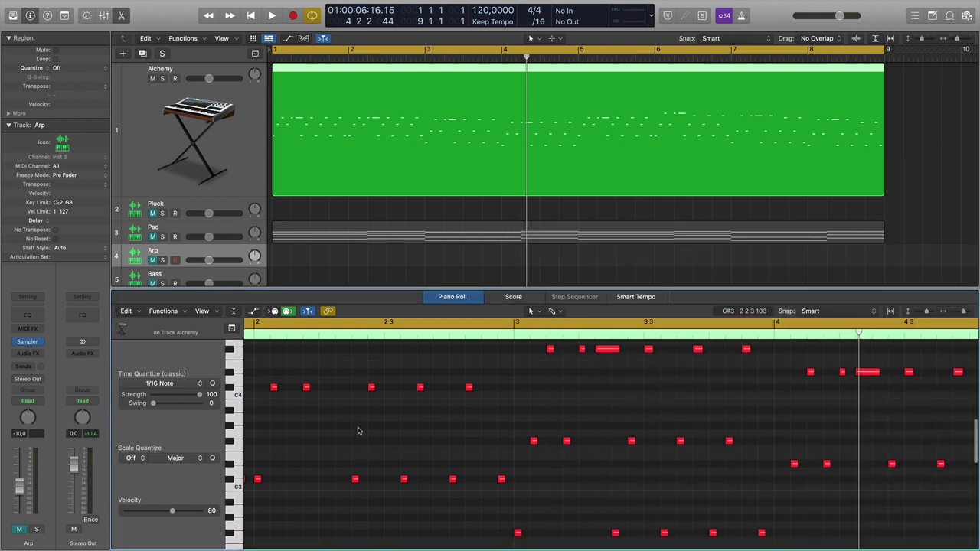
scroll(357, 430, "left", 3)
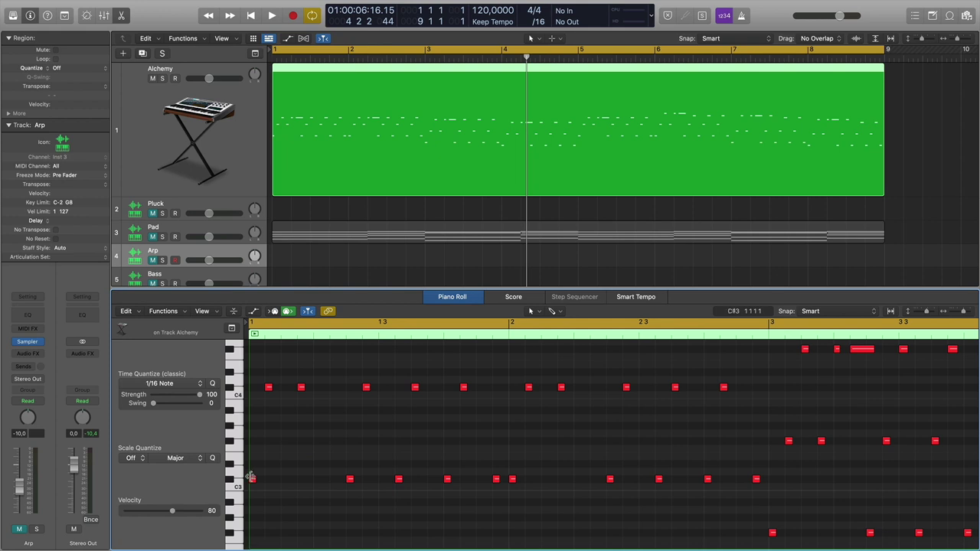
left_click(252, 479)
scroll(351, 442, "up", 3)
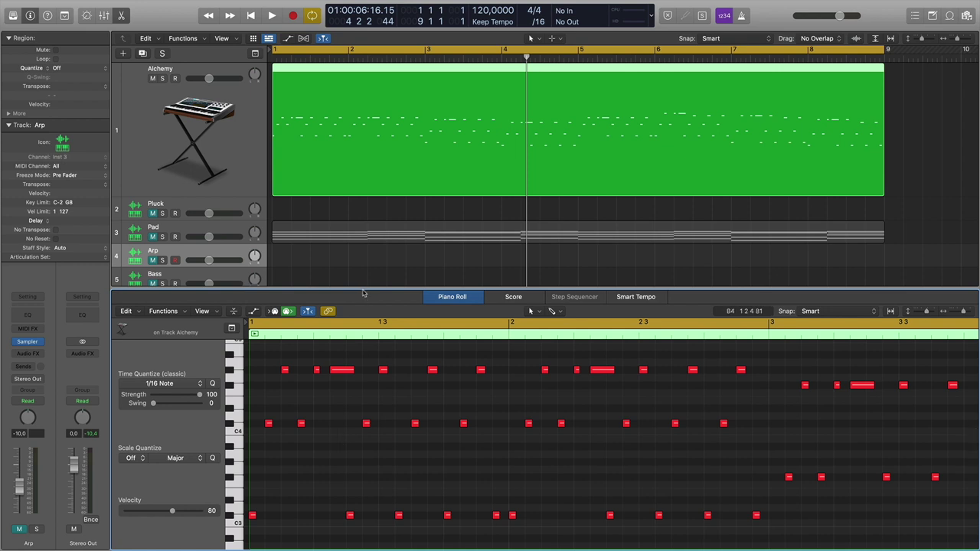
double_click(270, 59)
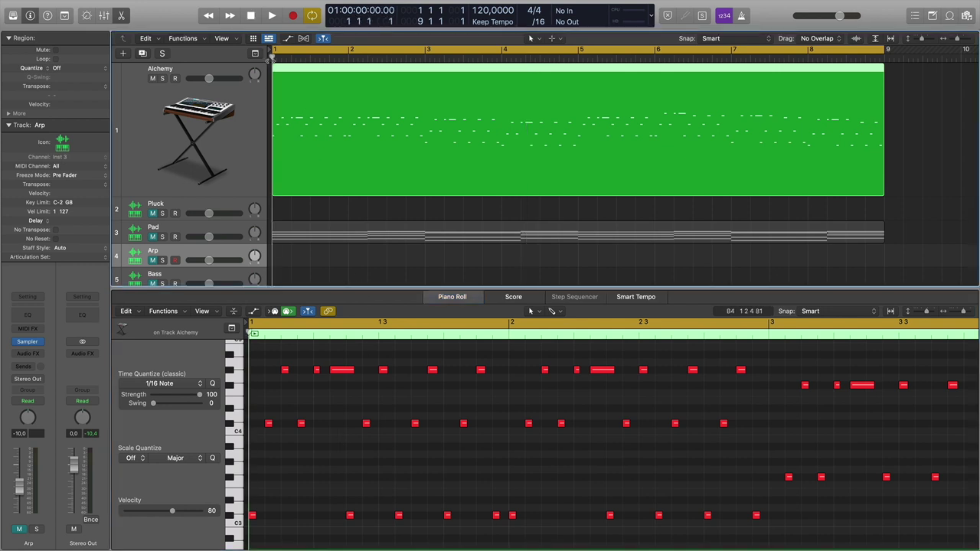
Play the arp through the Alchemy sound, then close the Piano Roll.
left_click(253, 94)
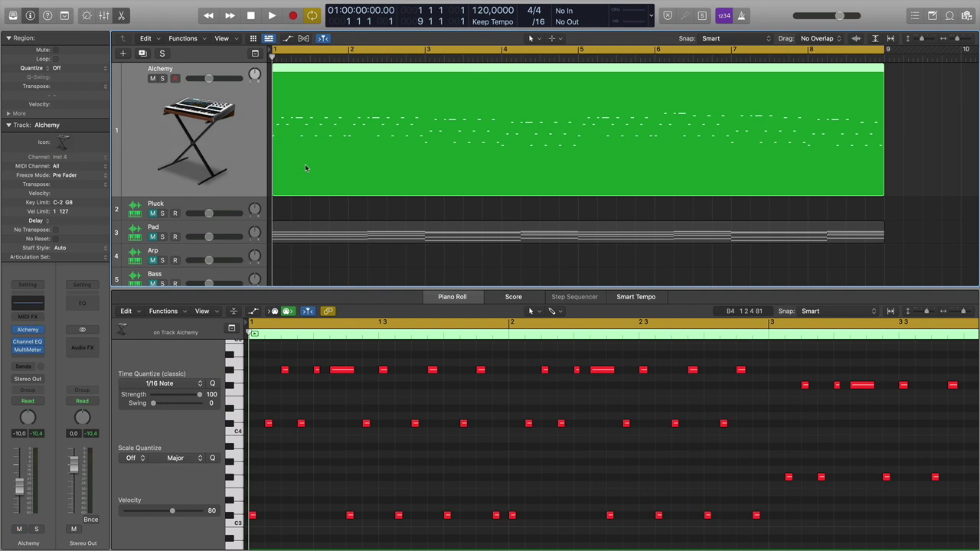
key("space")
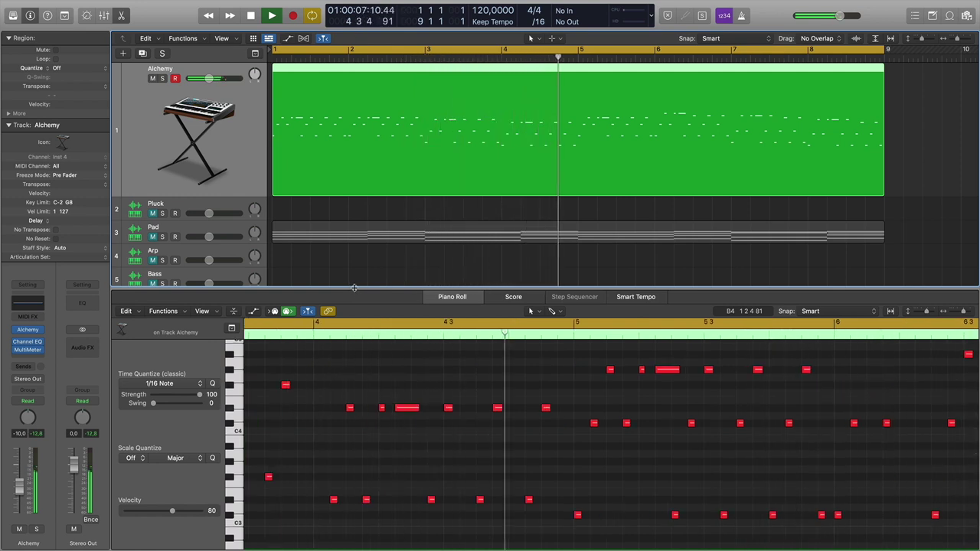
key("space")
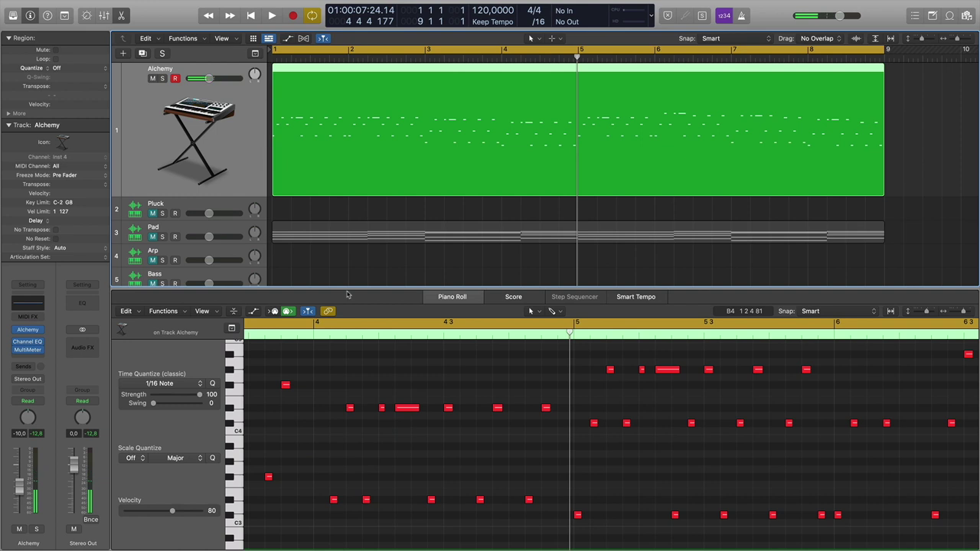
key("e")
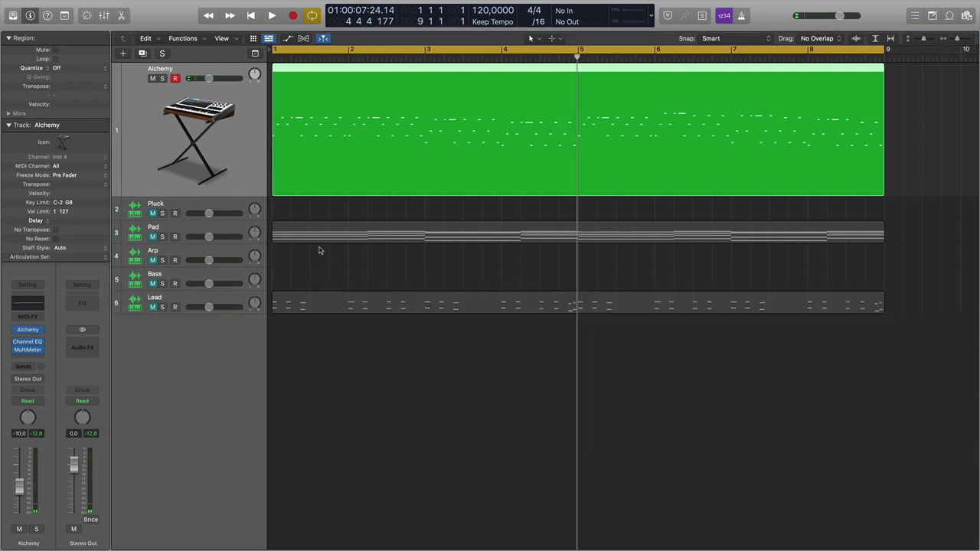
Move the Pad region onto the Alchemy track and play it from bar 1.
left_click(306, 238)
left_click_drag(297, 233, 294, 159)
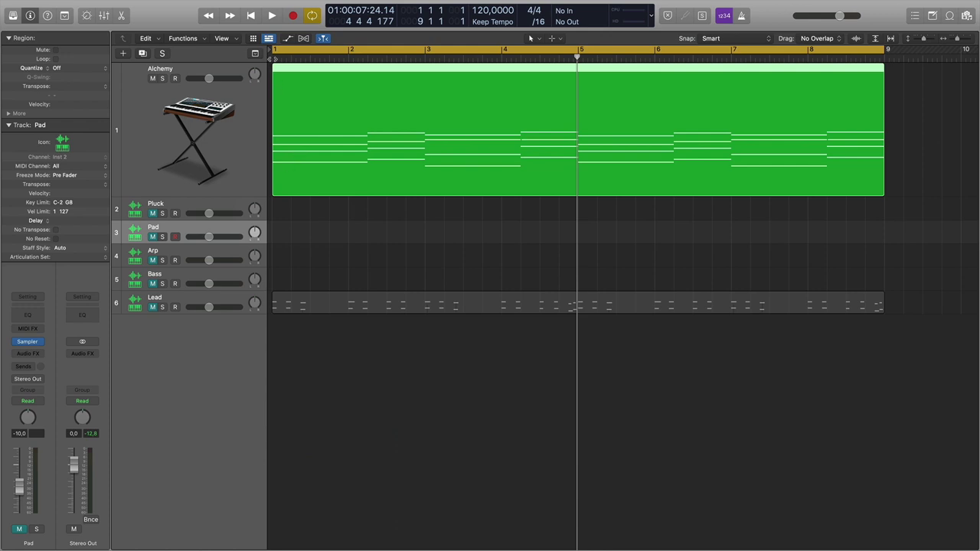
key("Return")
key("space")
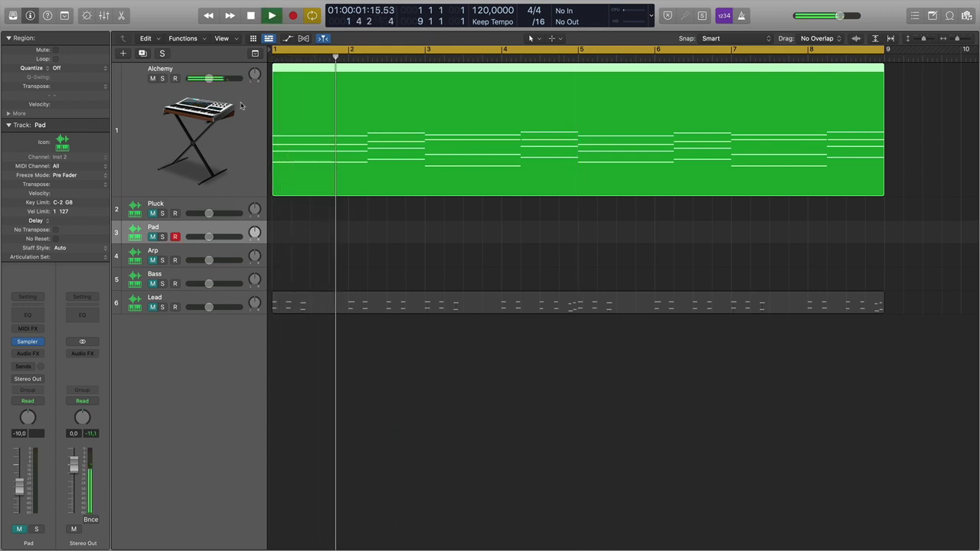
key("space")
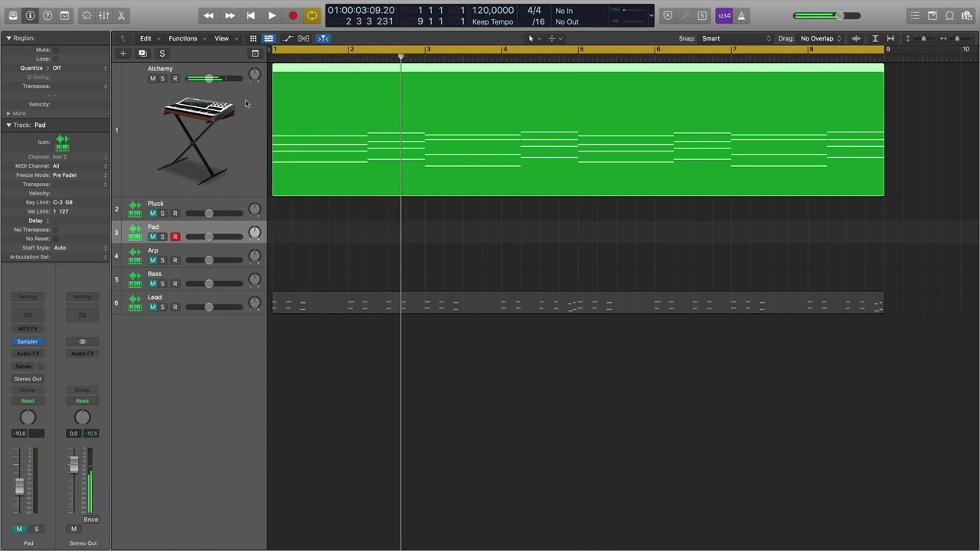
left_click(246, 104)
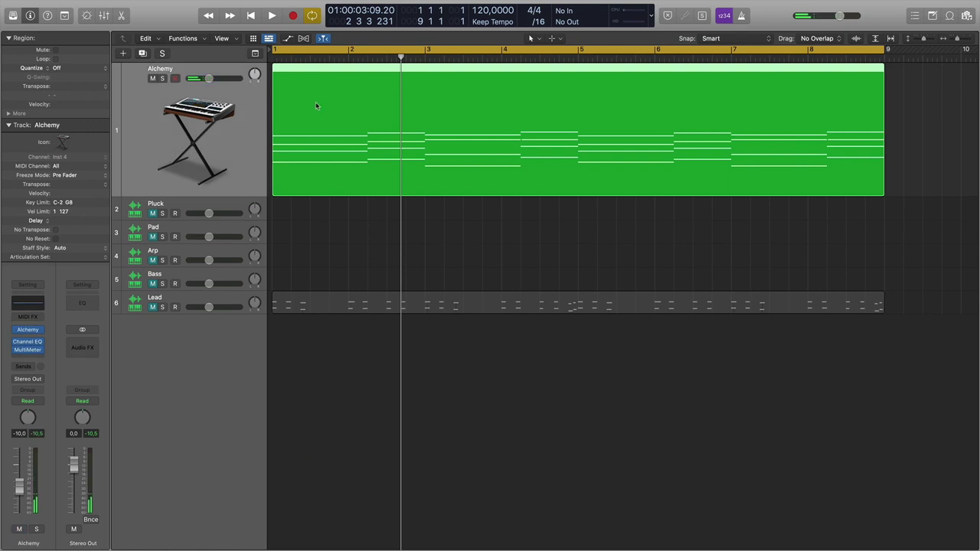
mouse_move(33, 331)
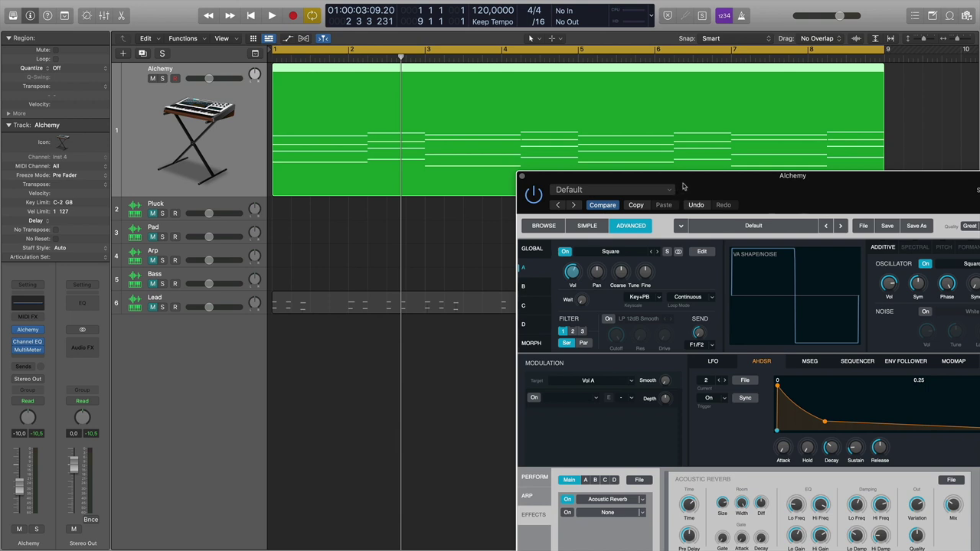
Make an envelope modulate Filter 1 cutoff by 49.6% and display AHDSR1.
left_click_drag(684, 186, 437, 101)
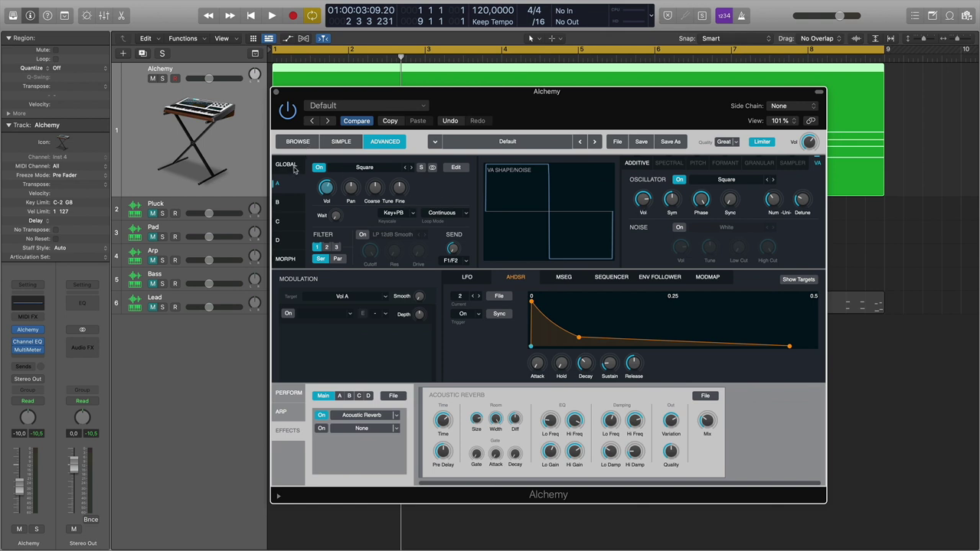
left_click(290, 166)
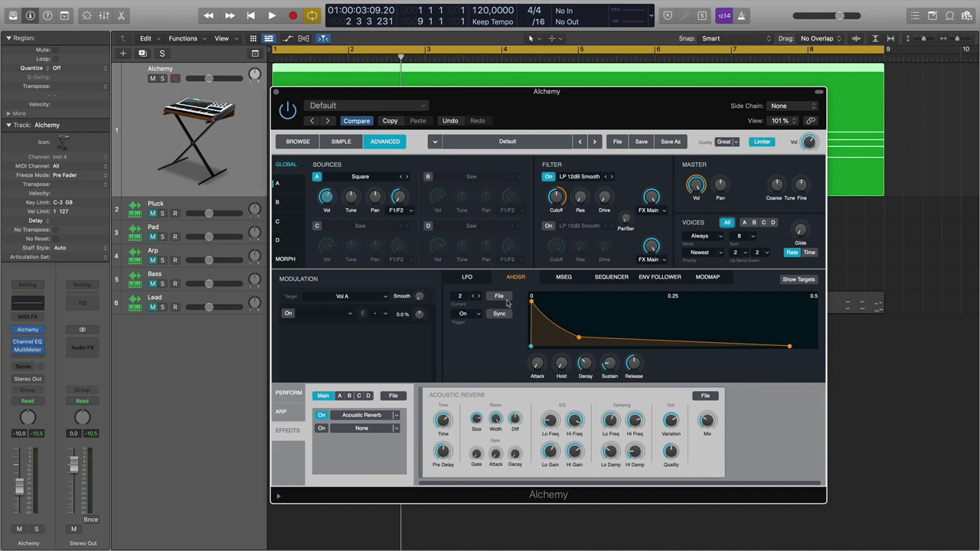
left_click(556, 198)
left_click_drag(420, 315, 425, 317)
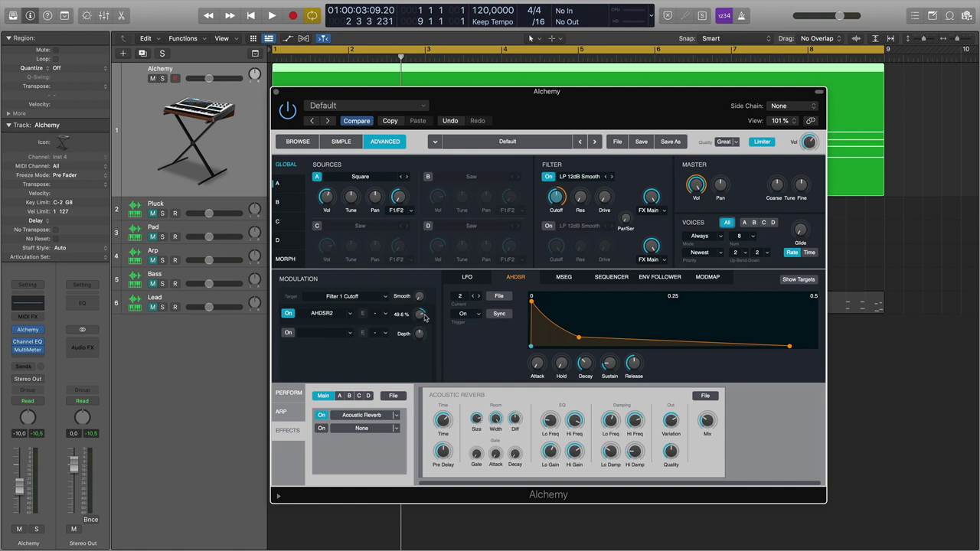
left_click(461, 296)
left_click(462, 307)
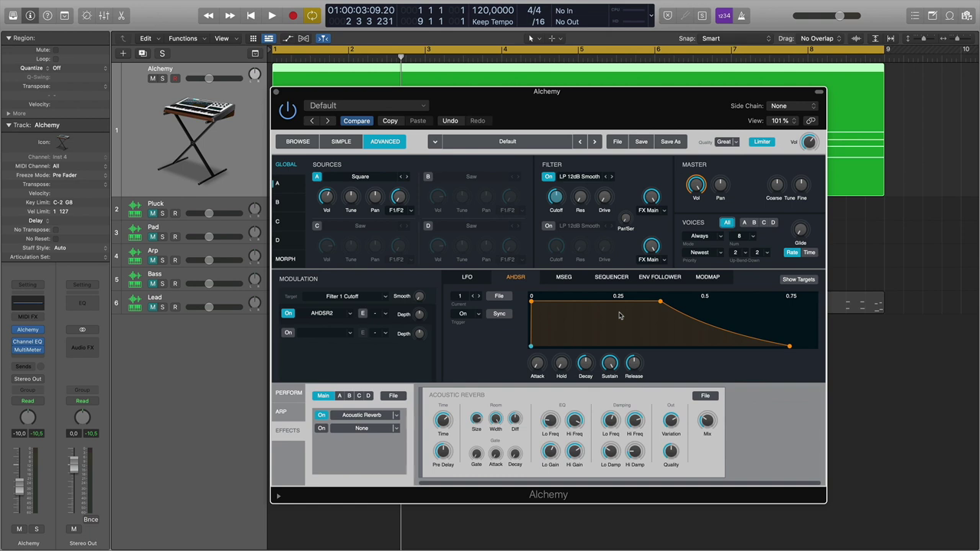
Audition the pad, then lengthen the envelope attack to 0.31 s and listen again.
key("space")
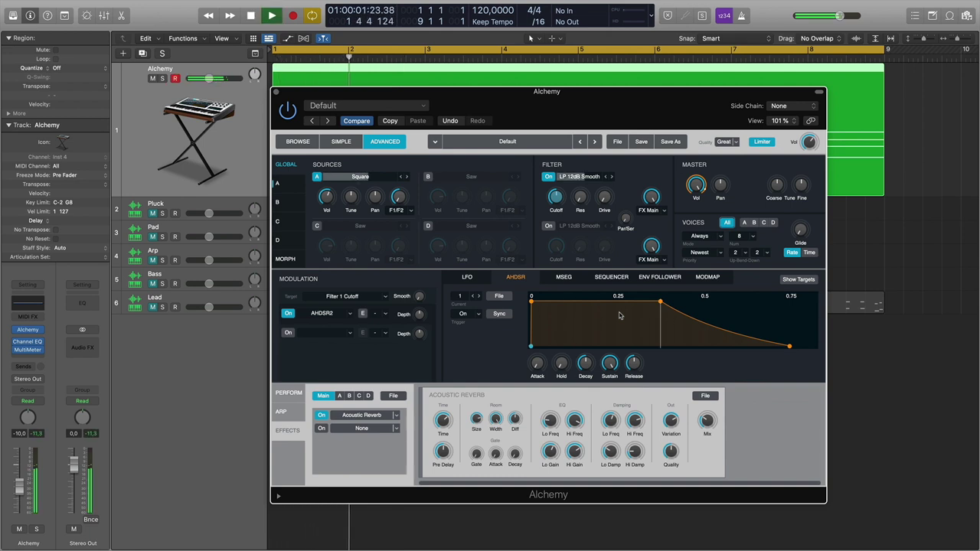
key("space")
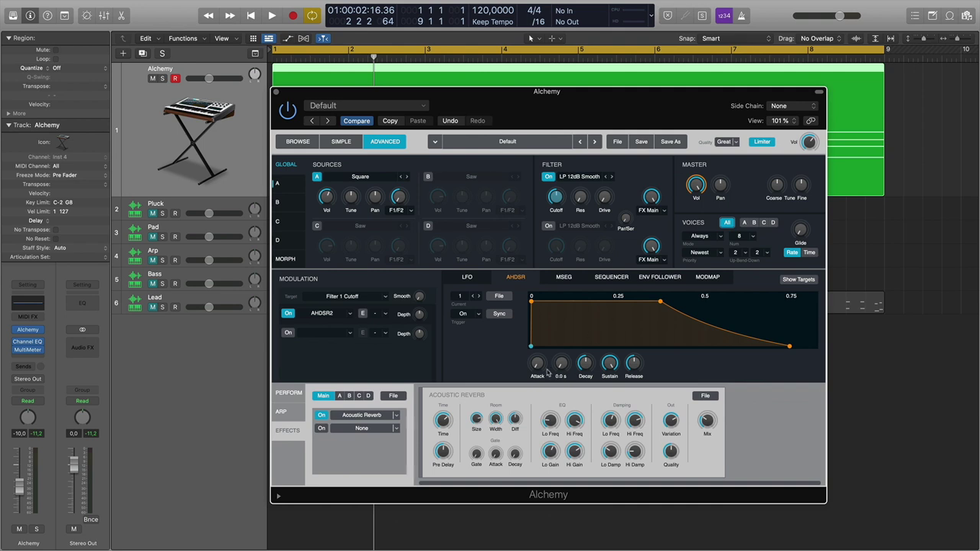
left_click_drag(540, 373, 565, 331)
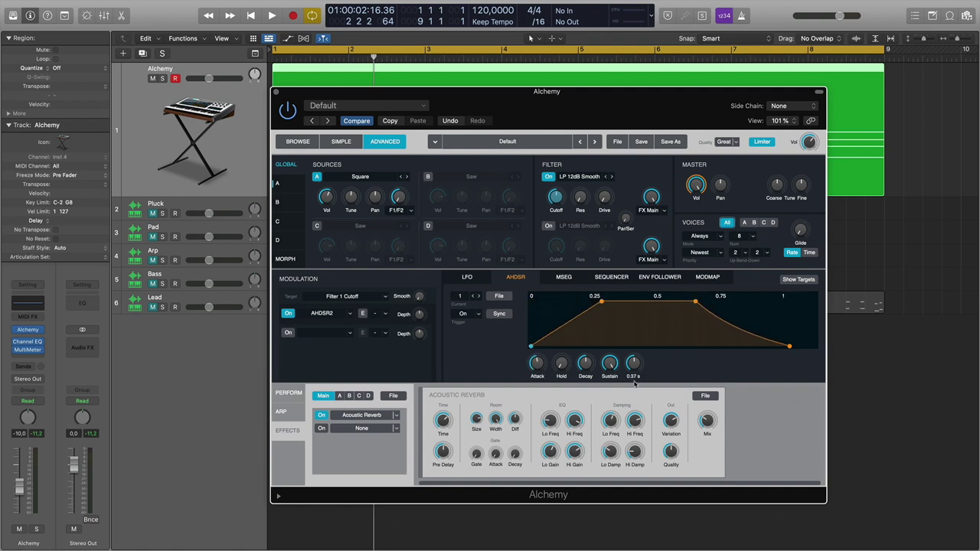
key("space")
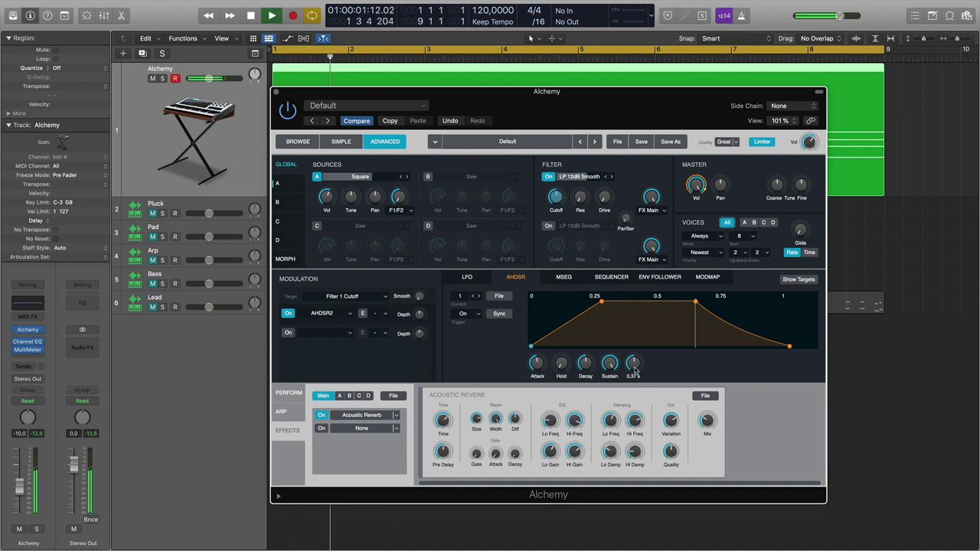
key("space")
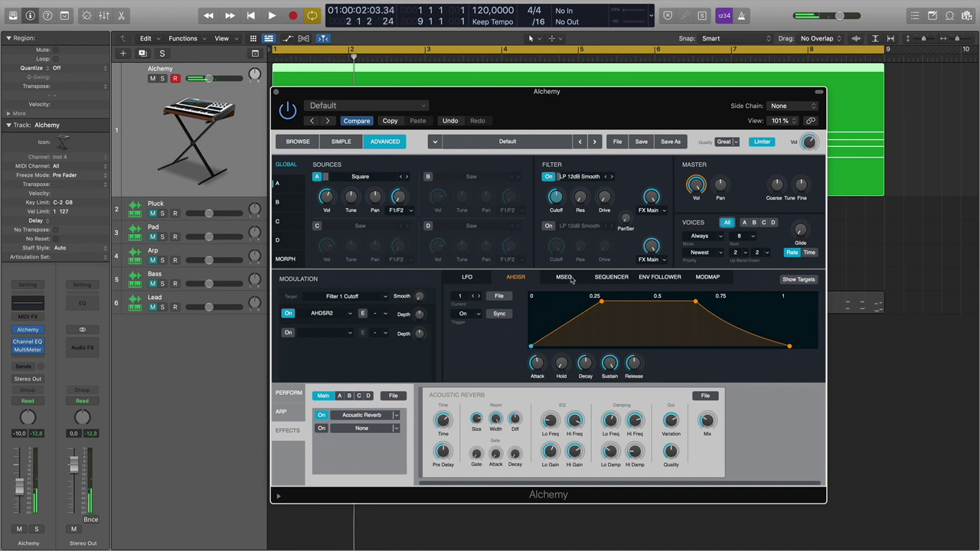
Lengthen the filter envelope release to 3 s while auditioning the part.
key("space")
left_click_drag(521, 93, 519, 186)
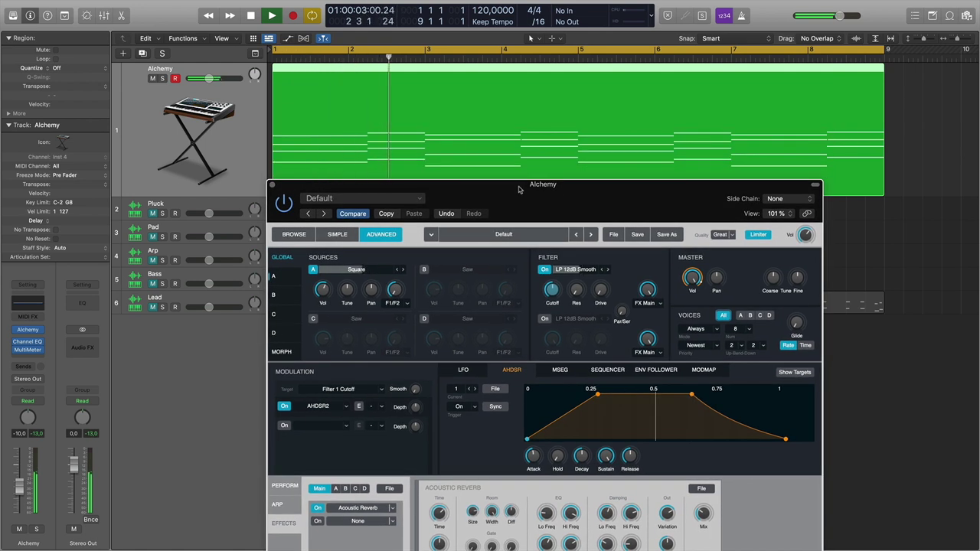
key("space")
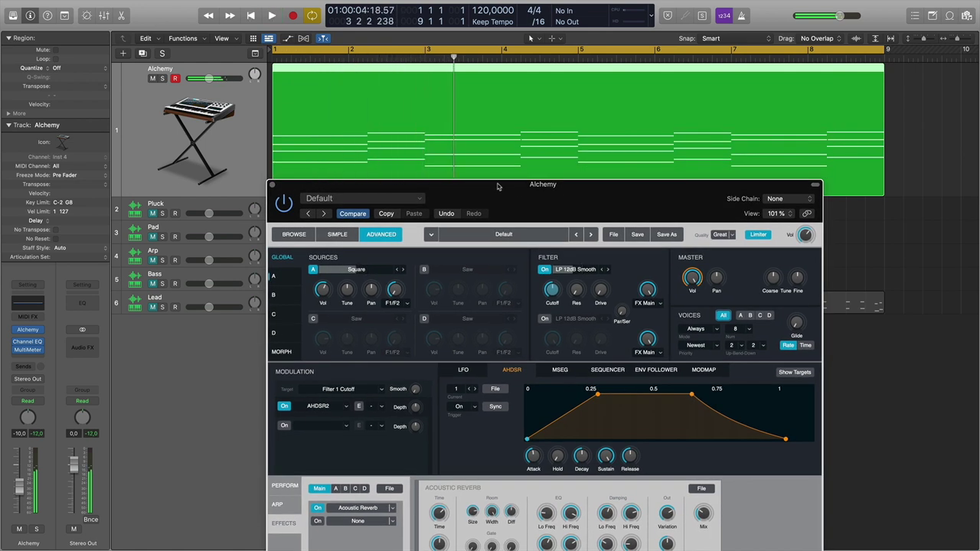
left_click_drag(629, 456, 631, 451)
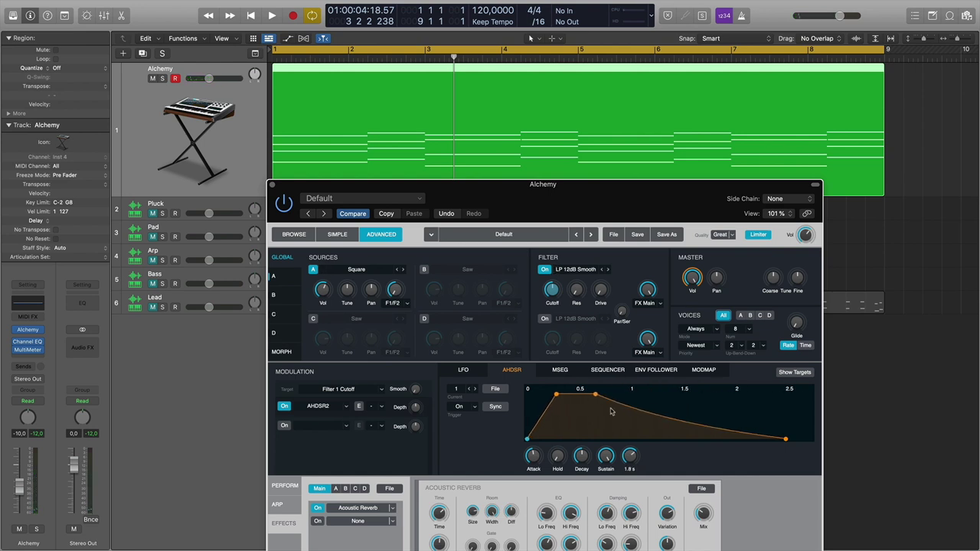
key("space")
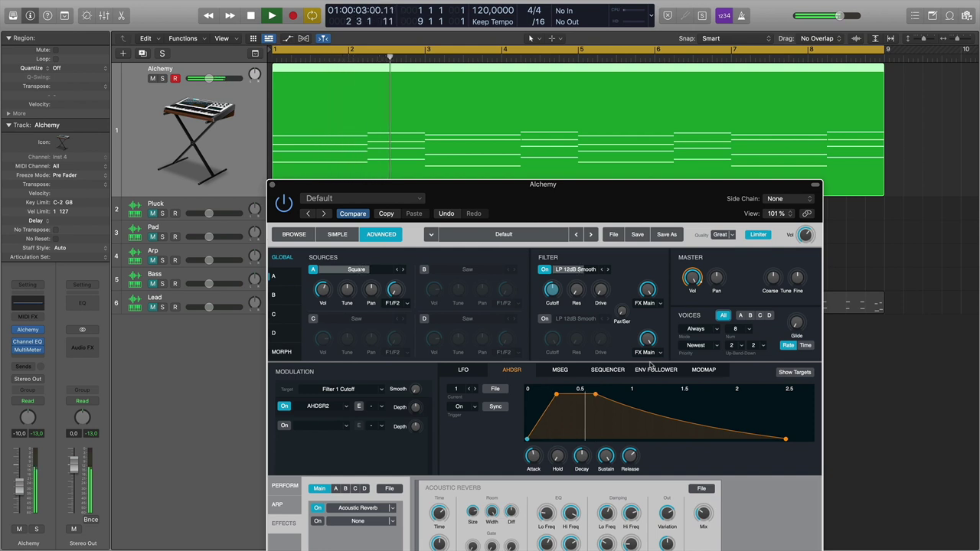
mouse_move(631, 456)
left_mouse_down()
mouse_move(630, 448)
mouse_move(633, 457)
left_mouse_up()
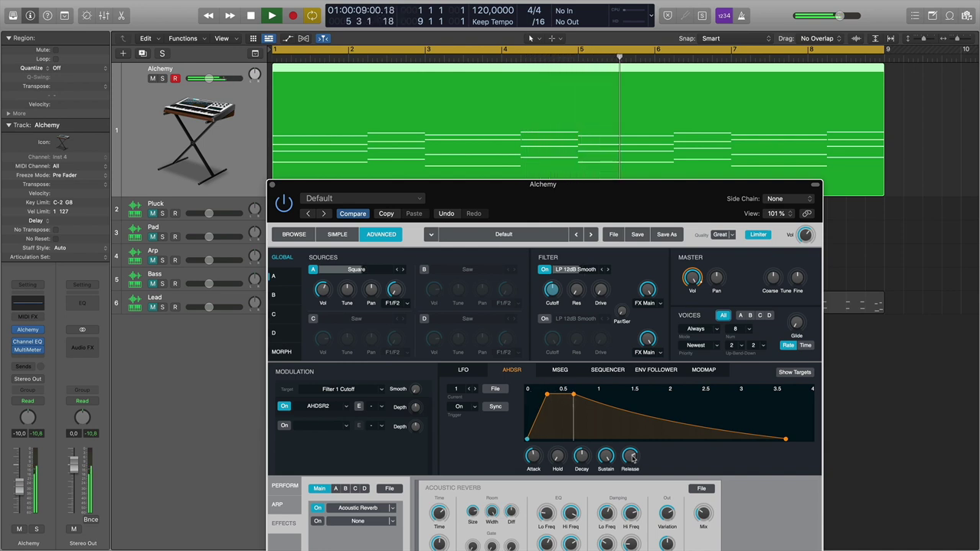
key("space")
Raise source A's coarse tune to 12 semitones and play the part to hear it.
mouse_move(538, 460)
scroll(537, 459, "up", 2)
mouse_move(347, 293)
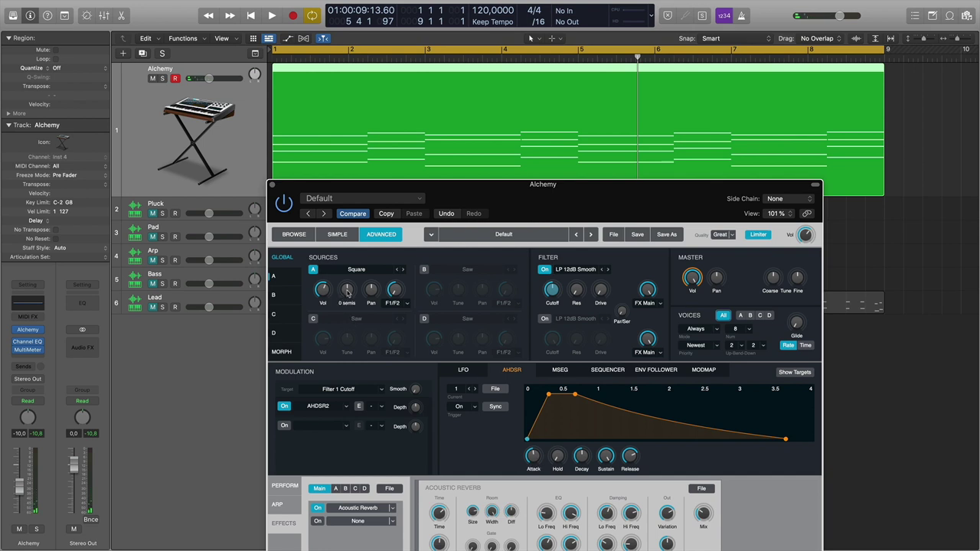
left_click_drag(348, 292, 348, 291)
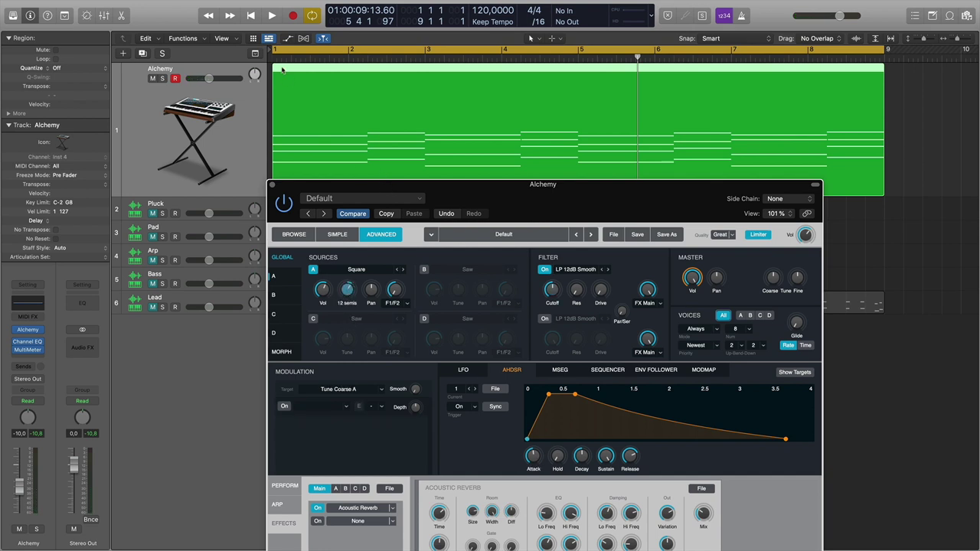
key("space")
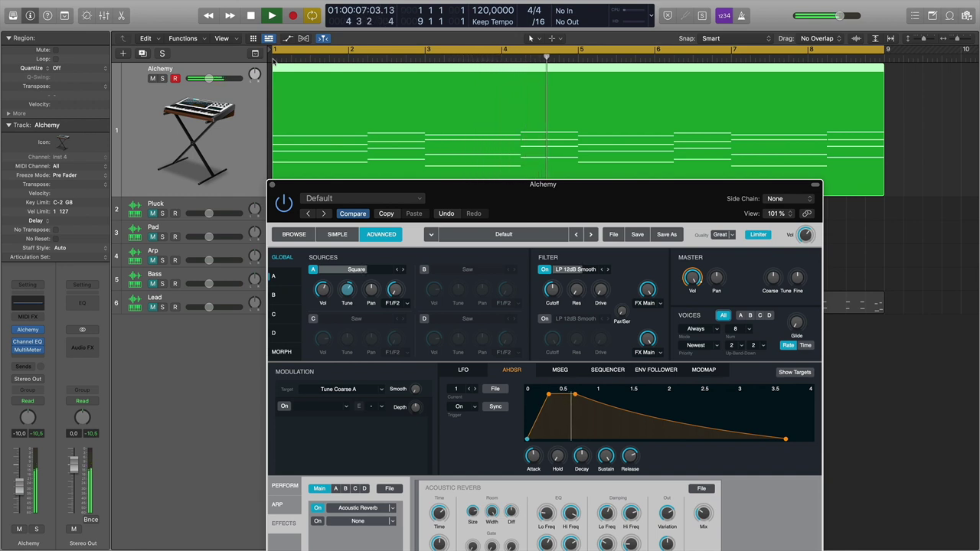
key("space")
Lower the filter cutoff to about 226 Hz and audition the result.
mouse_move(545, 294)
left_click_drag(546, 295, 550, 307)
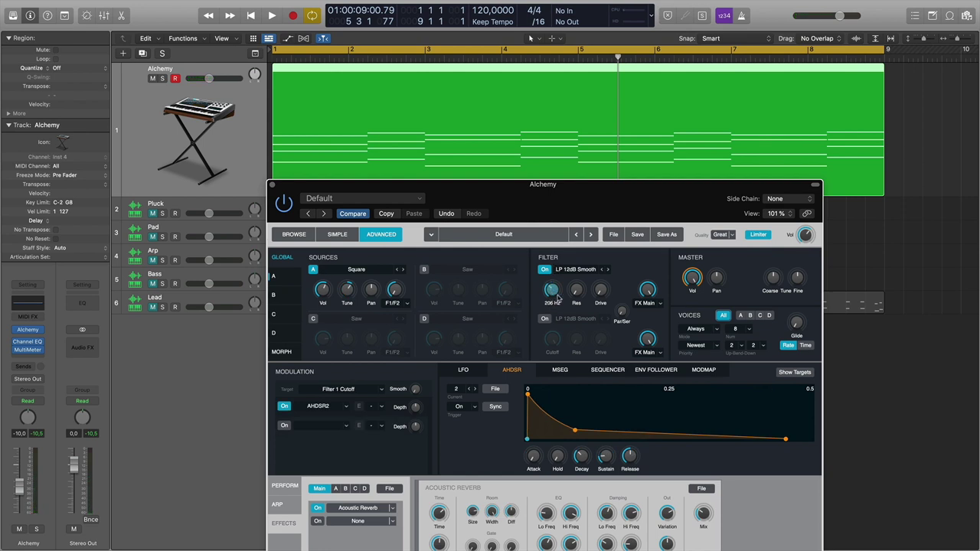
key("space")
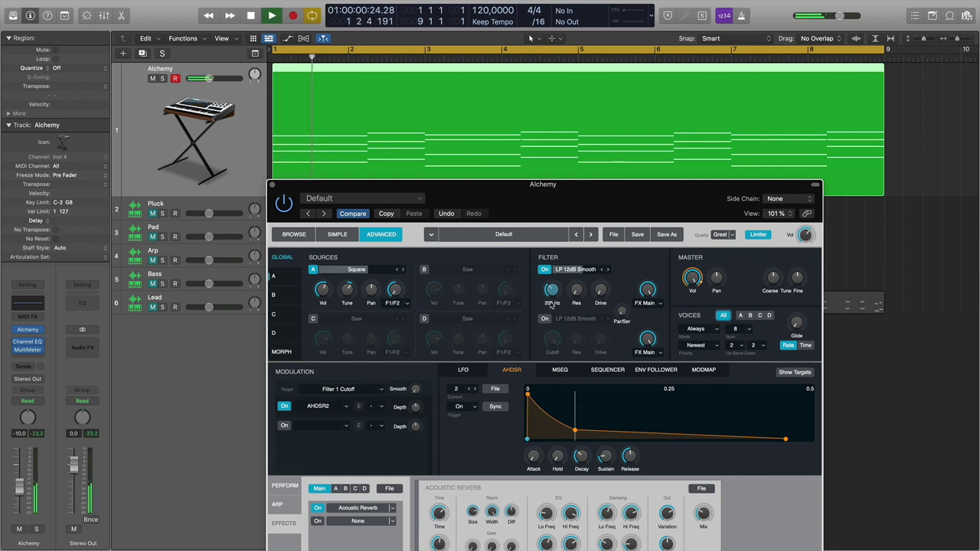
left_click(323, 289)
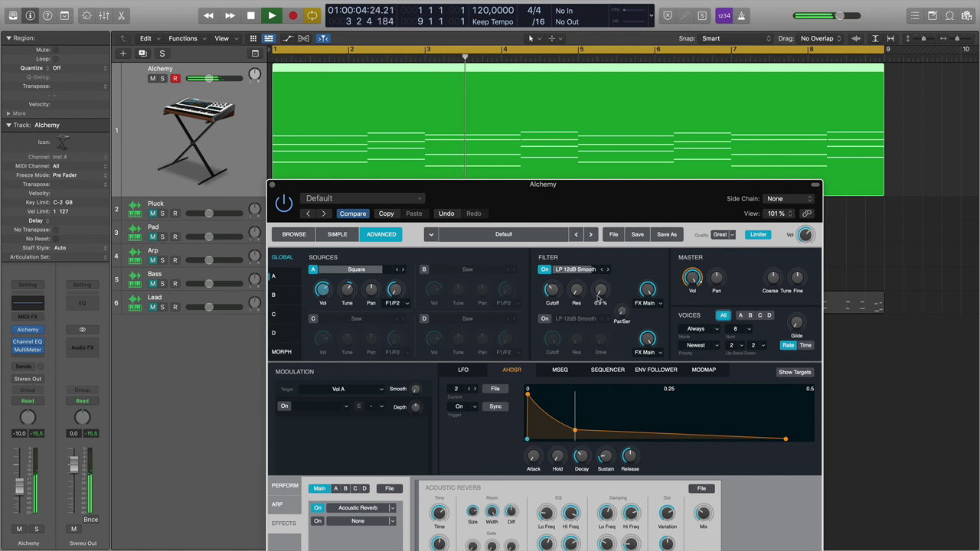
key("space")
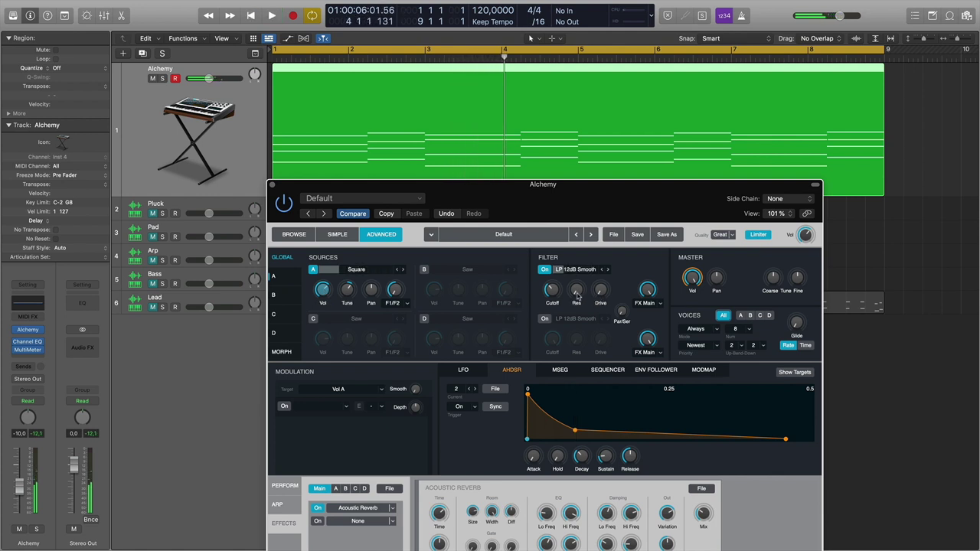
Raise the filter resonance to 24.3%, audition it, and open the Alchemy part's notes.
left_click_drag(578, 295, 578, 273)
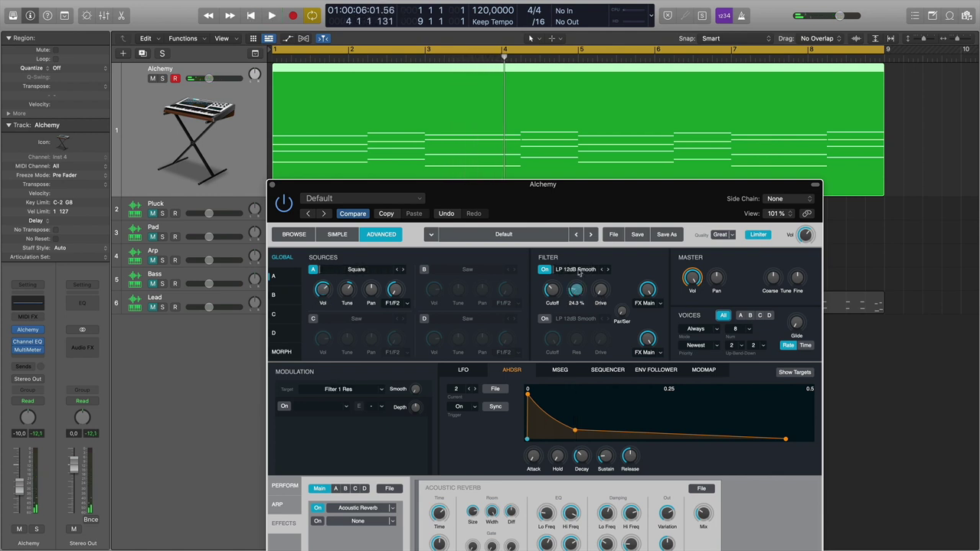
key("space")
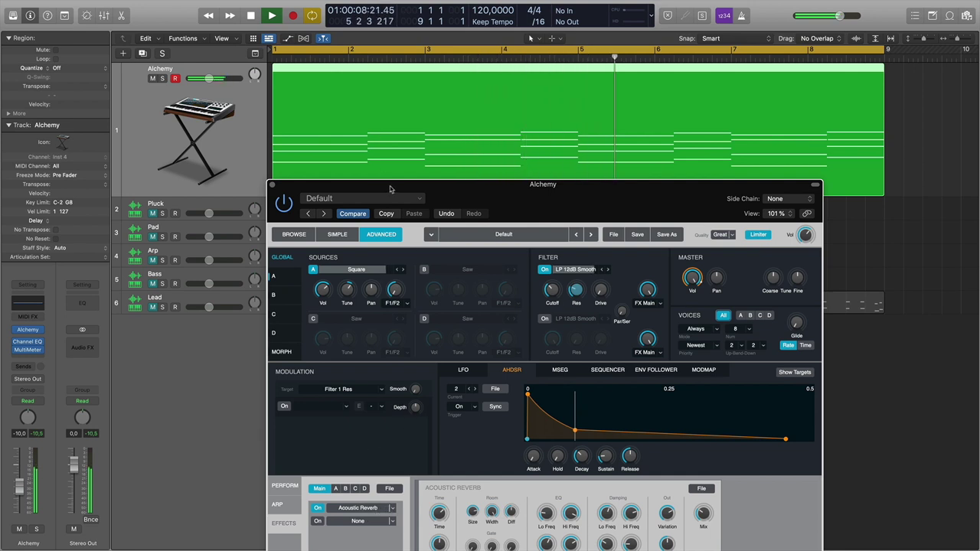
left_click_drag(413, 185, 613, 216)
key("space")
double_click(327, 79)
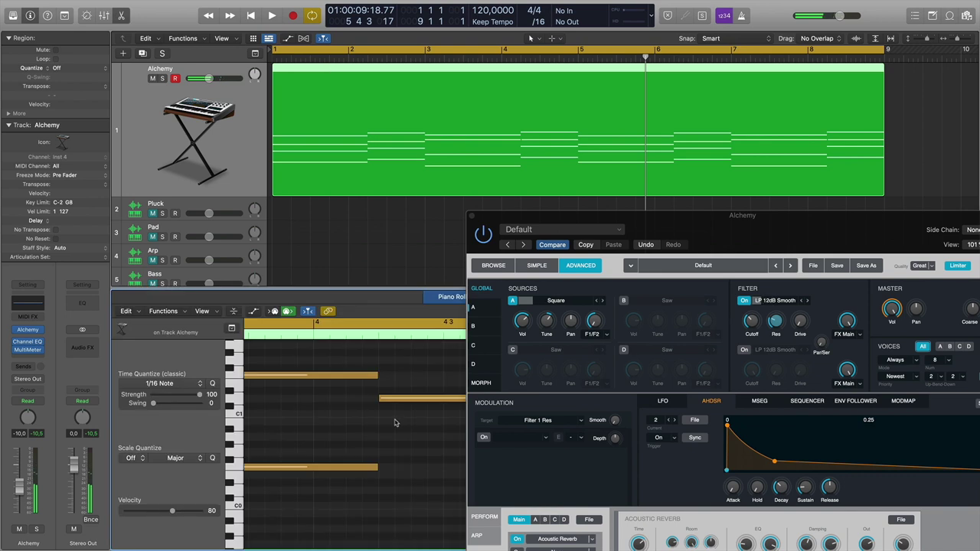
Close Alchemy and delete the lower note of each chord, starting with F0.
left_click(472, 217)
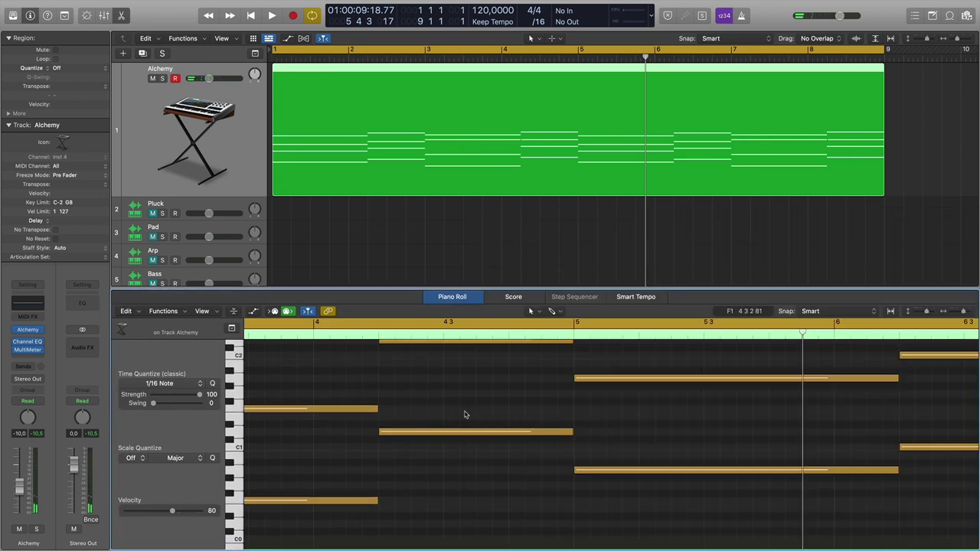
scroll(419, 413, "up", 6)
scroll(420, 413, "down", 9)
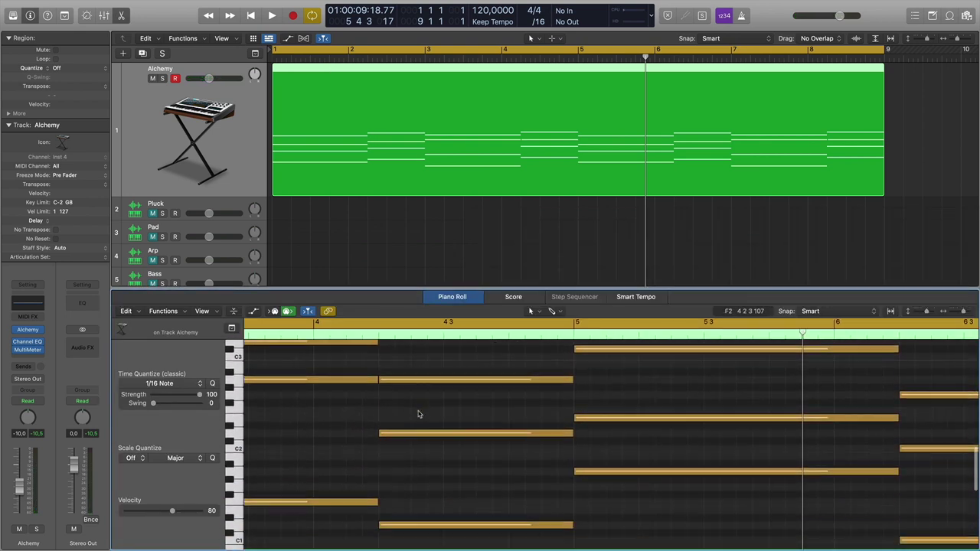
scroll(419, 414, "up", 1)
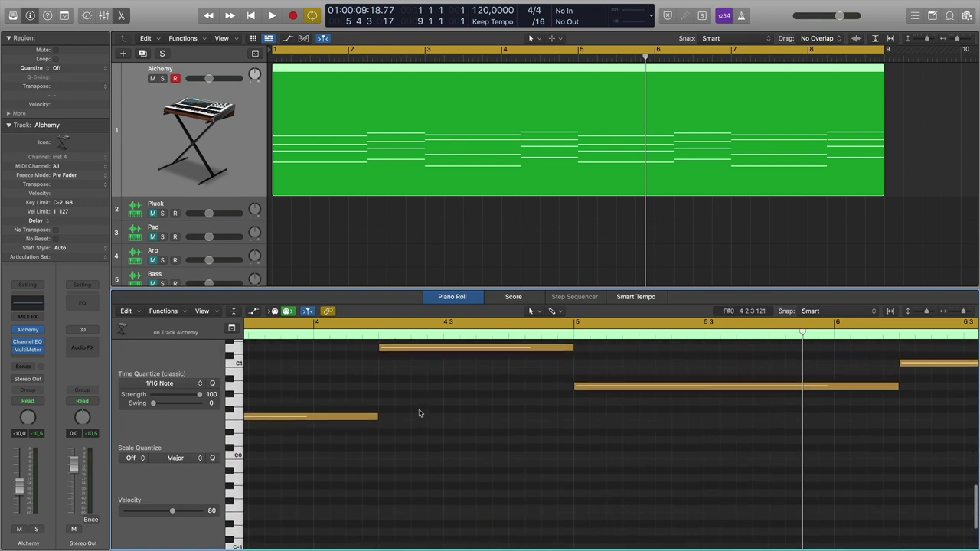
scroll(420, 413, "up", 1)
scroll(419, 414, "up", 3)
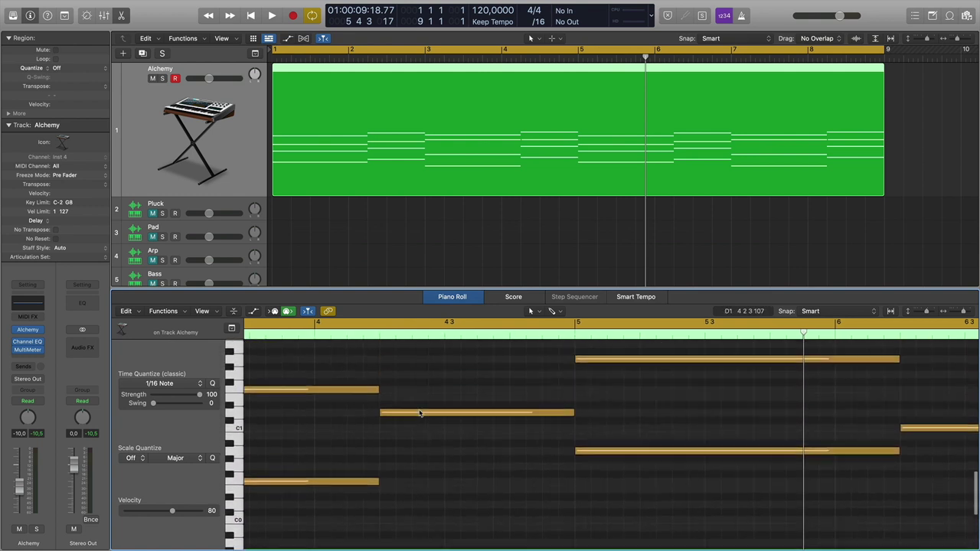
left_click(229, 508)
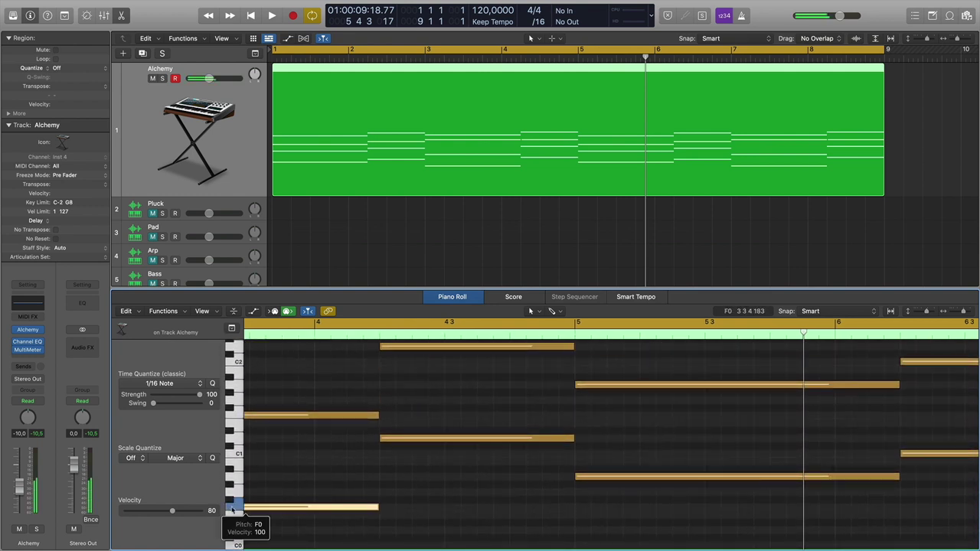
key("Delete")
left_click_drag(418, 422, 435, 473)
key("Delete")
left_click_drag(627, 494, 650, 469)
key("Delete")
left_click_drag(917, 439, 927, 473)
key("Delete")
Delete two more low notes, play the thinned part from bar 1, and reopen Alchemy centred on screen.
left_click(390, 144)
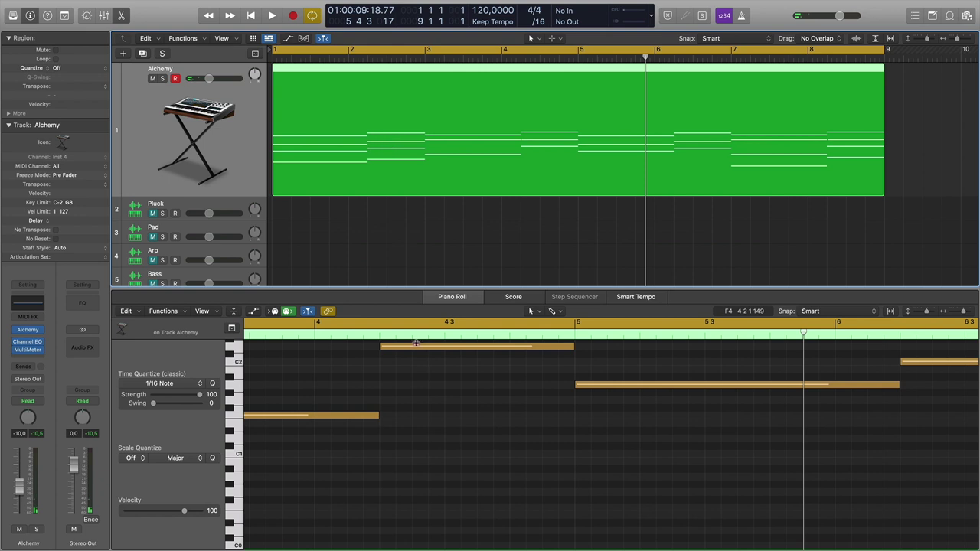
scroll(433, 378, "left", 10)
left_click_drag(479, 527, 652, 445)
key("Delete")
key("space")
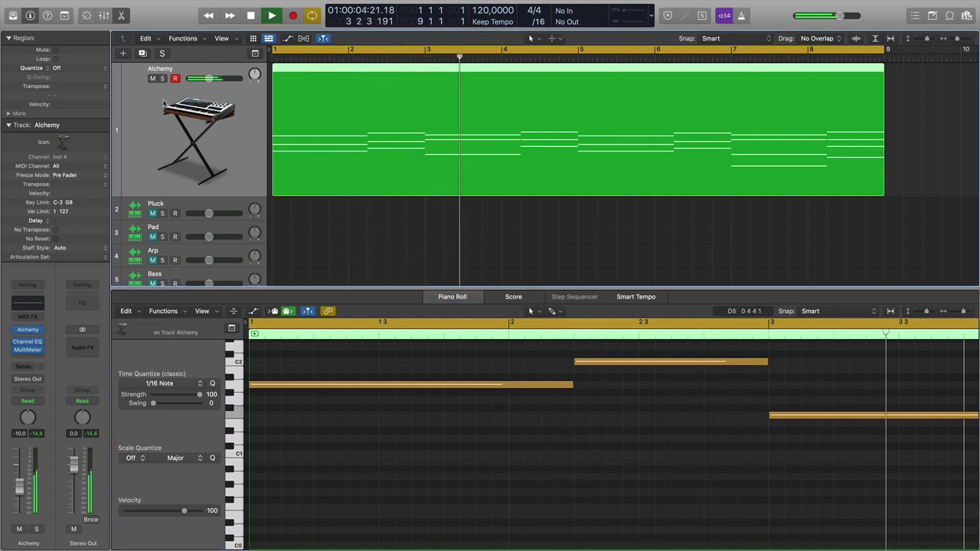
mouse_move(26, 333)
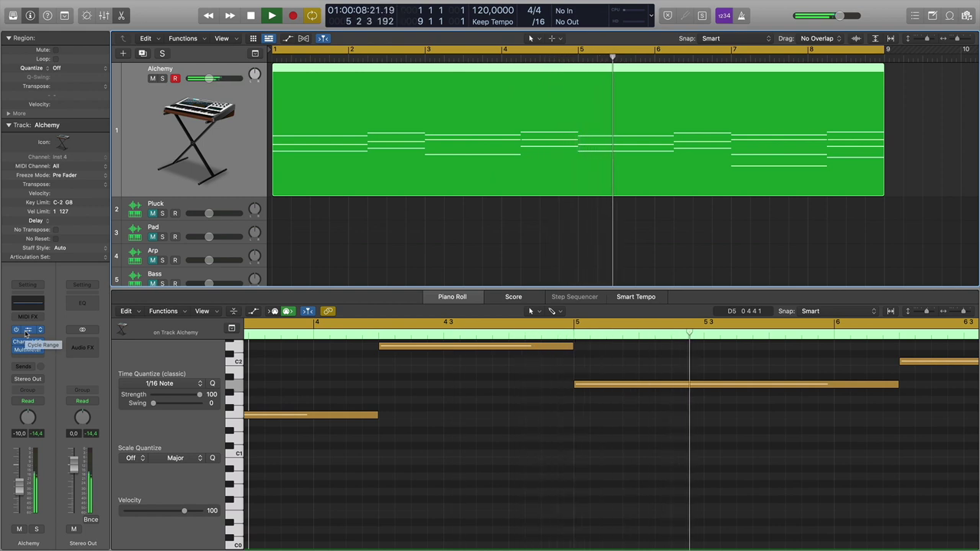
key("space")
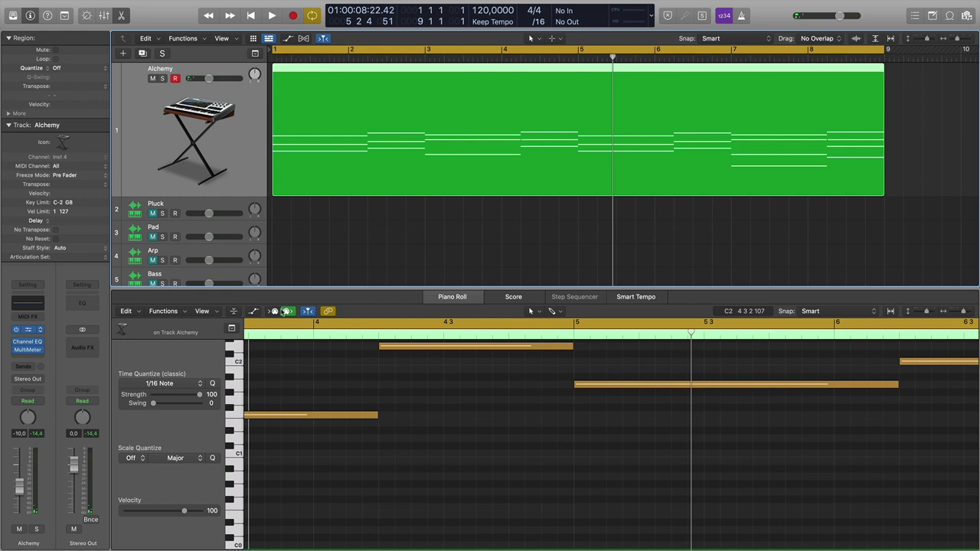
key("v")
left_click_drag(522, 223, 375, 112)
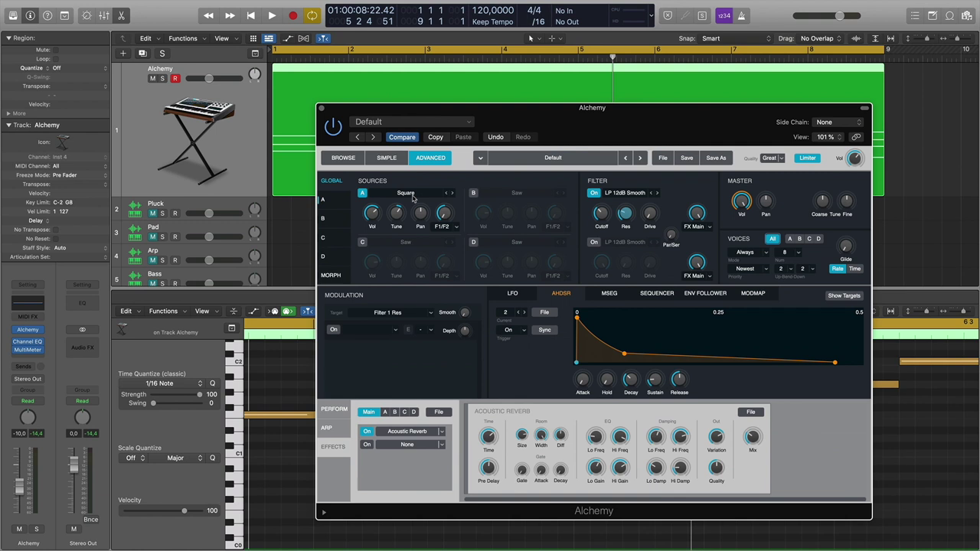
Briefly enable source B to browse its oscillator shapes, turn it off, then close Alchemy.
left_click(474, 194)
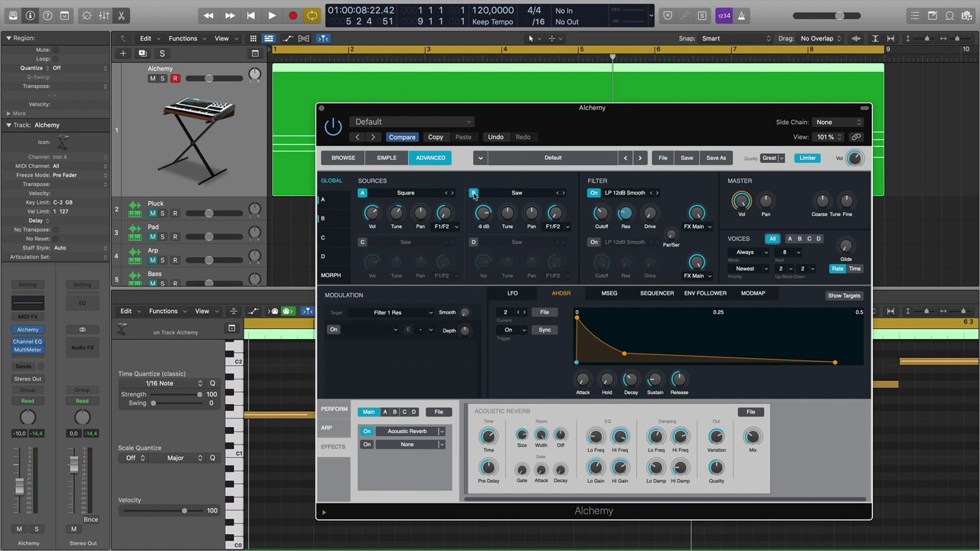
left_click(510, 193)
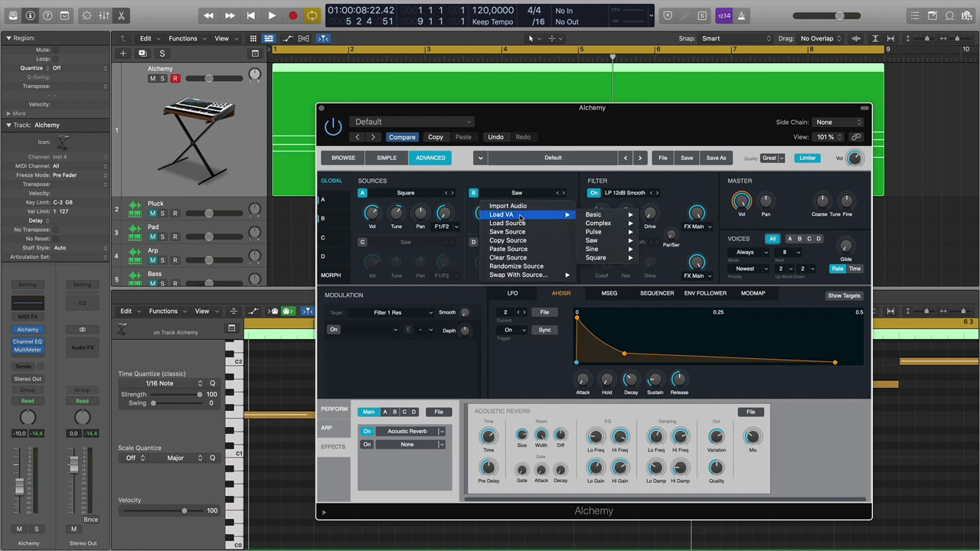
left_click(519, 192)
left_click(474, 193)
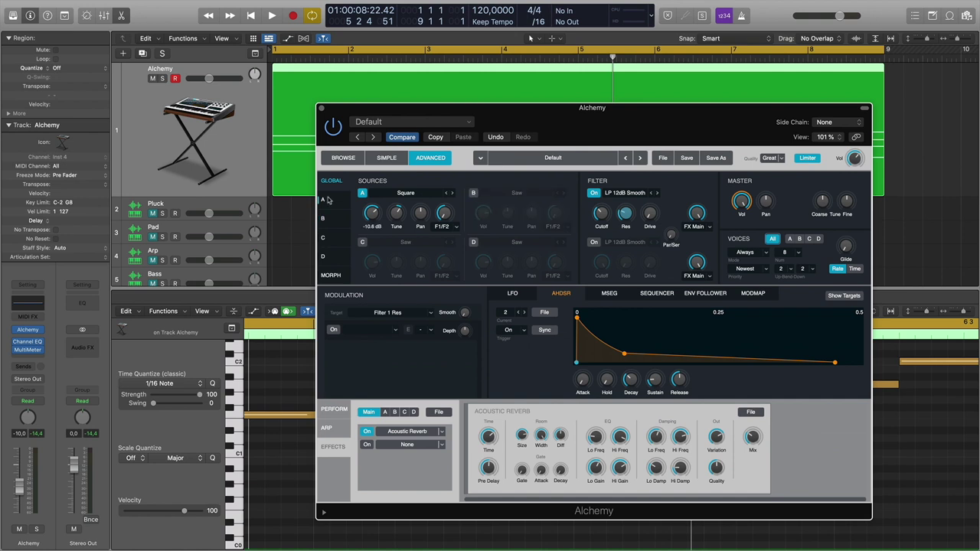
left_click(323, 200)
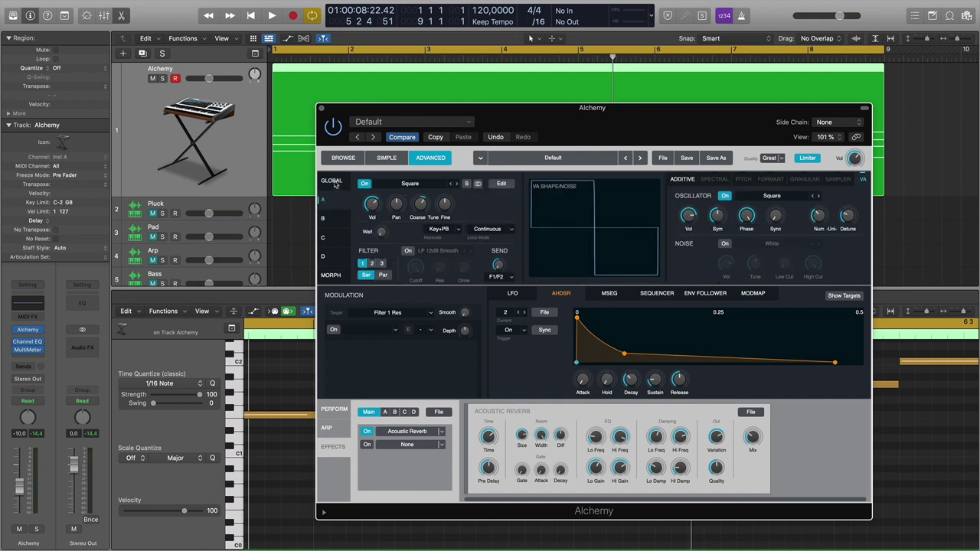
left_click(332, 181)
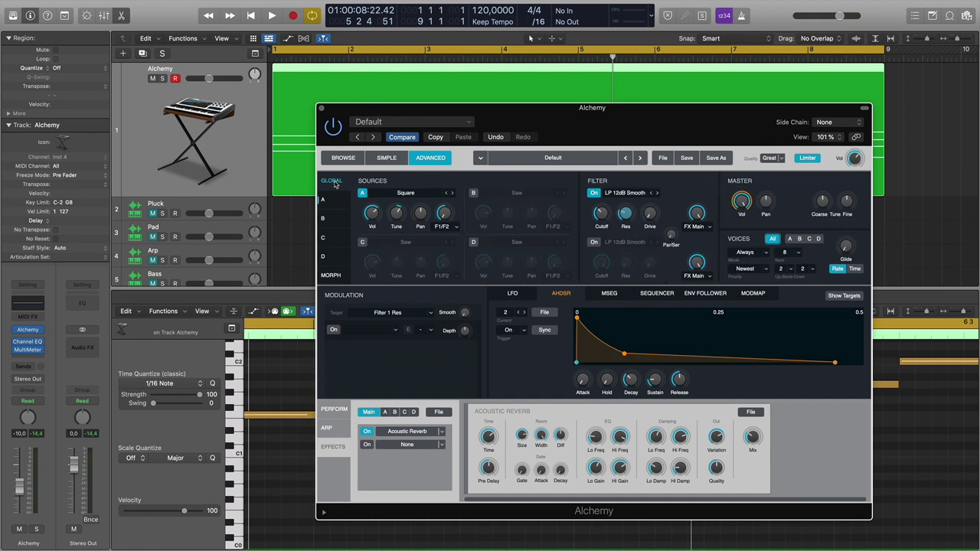
left_click(322, 109)
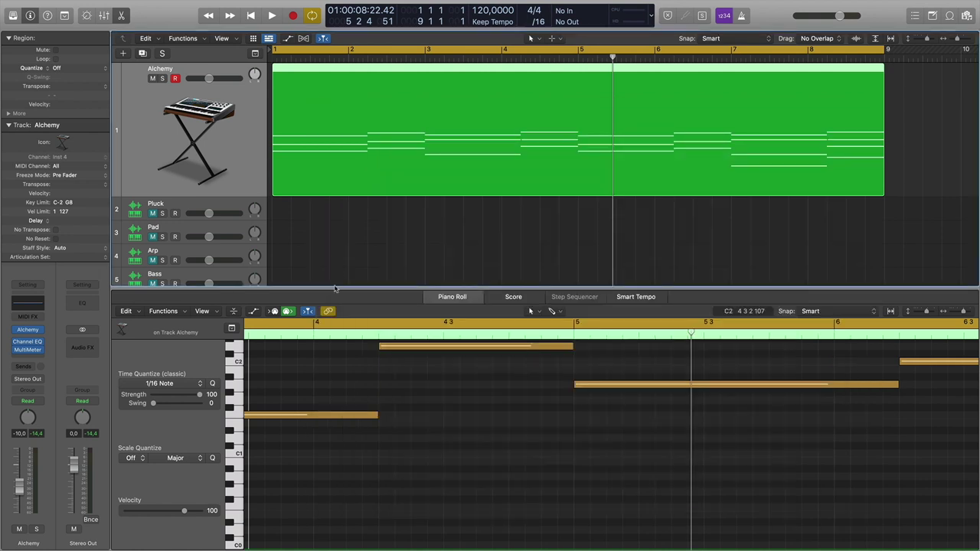
Close the Piano Roll and move the Lead region onto the Alchemy track, then inspect its notes.
key("e")
key("Return")
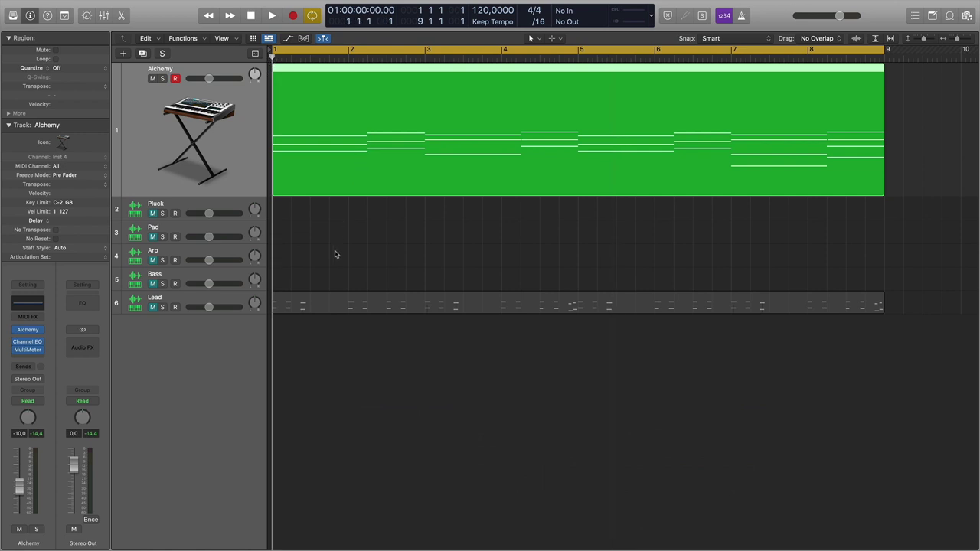
left_click_drag(319, 302, 292, 139)
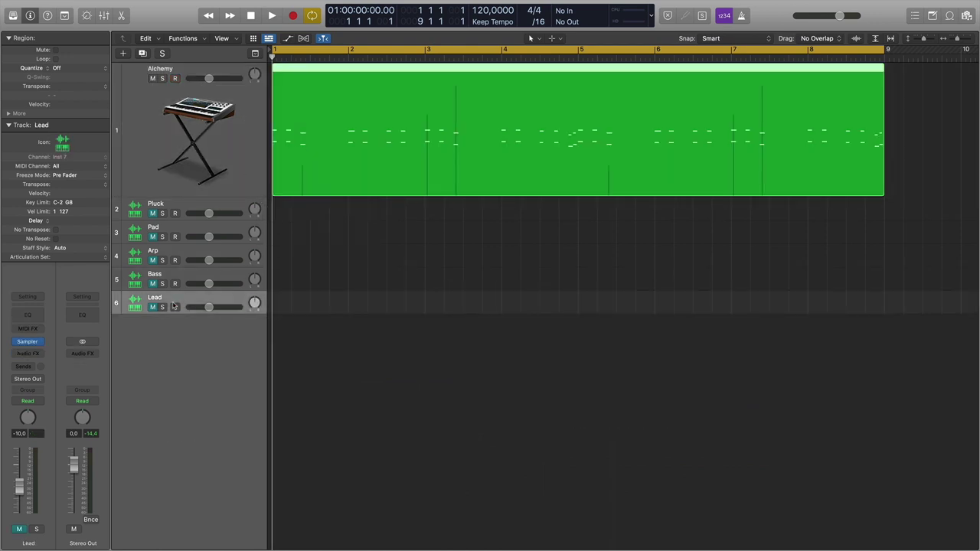
double_click(300, 77)
scroll(306, 447, "up", 3)
scroll(321, 436, "up", 2)
scroll(374, 473, "down", 4)
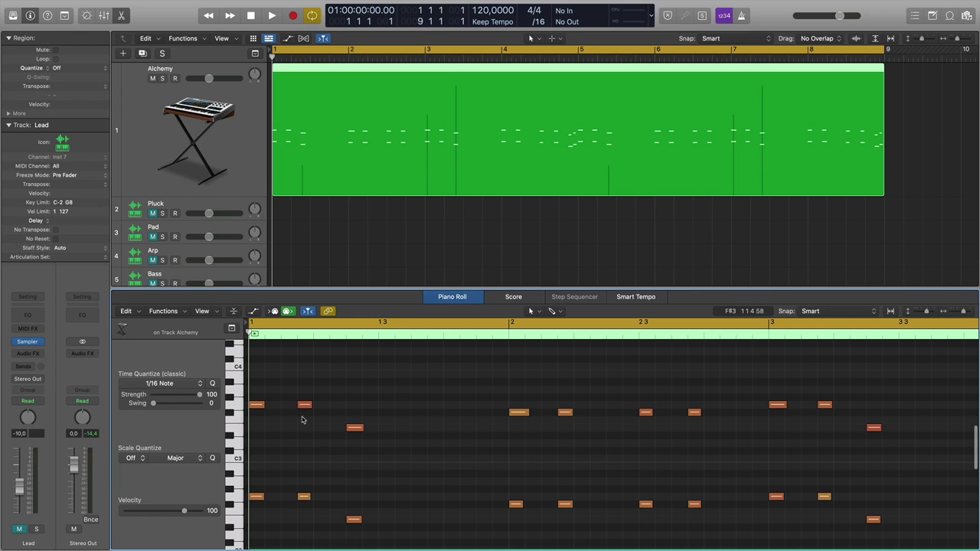
Audition the Lead part on the Alchemy track from the start, then bring up Alchemy.
left_click(471, 295)
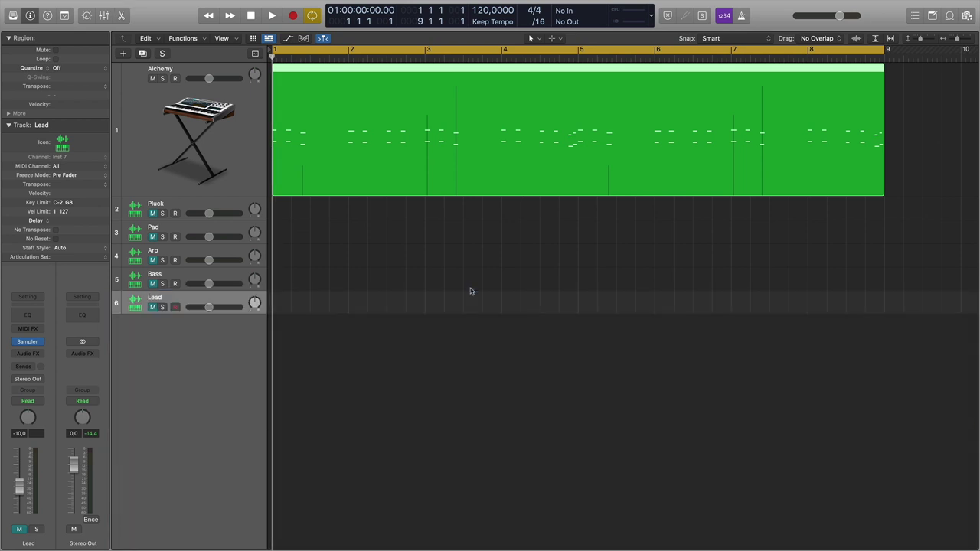
left_click(252, 164)
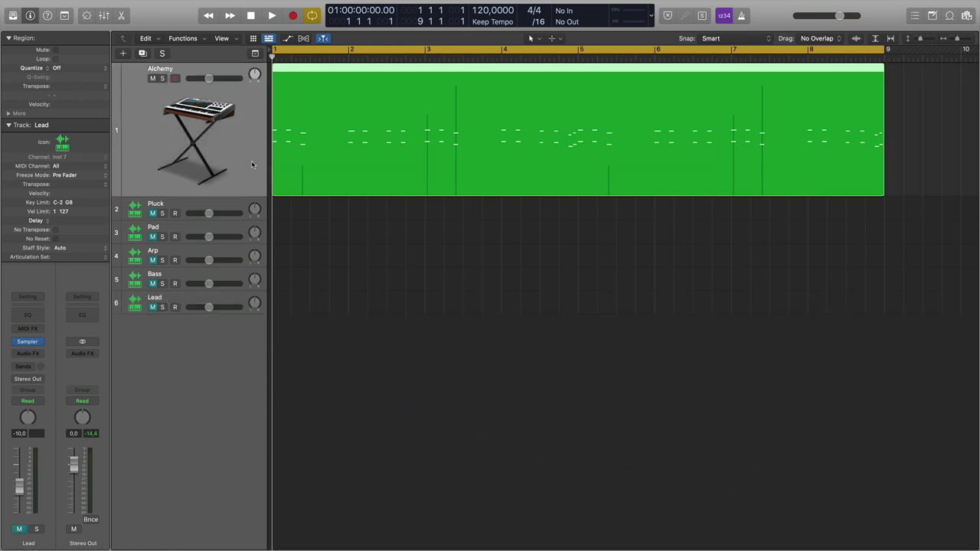
key("space")
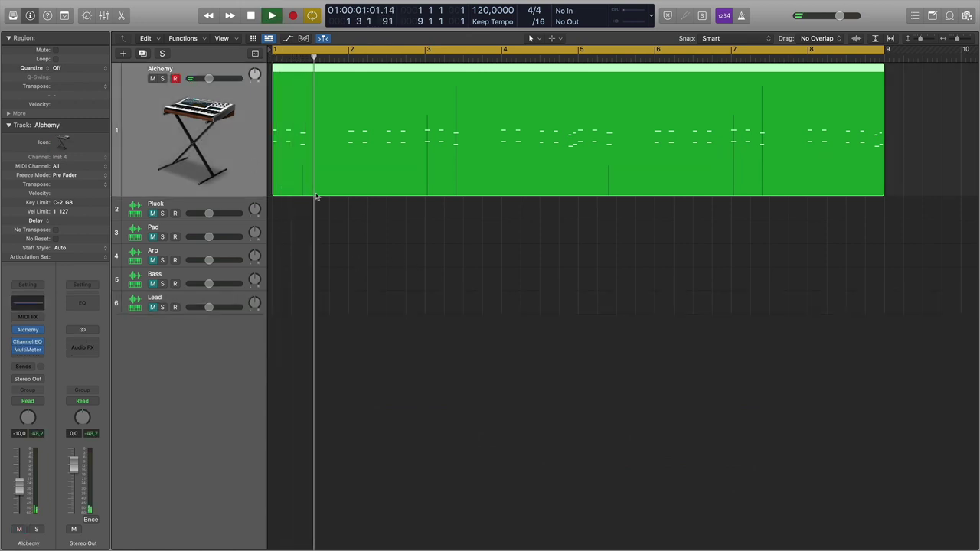
key("space")
key("Return")
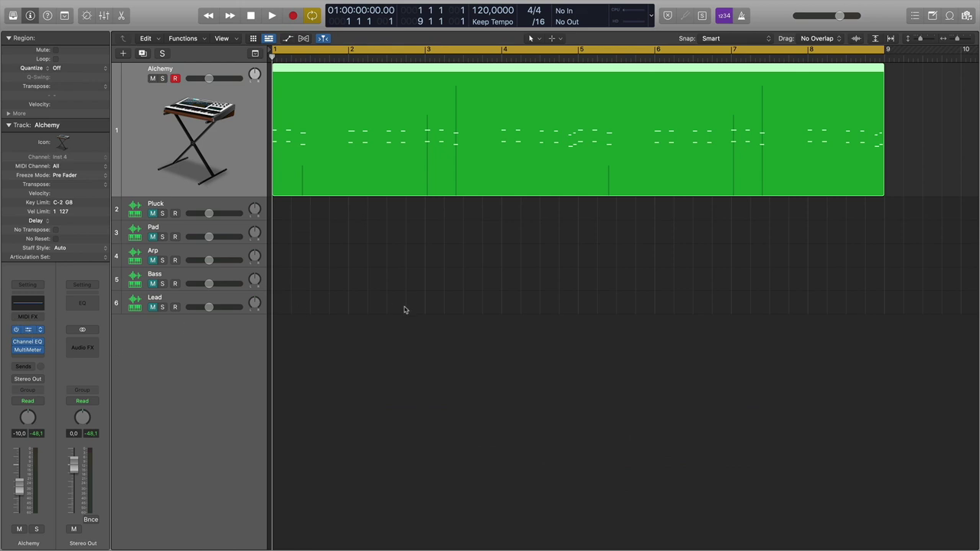
key("v")
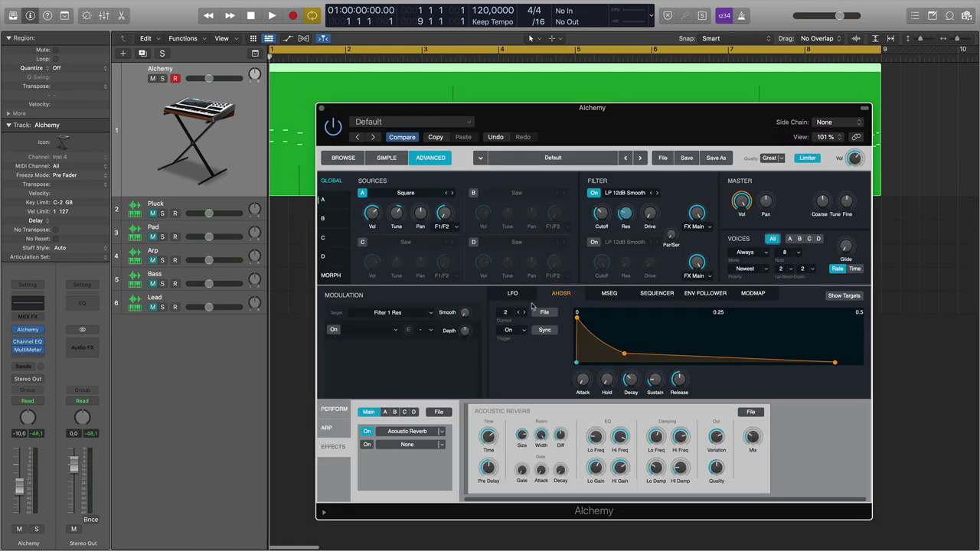
Show envelope 1 with its hold stage and start playback of the lead.
left_click(509, 314)
left_click(509, 327)
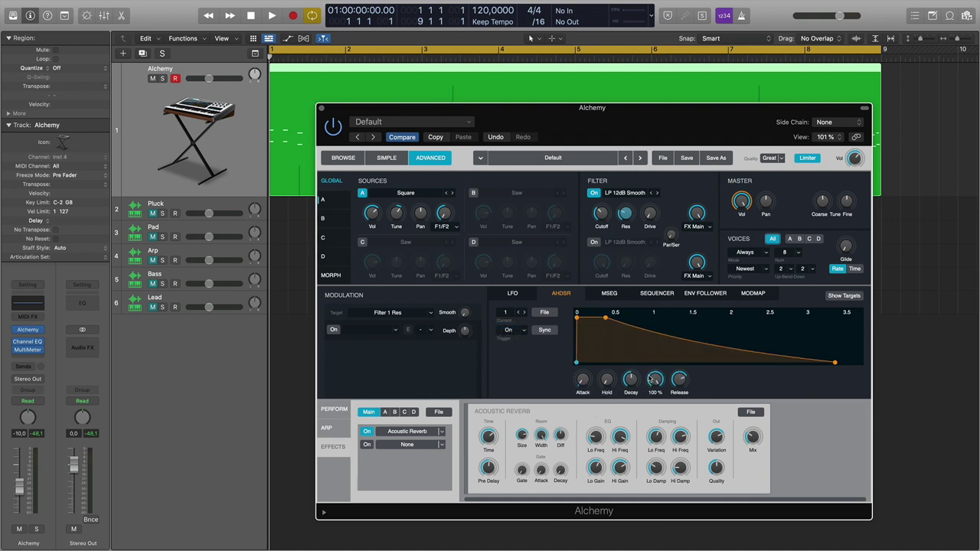
key("space")
key("space")
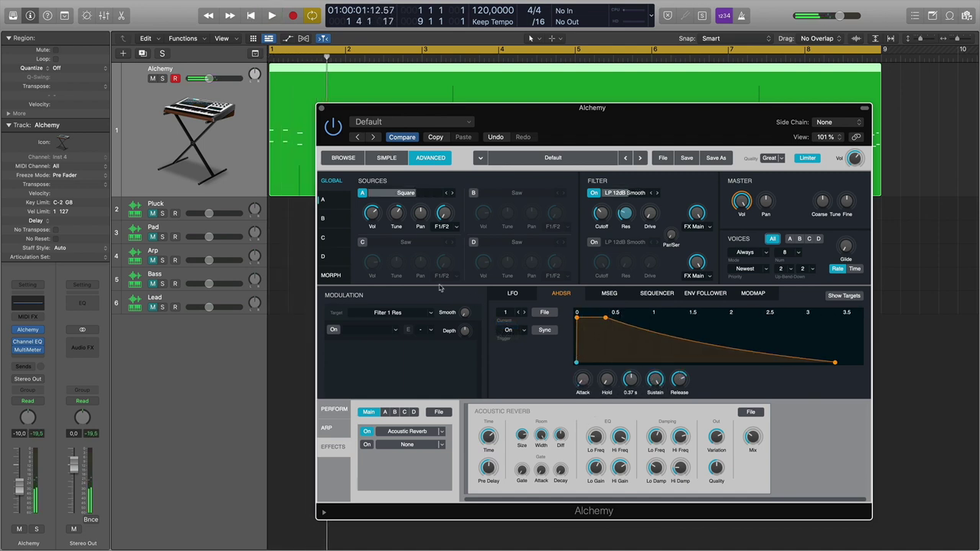
Raise the Filter Cutoff from 206 Hz to about 1200 Hz and audition the brighter lead.
mouse_move(684, 387)
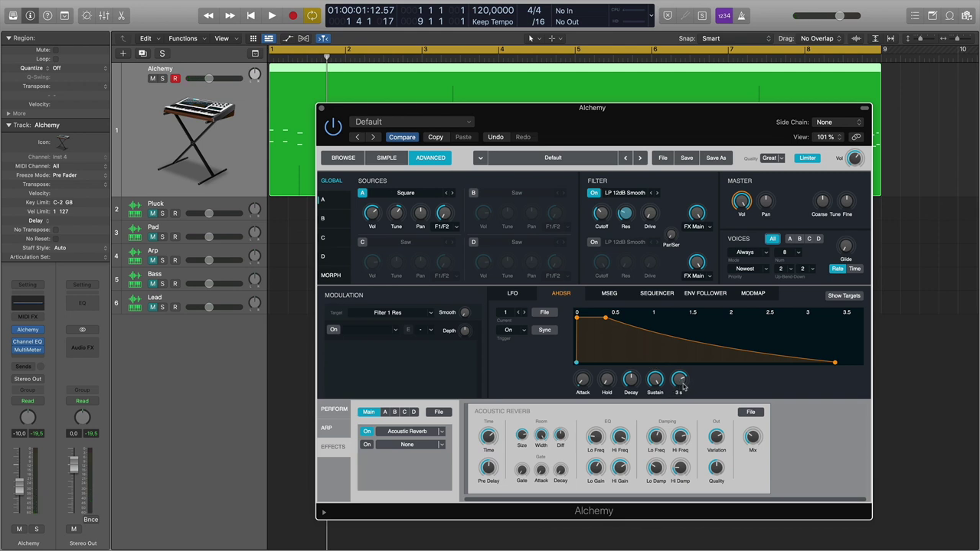
left_click_drag(374, 111, 376, 196)
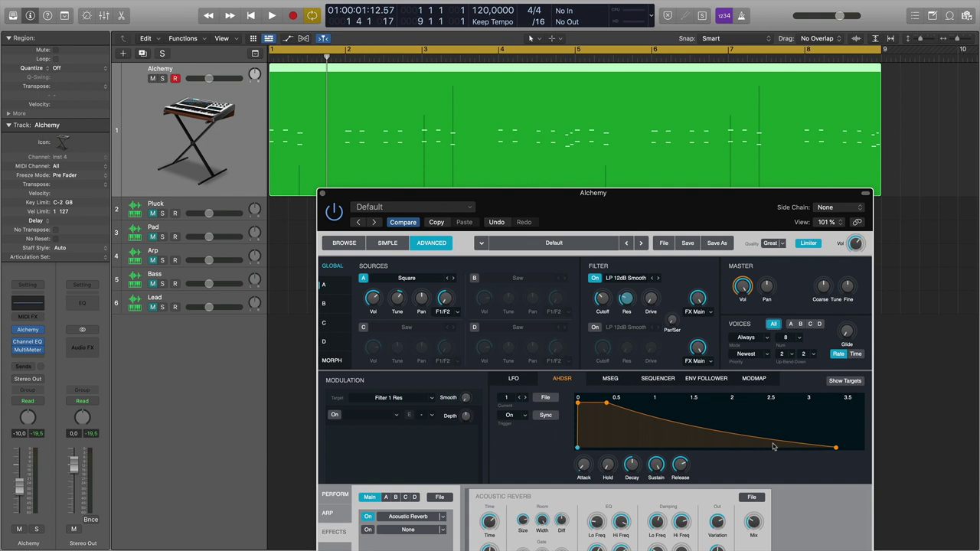
left_click_drag(609, 304, 614, 233)
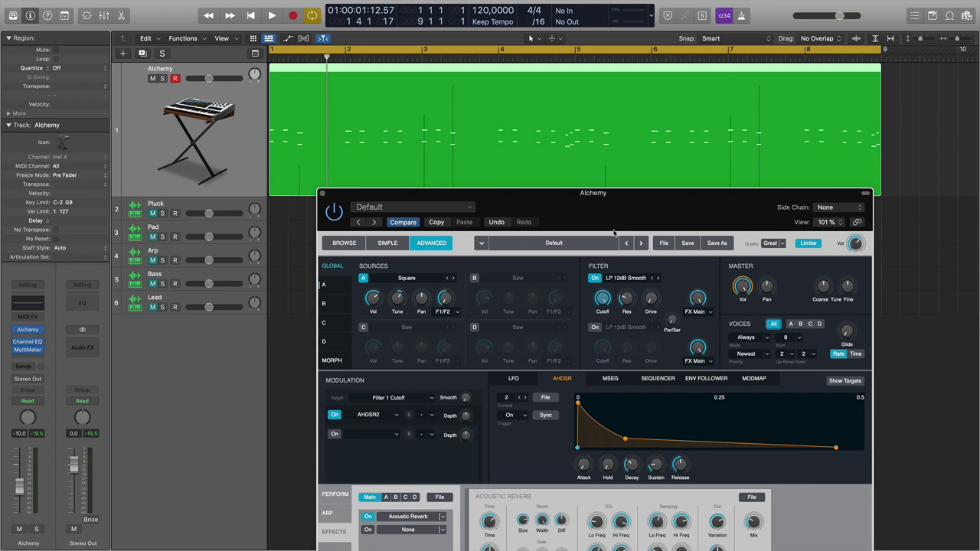
left_click(374, 300)
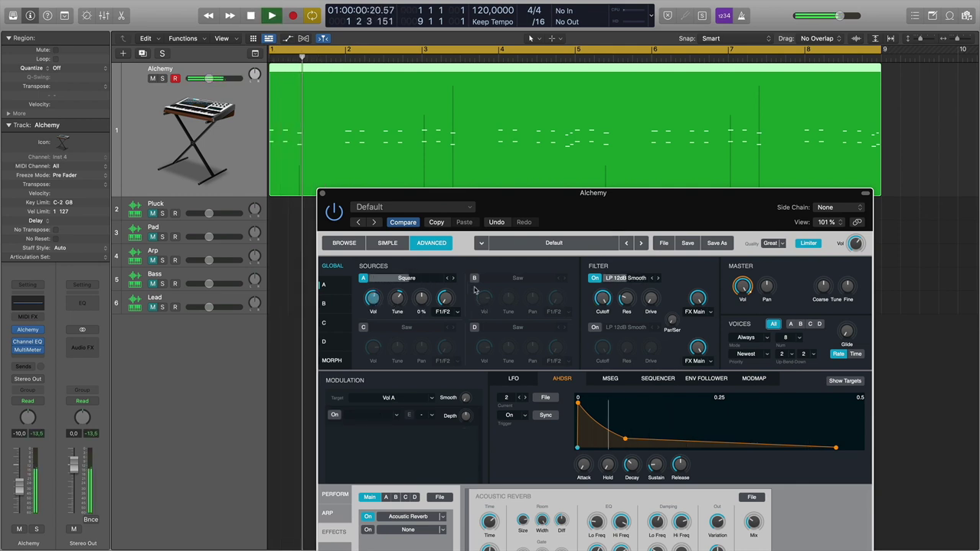
key("space")
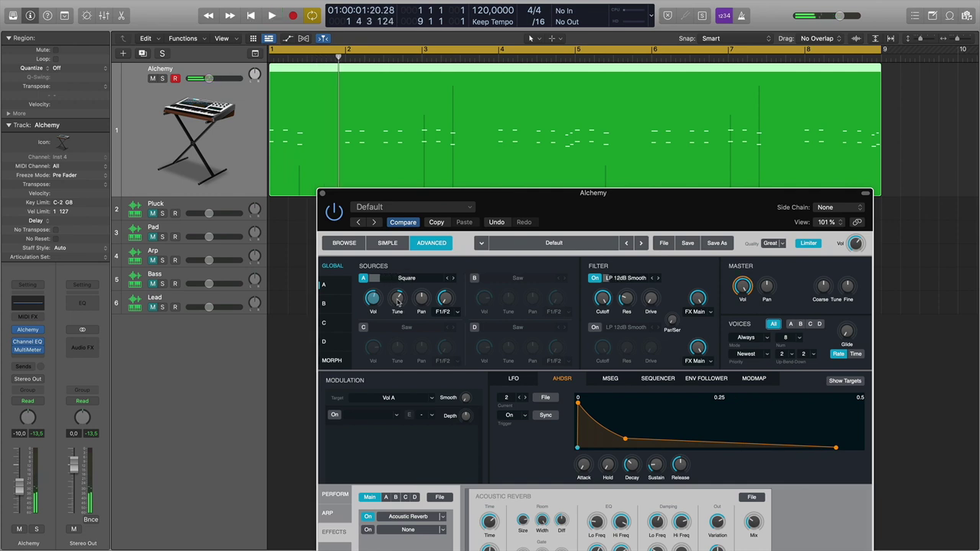
left_click(397, 301)
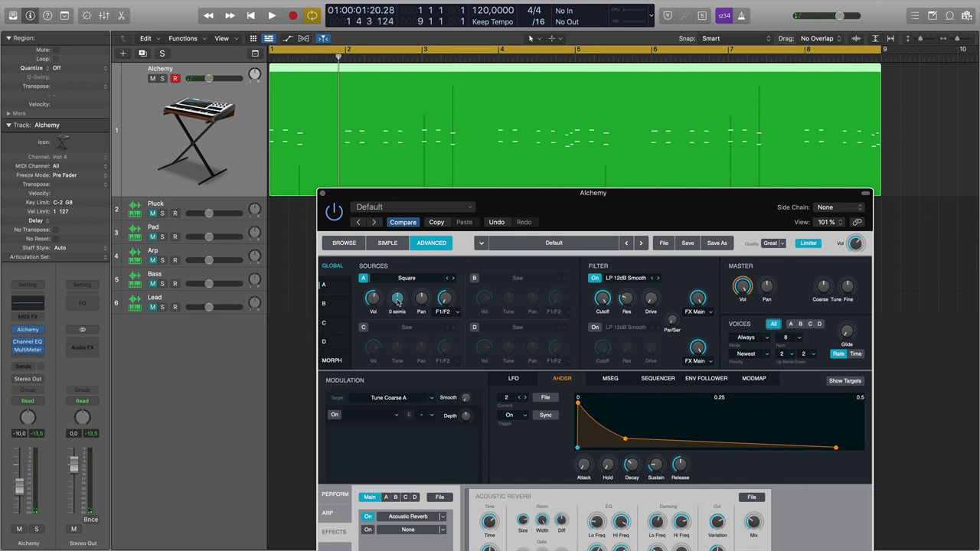
key("space")
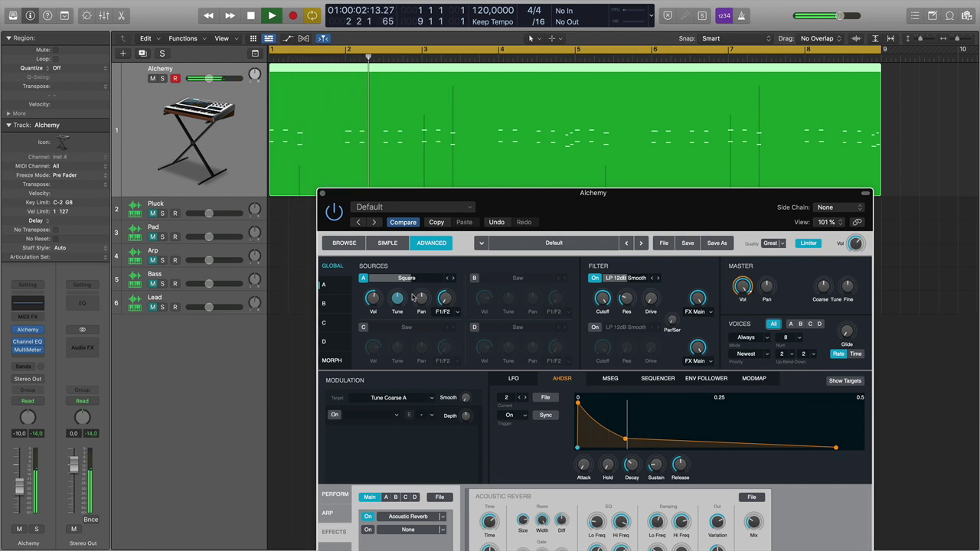
key("space")
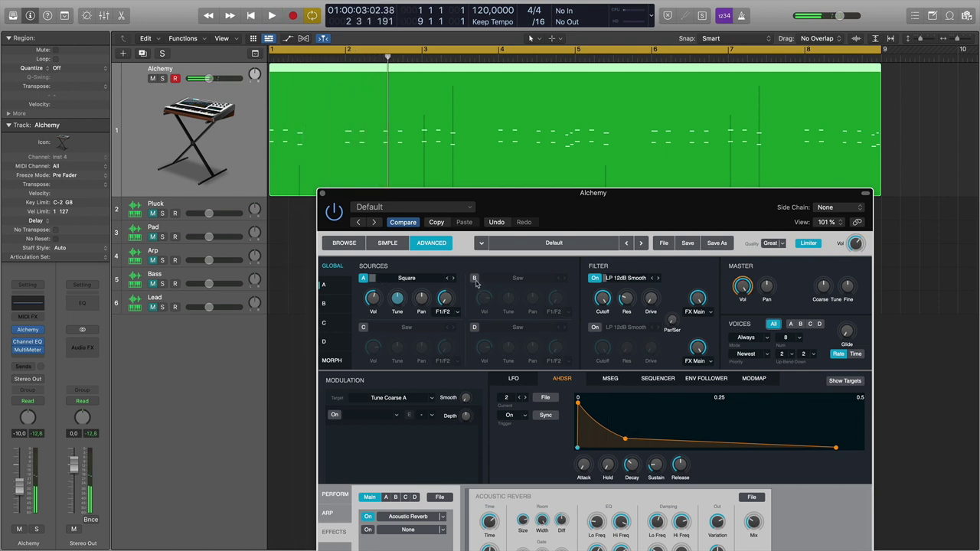
Enable the Saw Source B and reset Source A's coarse tune to 0 semitones.
left_click(474, 278)
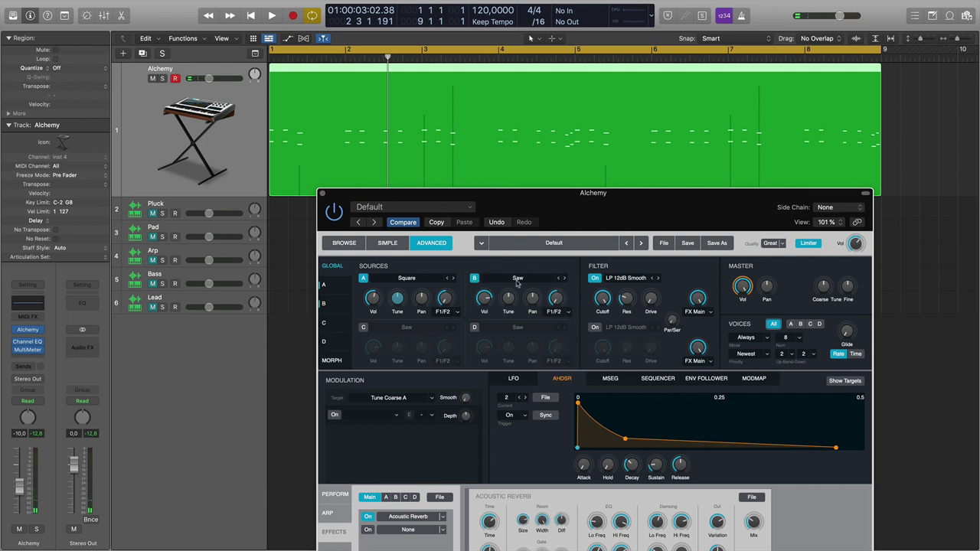
left_click_drag(509, 307, 511, 297)
left_click_drag(509, 194, 482, 144)
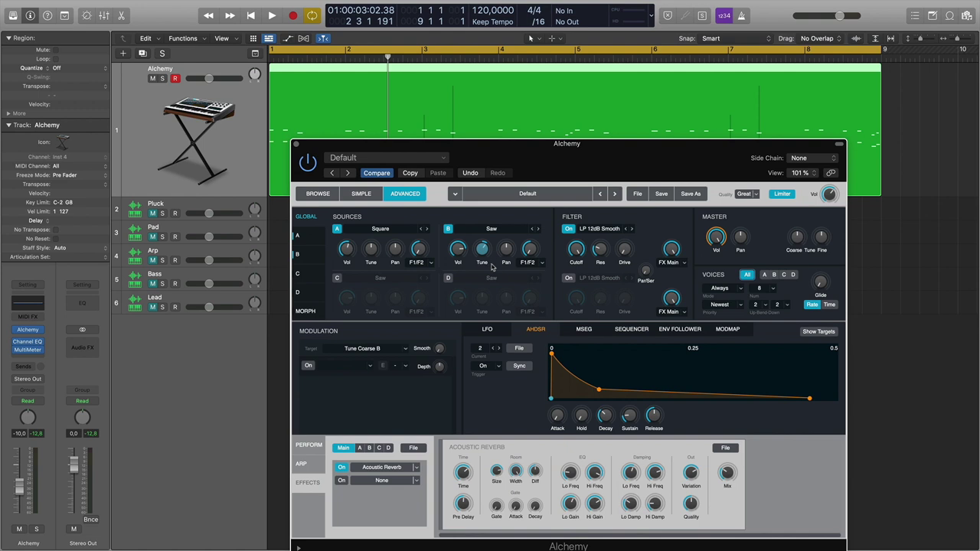
left_click(370, 248)
scroll(370, 248, "up", 8)
left_click(369, 257, "alt")
Lower Source B's volume to about -16 dB, tune it to 12 semitones, and view its settings.
mouse_move(462, 267)
mouse_move(485, 254)
left_click_drag(457, 248, 462, 279)
left_click_drag(491, 259, 488, 234)
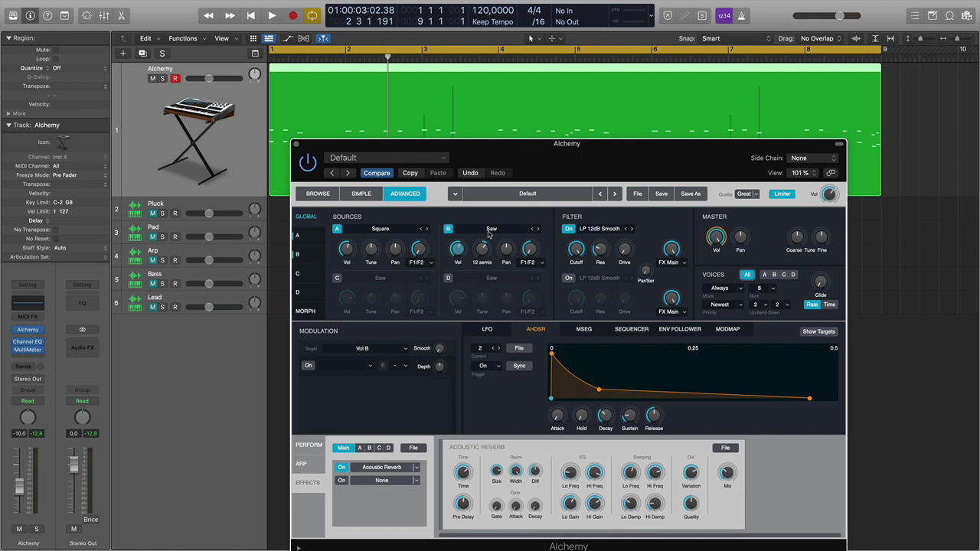
left_click(299, 254)
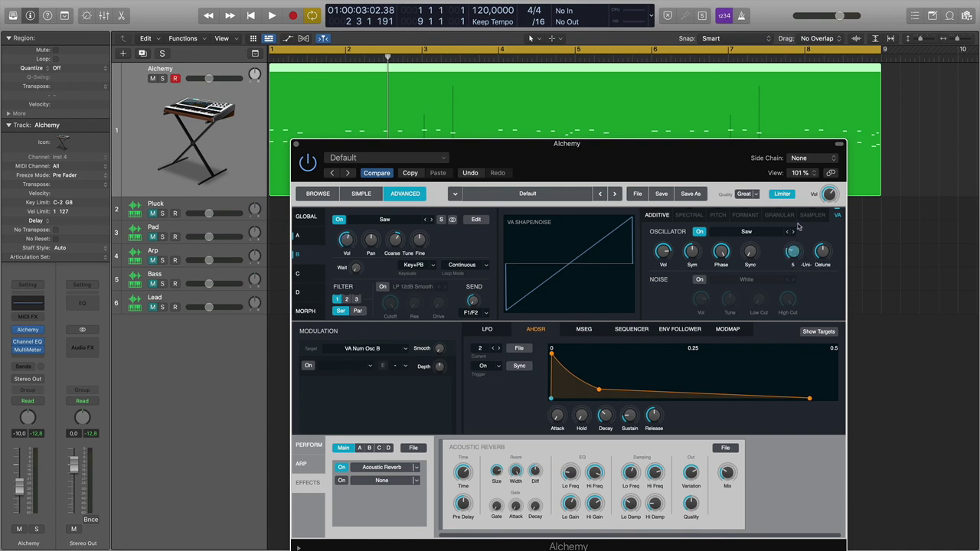
Detune Source B's saw to about 34 %, audition it, and return to Alchemy's Global overview.
left_click_drag(821, 256, 821, 268)
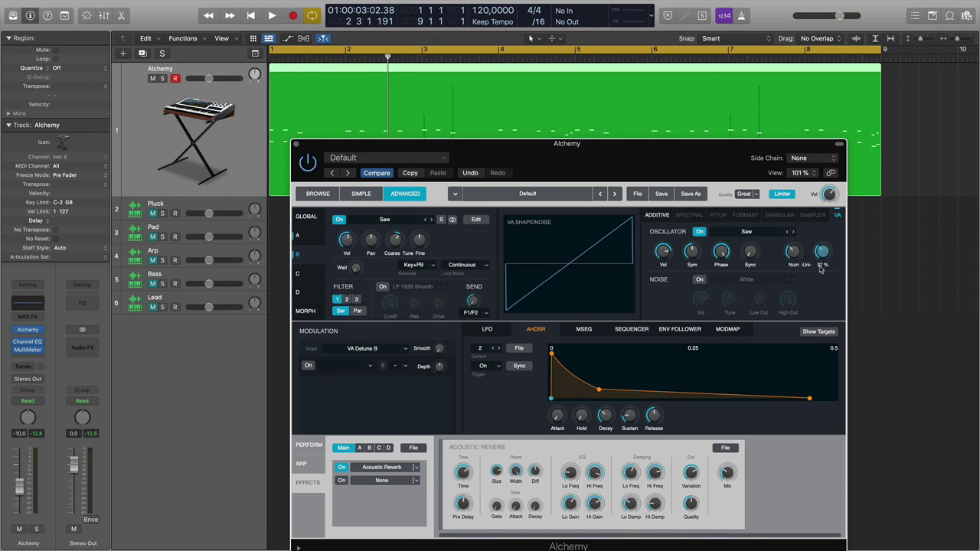
key("space")
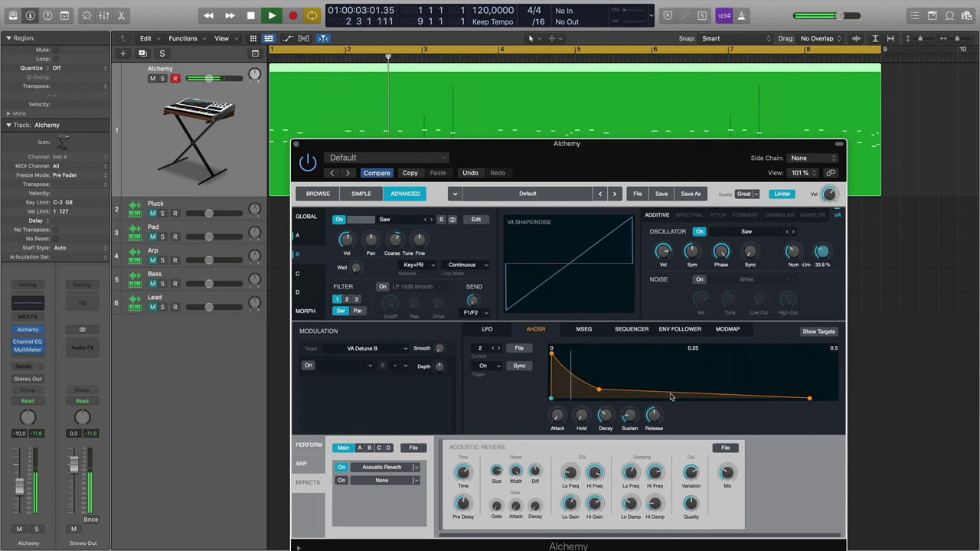
left_click(327, 195)
left_click(321, 194)
left_click(306, 218)
key("space")
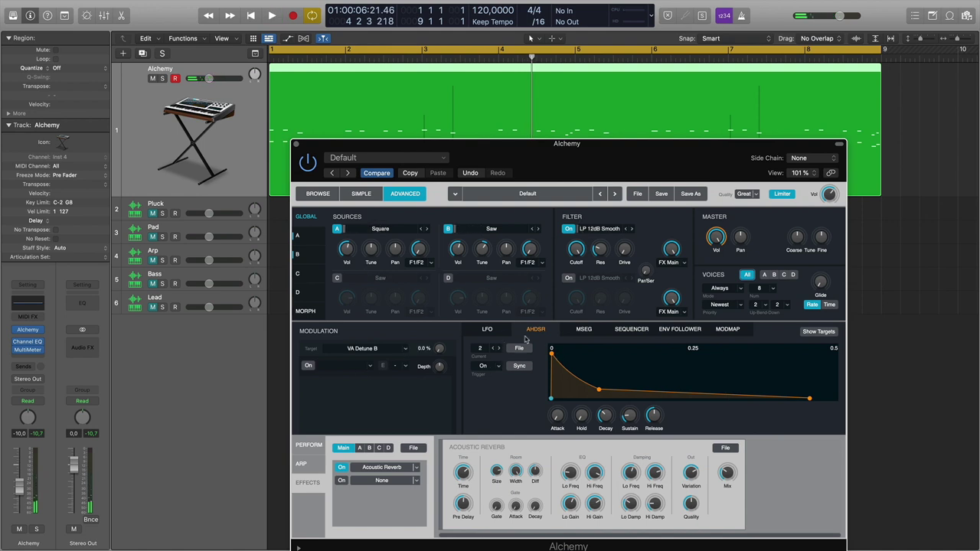
mouse_move(578, 255)
left_click_drag(471, 149, 464, 102)
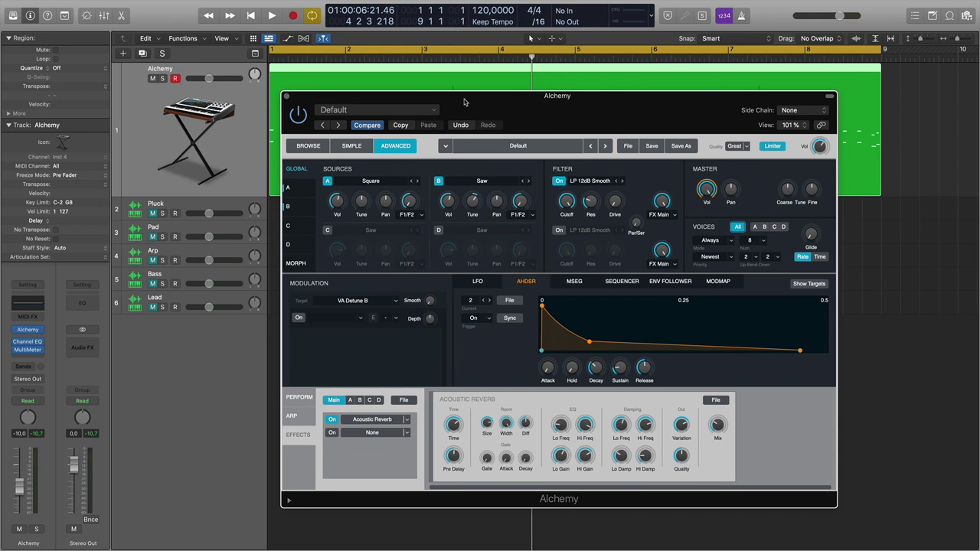